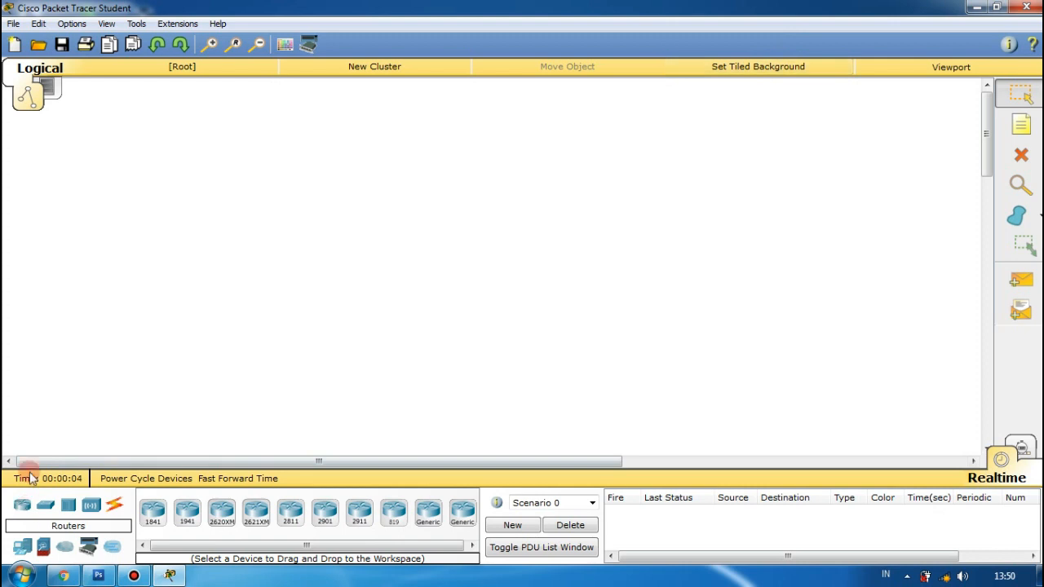
# - Place an 1841 router in the upper-left area of the logical workspace and nudge it slightly right
pyautogui.click(152, 511)
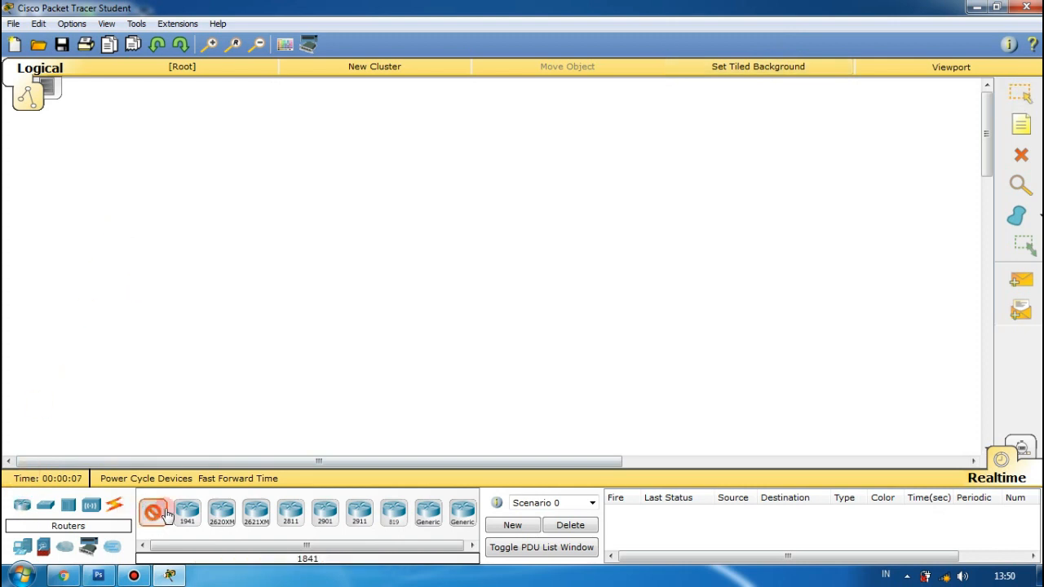
pyautogui.click(105, 137)
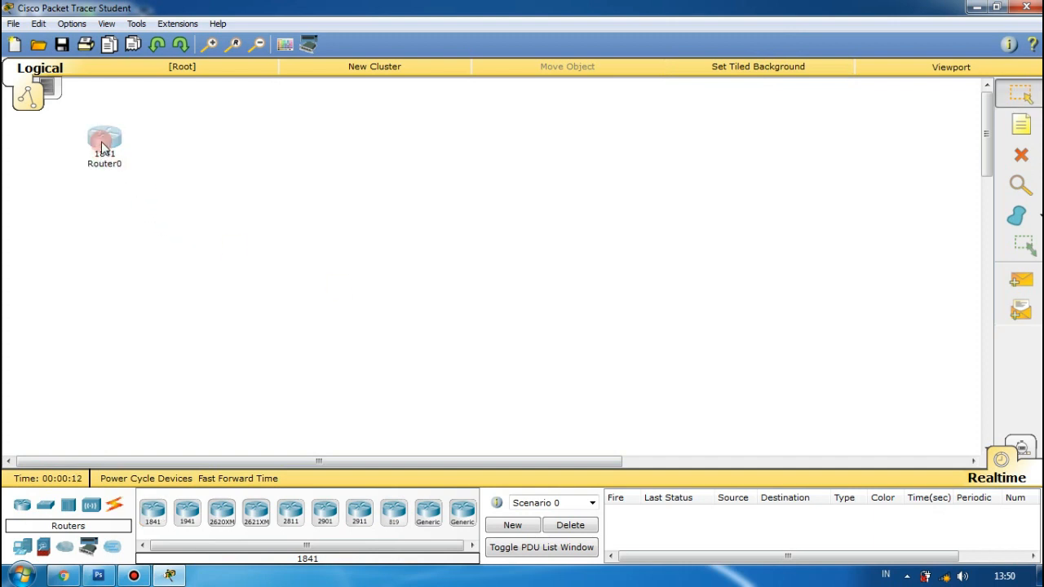
pyautogui.moveTo(102, 145); pyautogui.dragTo(122, 145)
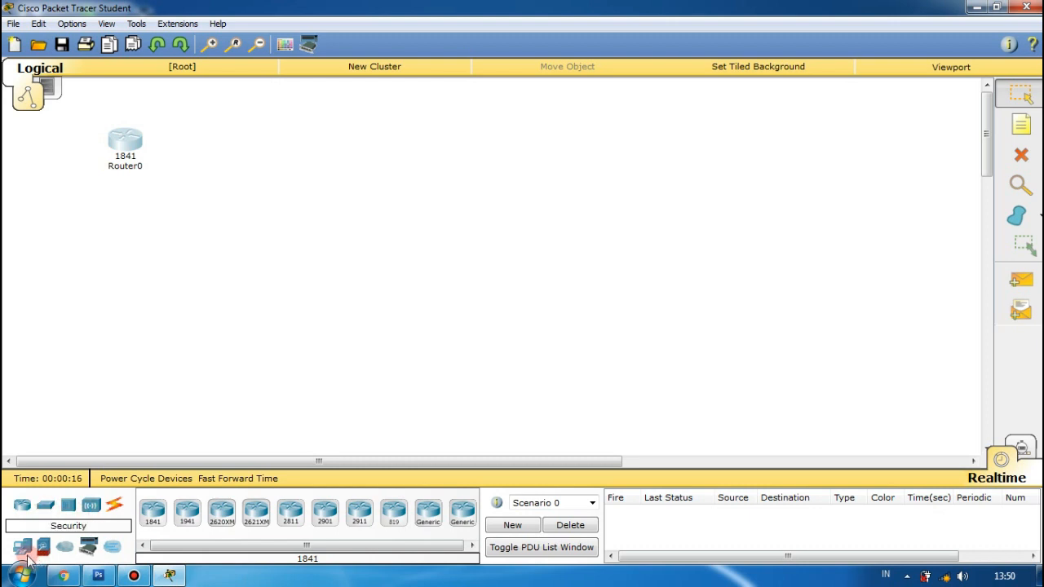
# - Add a PC-PT below and left of the router and a Server-PT to the router's lower right
pyautogui.click(24, 551)
pyautogui.click(151, 513)
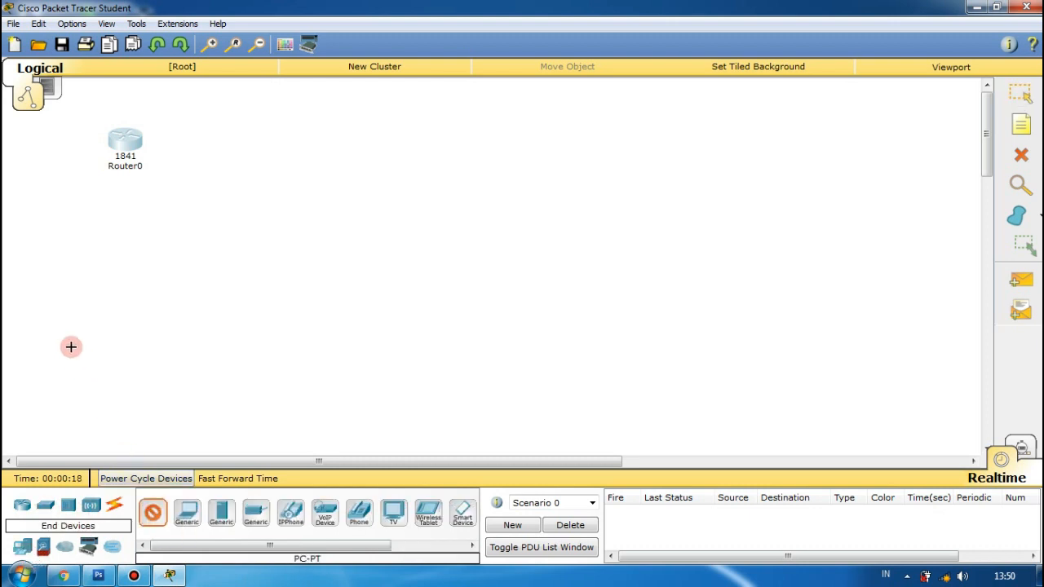
pyautogui.click(36, 295)
pyautogui.click(221, 512)
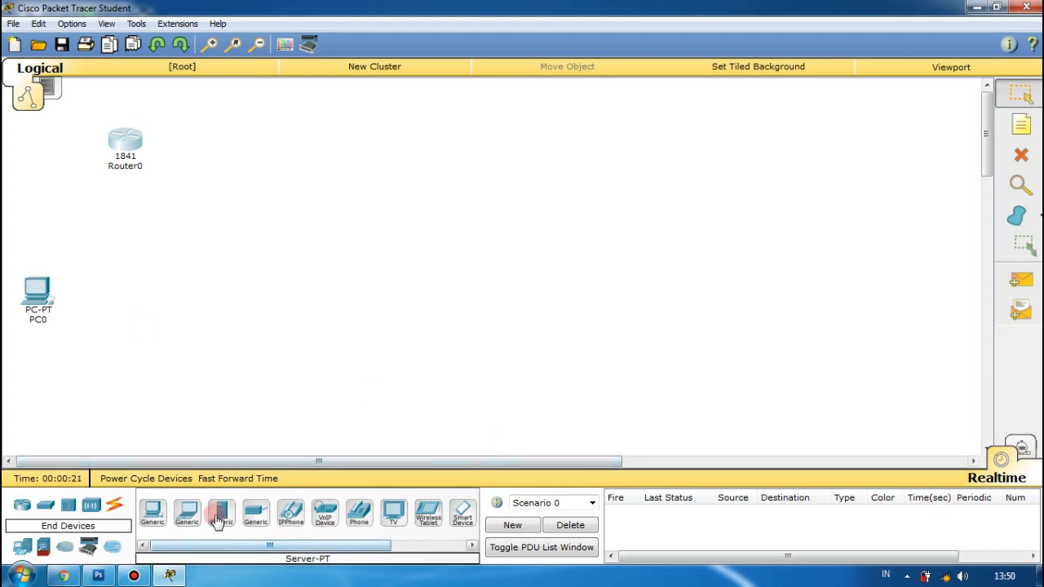
pyautogui.click(318, 231)
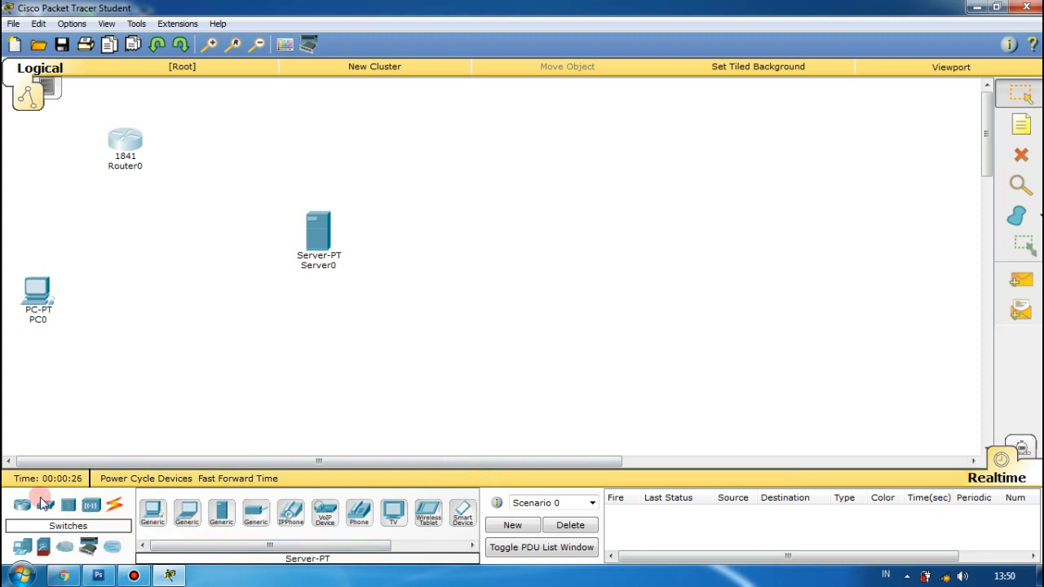
# - Add a 2950-24 switch to the lower right of the server and fine-tune the positions of both devices
pyautogui.click(45, 506)
pyautogui.click(159, 526)
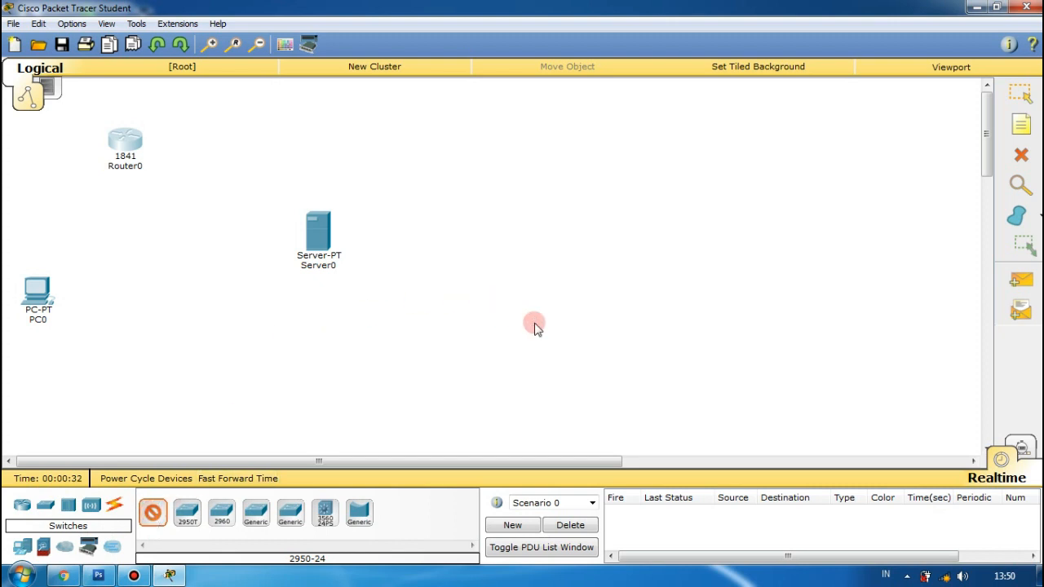
pyautogui.click(534, 325)
pyautogui.moveTo(328, 254); pyautogui.dragTo(327, 238)
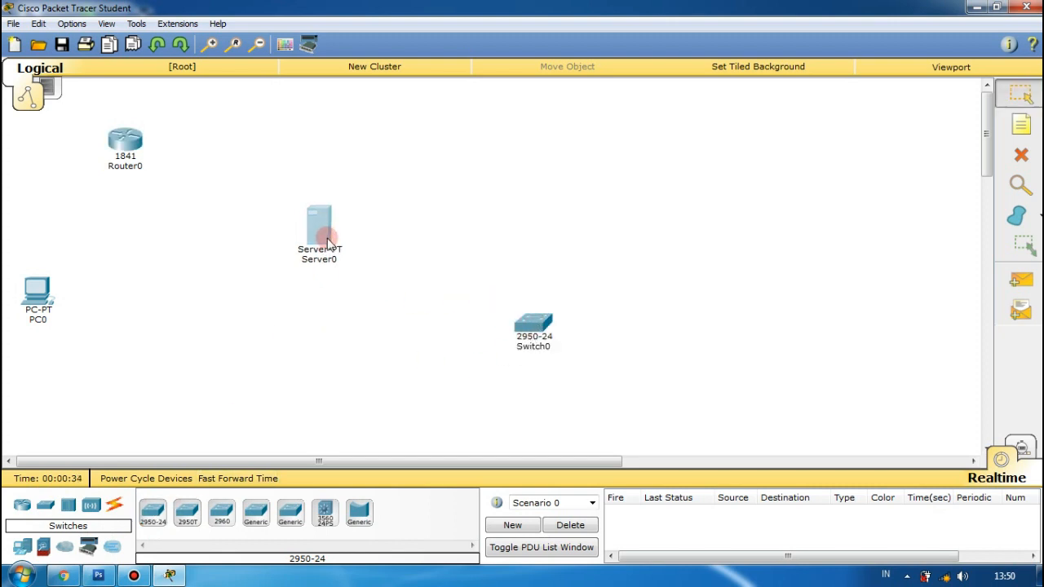
pyautogui.moveTo(540, 327); pyautogui.dragTo(523, 306)
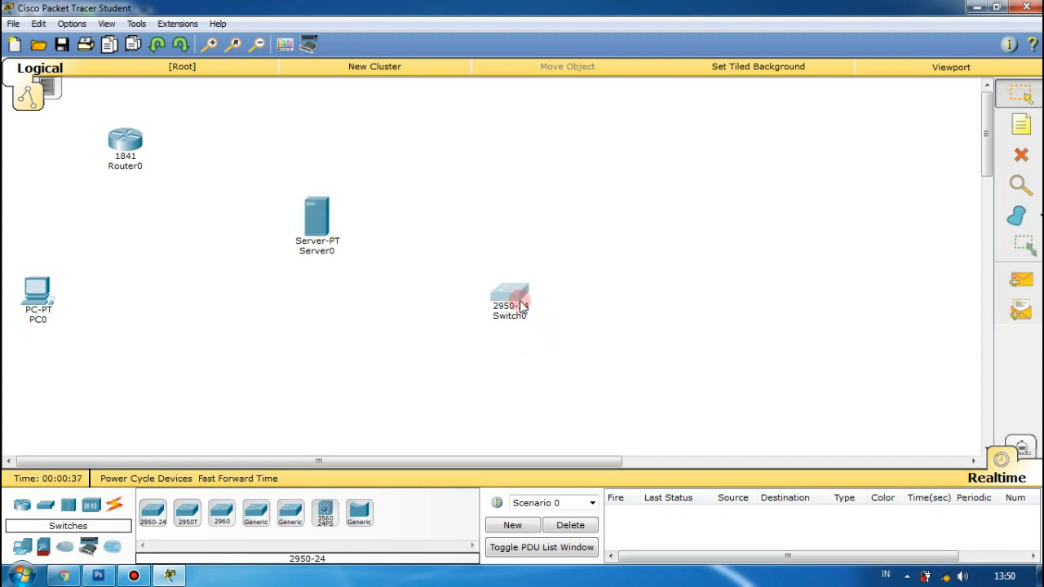
pyautogui.moveTo(321, 217); pyautogui.dragTo(308, 212)
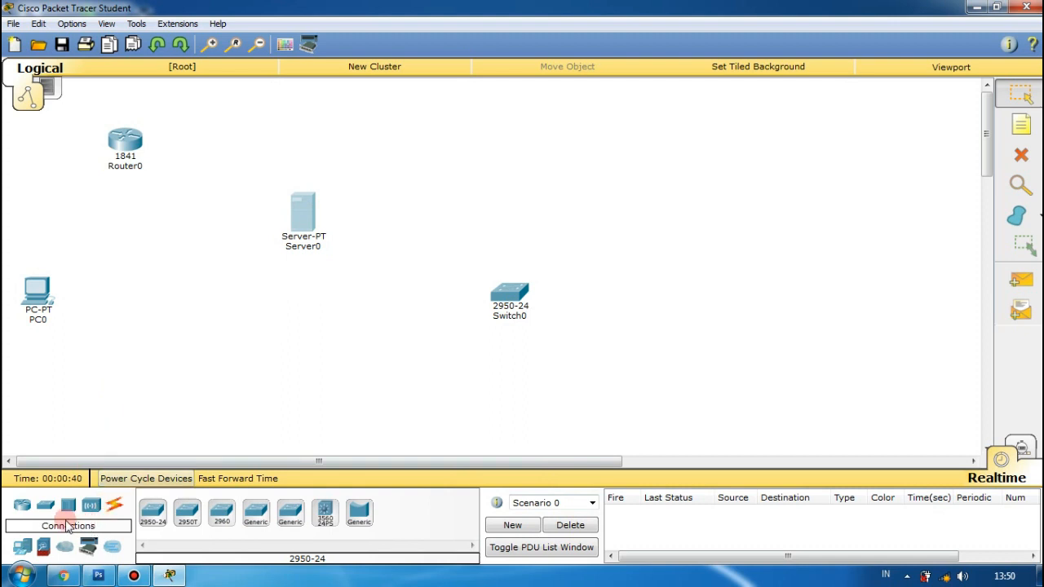
# - Add three PC-PT computers below the switch and align them in a row
pyautogui.click(22, 546)
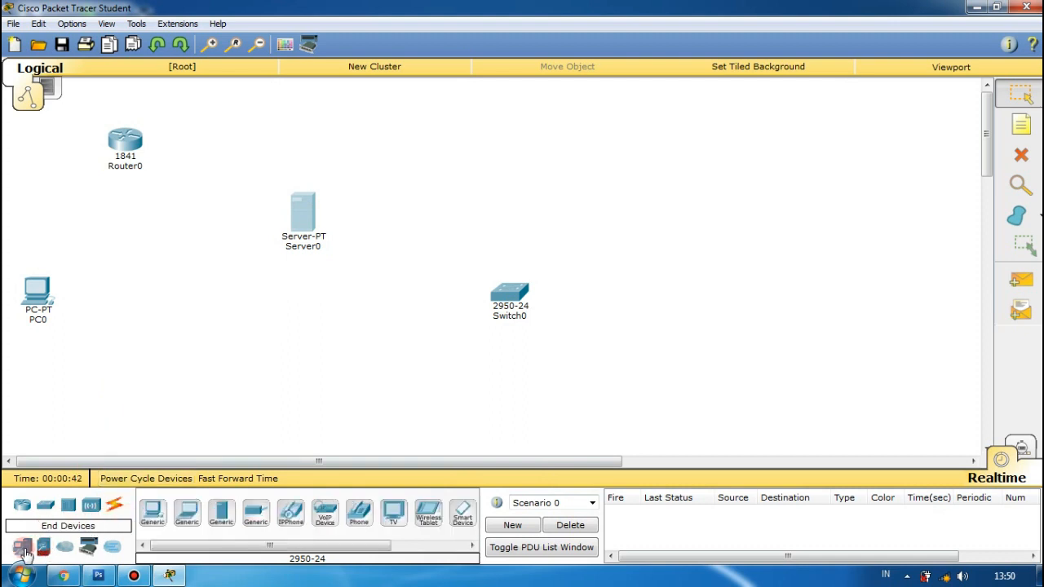
pyautogui.click(404, 407)
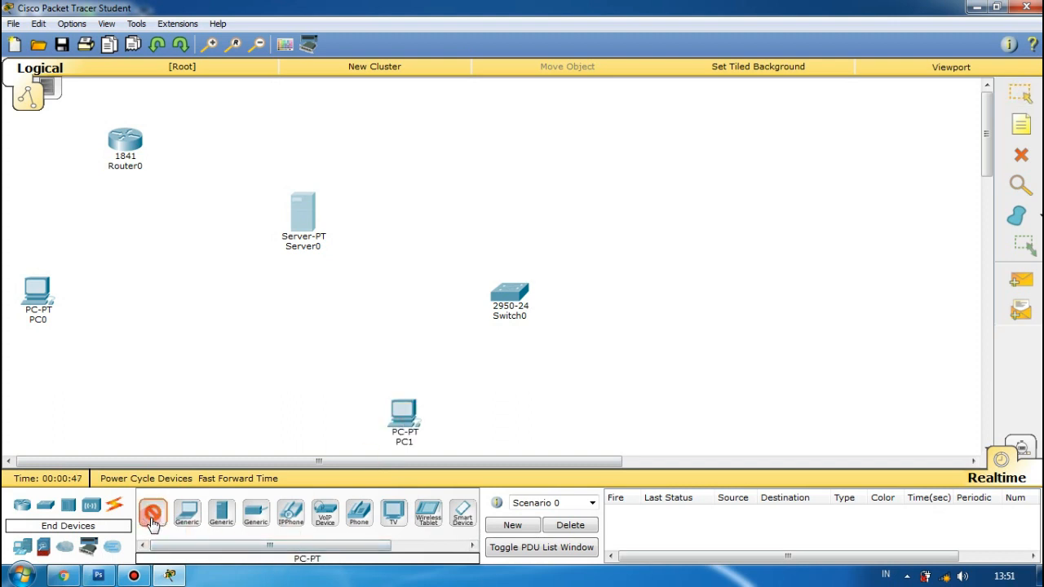
pyautogui.click(503, 419)
pyautogui.click(153, 511)
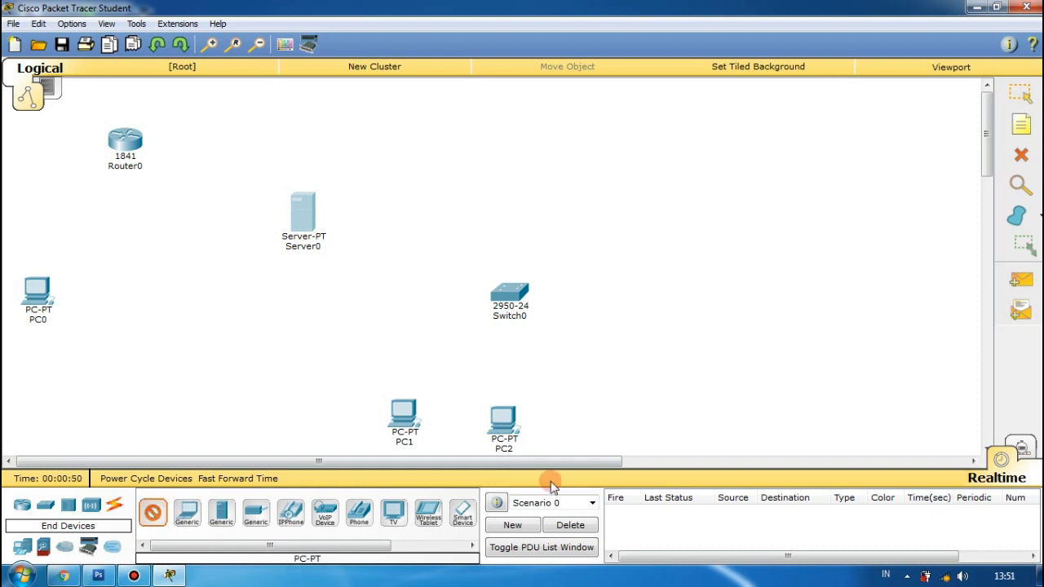
pyautogui.click(604, 420)
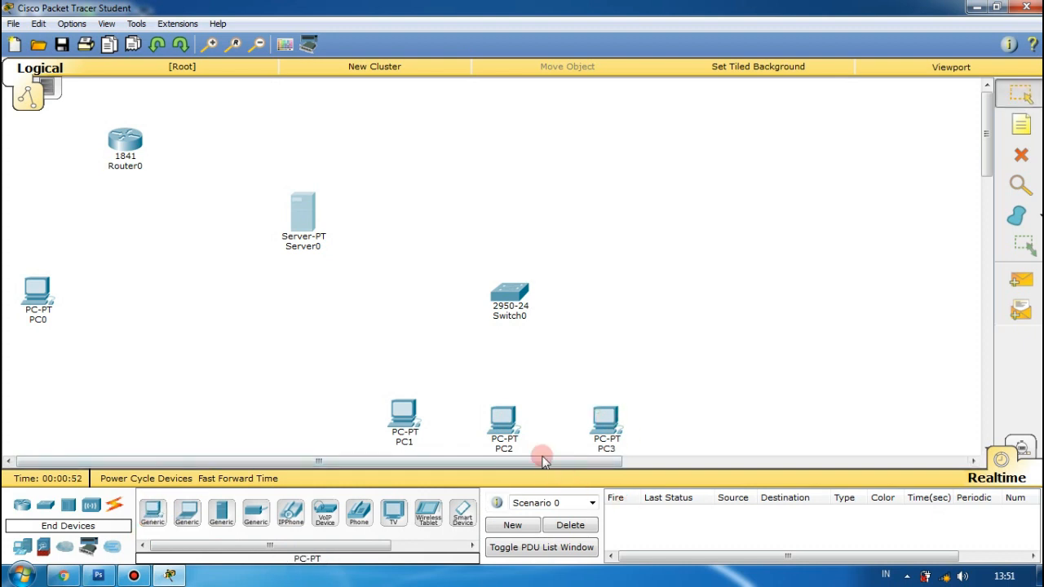
pyautogui.click(603, 423)
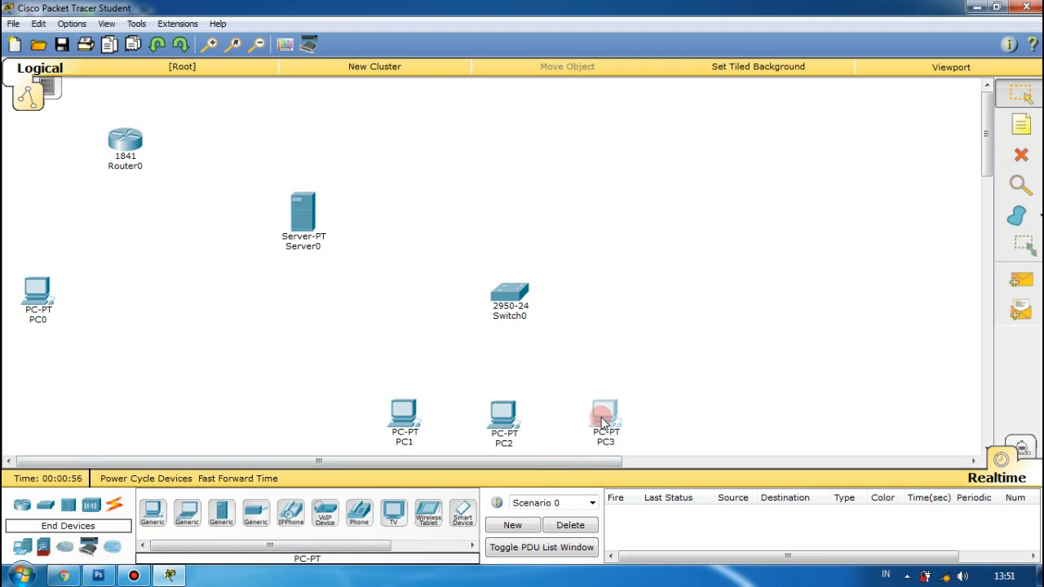
pyautogui.click(669, 380)
# - Connect Router0's FastEthernet0/0 to PC0's FastEthernet0 with a copper cross-over cable
pyautogui.click(117, 507)
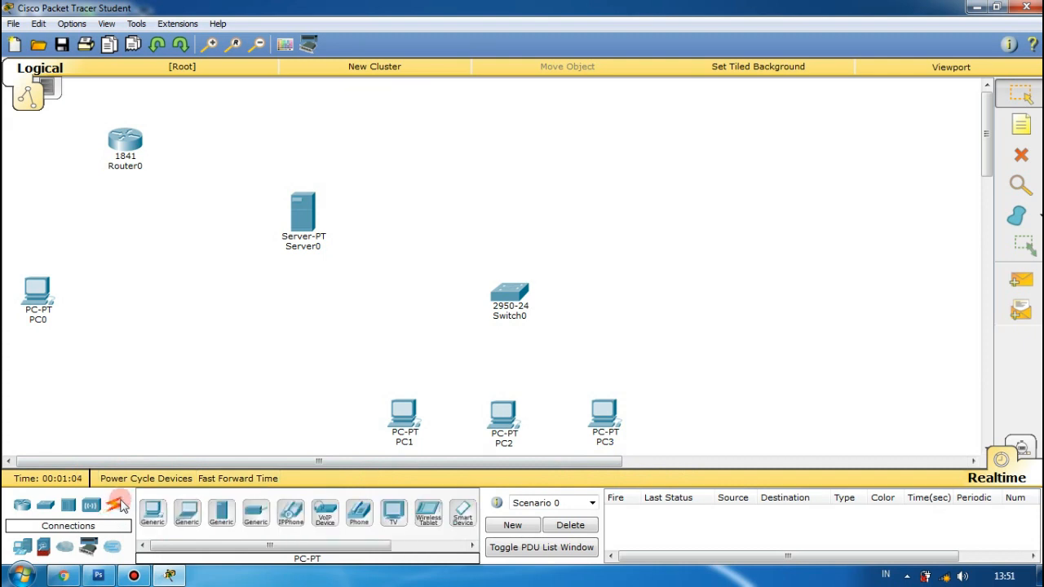
pyautogui.click(117, 507)
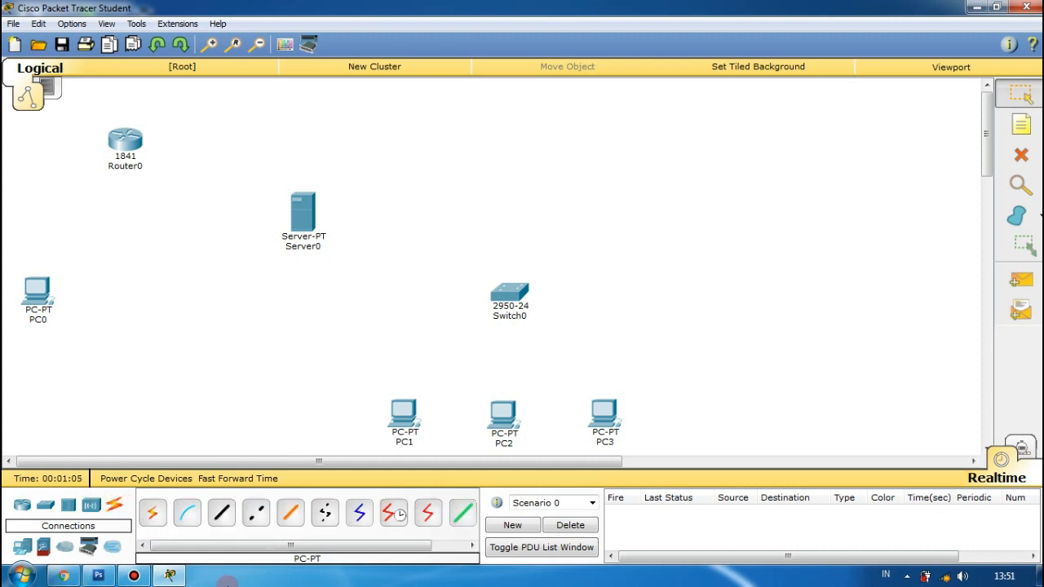
pyautogui.click(259, 517)
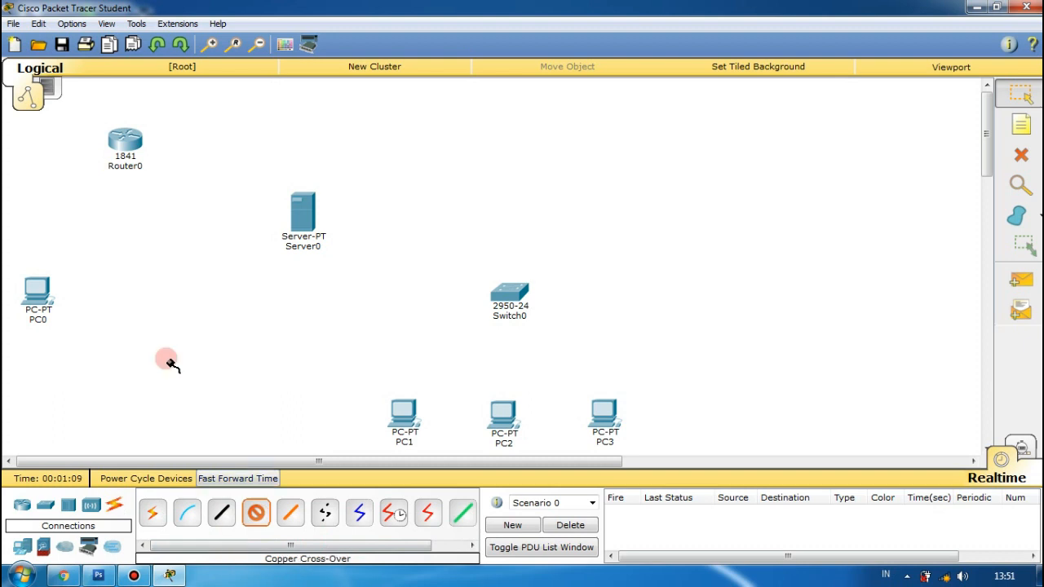
pyautogui.click(125, 137)
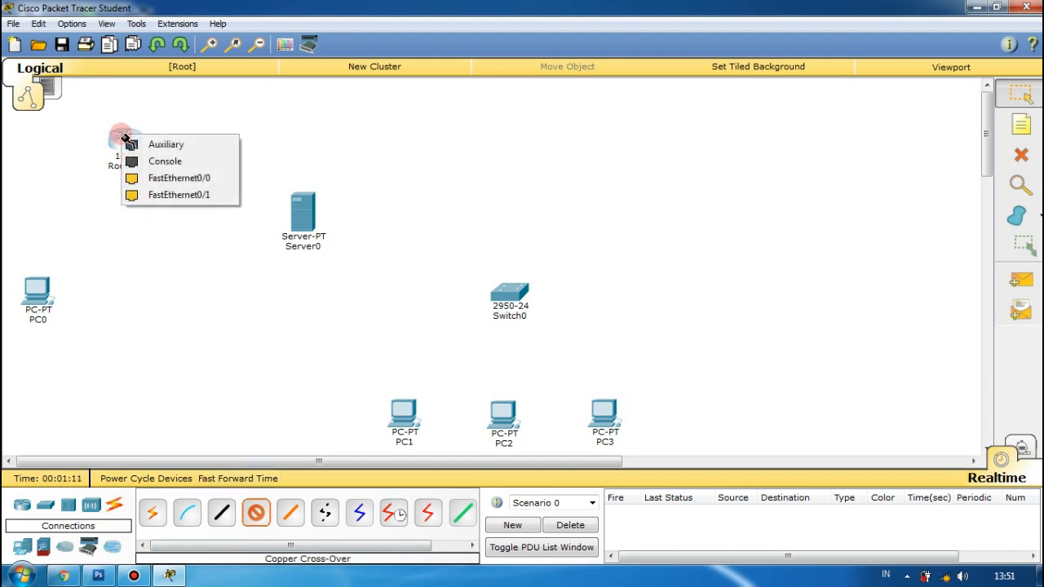
pyautogui.click(153, 180)
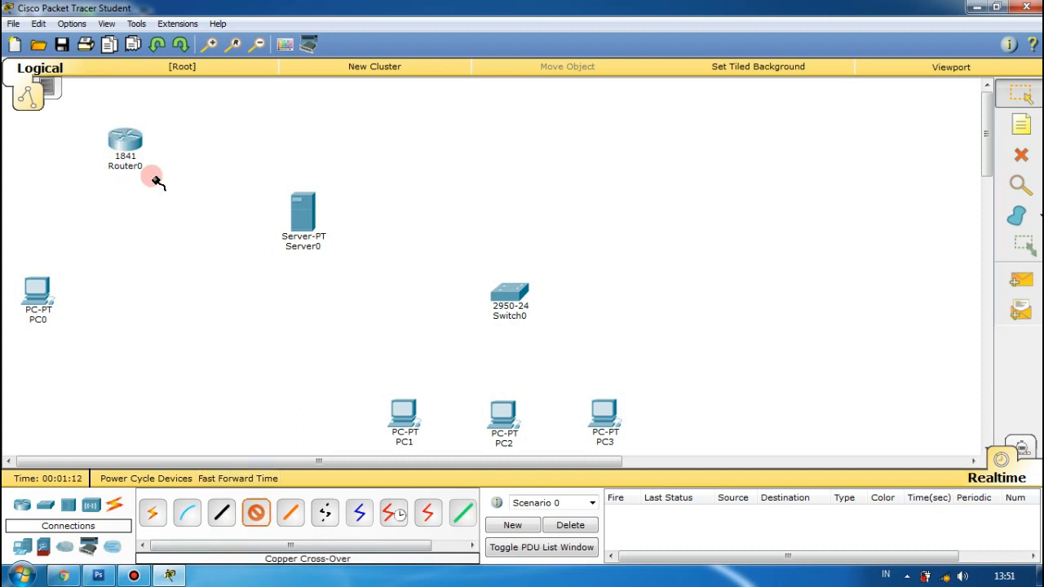
pyautogui.click(37, 295)
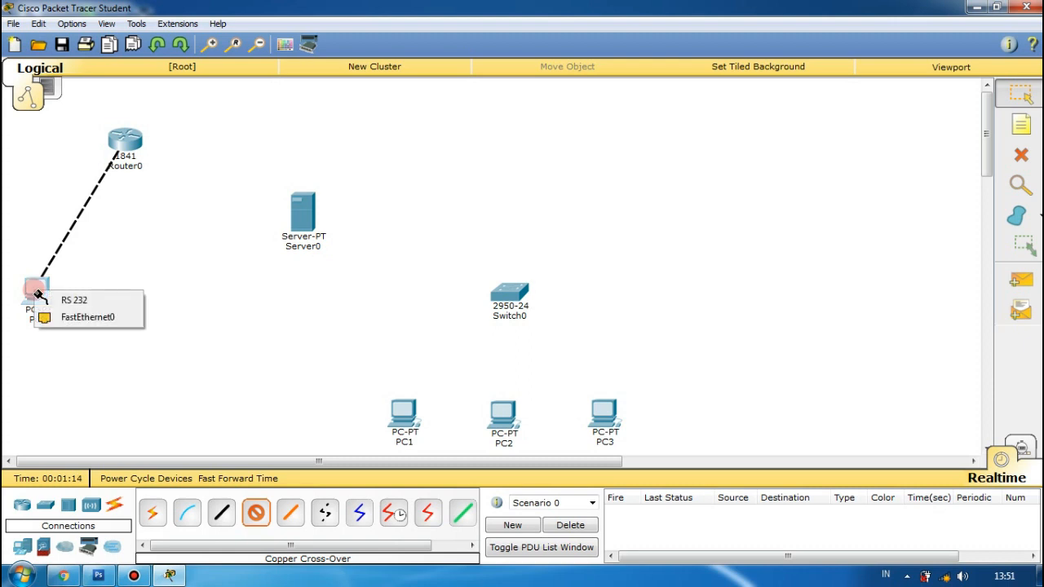
pyautogui.click(89, 317)
# - Connect Router0's FastEthernet0/1 to Server0's FastEthernet0 with a copper cross-over cable
pyautogui.click(257, 515)
pyautogui.click(119, 139)
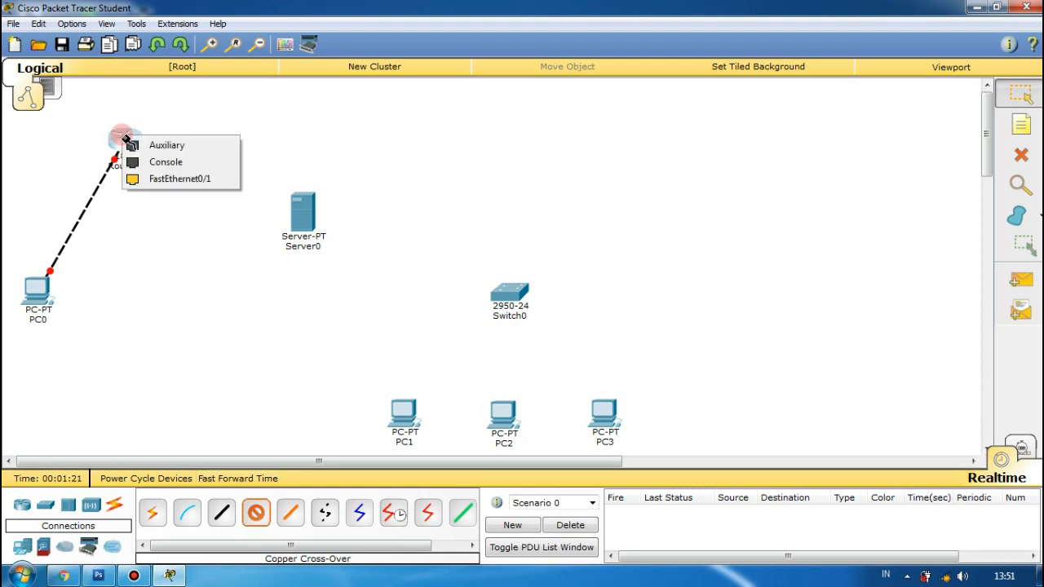
pyautogui.click(165, 183)
pyautogui.click(309, 219)
pyautogui.click(324, 226)
pyautogui.click(270, 196)
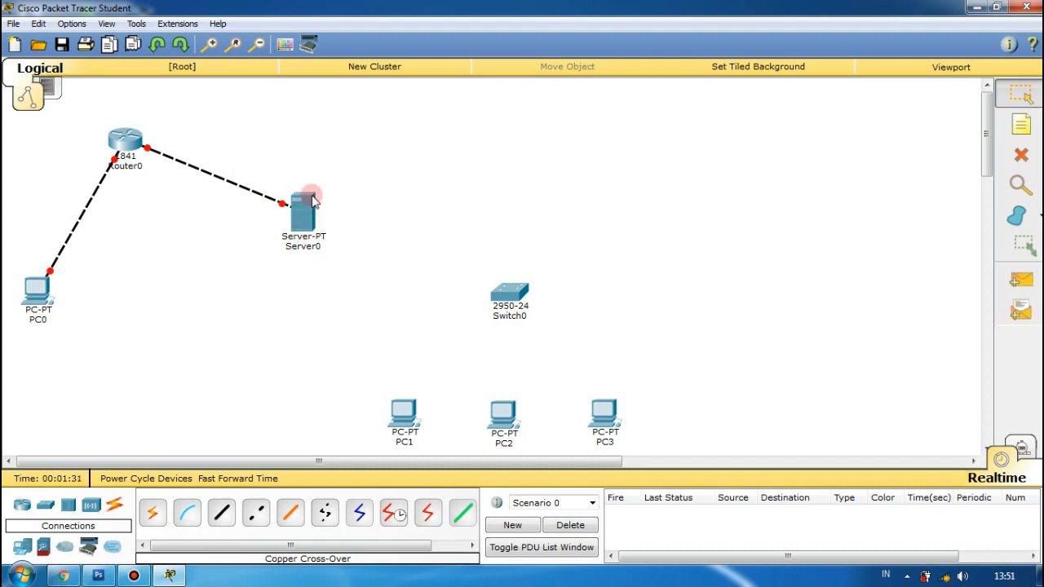
# - Install a PT-HOST-NM-1CFE module in Server0's empty slot and power the server back on
pyautogui.moveTo(303, 217)
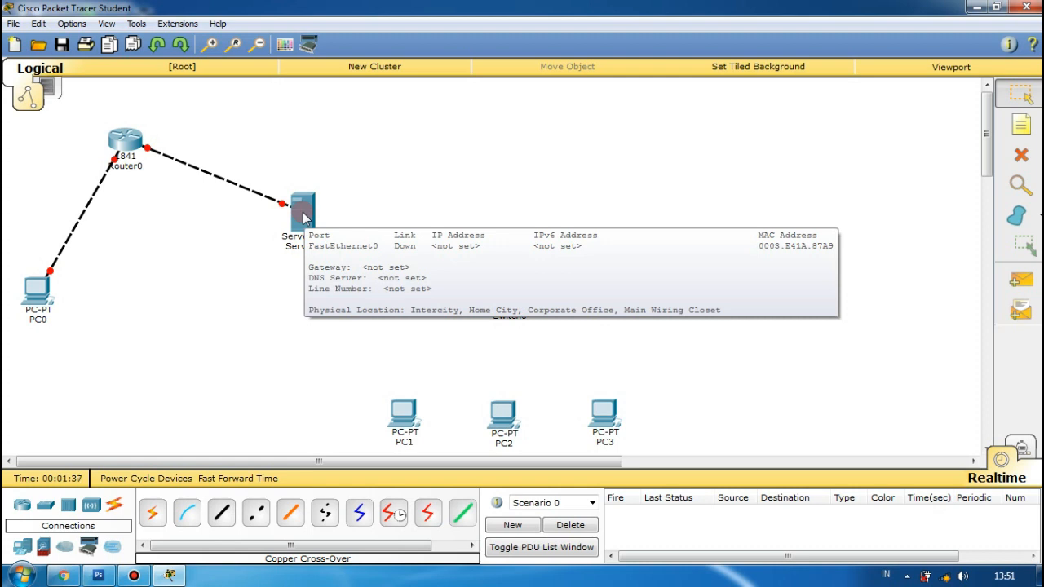
pyautogui.click(302, 213)
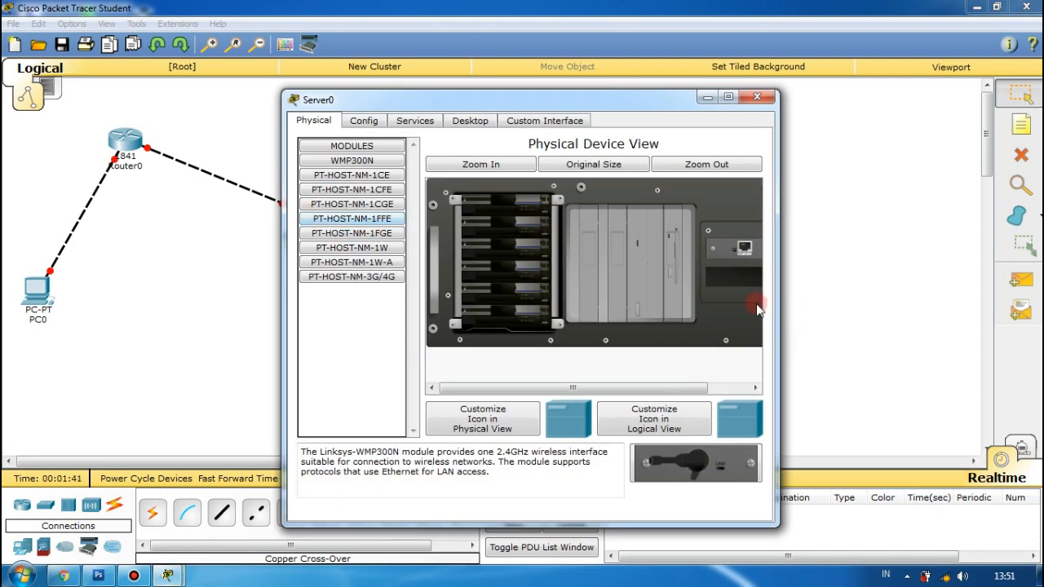
pyautogui.moveTo(664, 387); pyautogui.dragTo(695, 388)
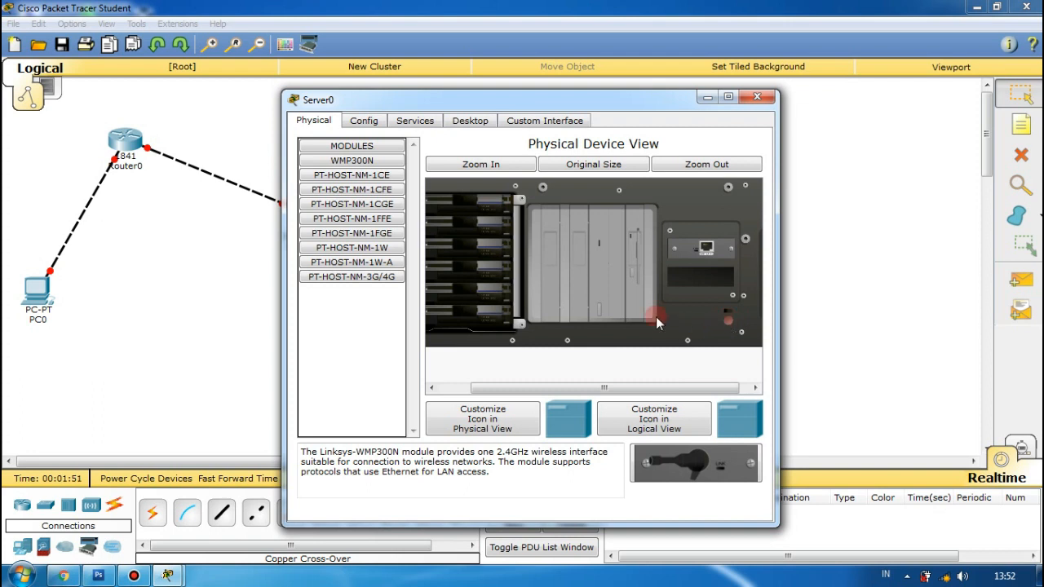
pyautogui.click(352, 191)
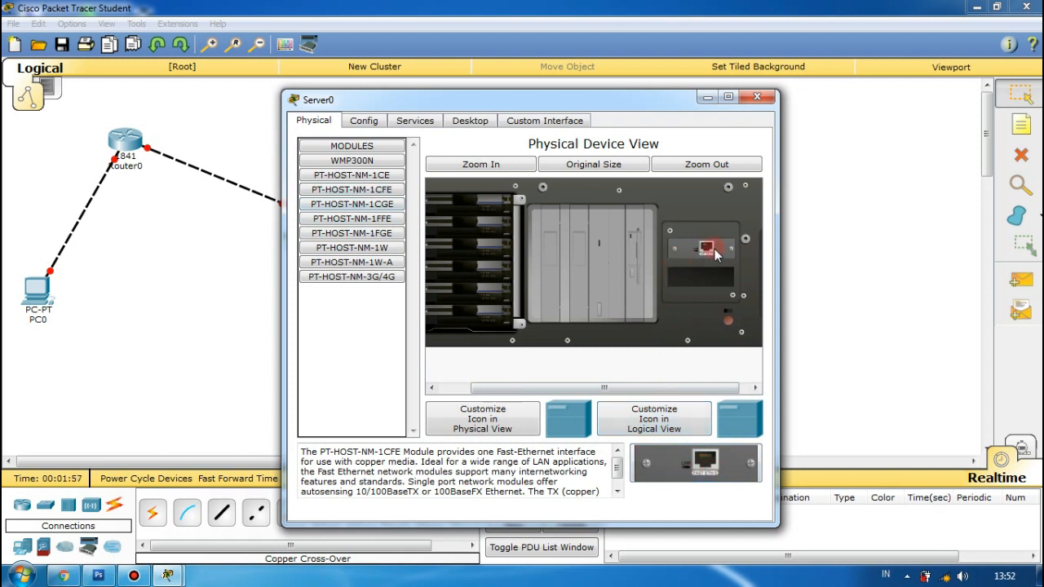
pyautogui.moveTo(349, 197); pyautogui.dragTo(698, 279)
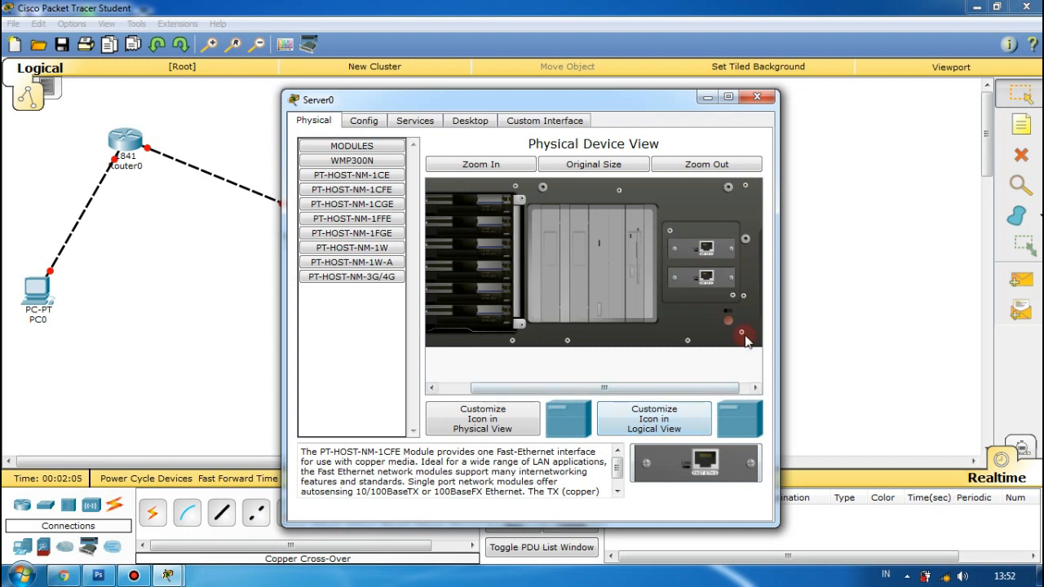
pyautogui.click(725, 319)
pyautogui.click(755, 98)
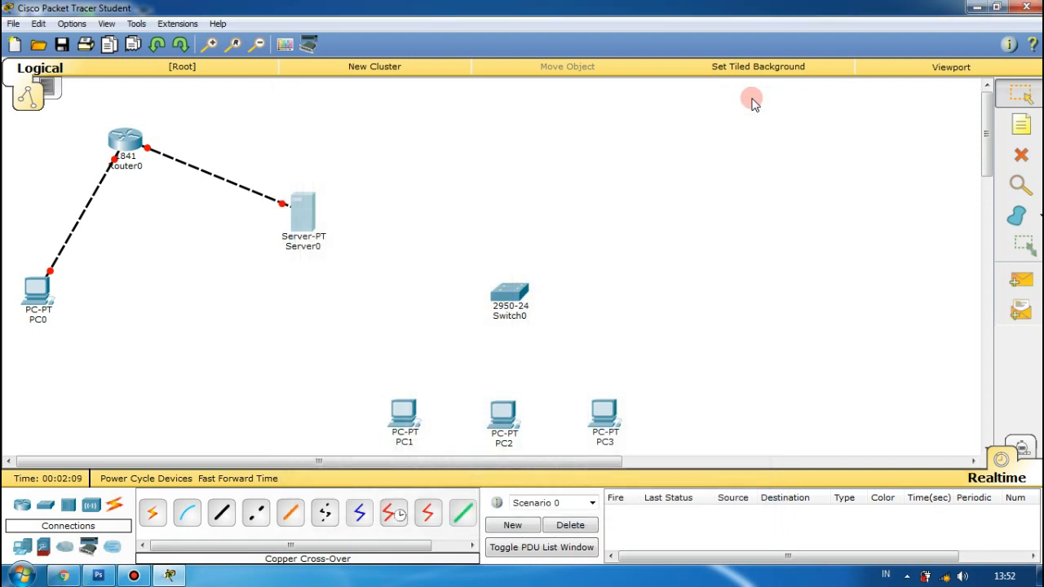
# - Connect Server0's FastEthernet1 to Switch0's FastEthernet0/1 with a copper straight-through cable
pyautogui.click(221, 523)
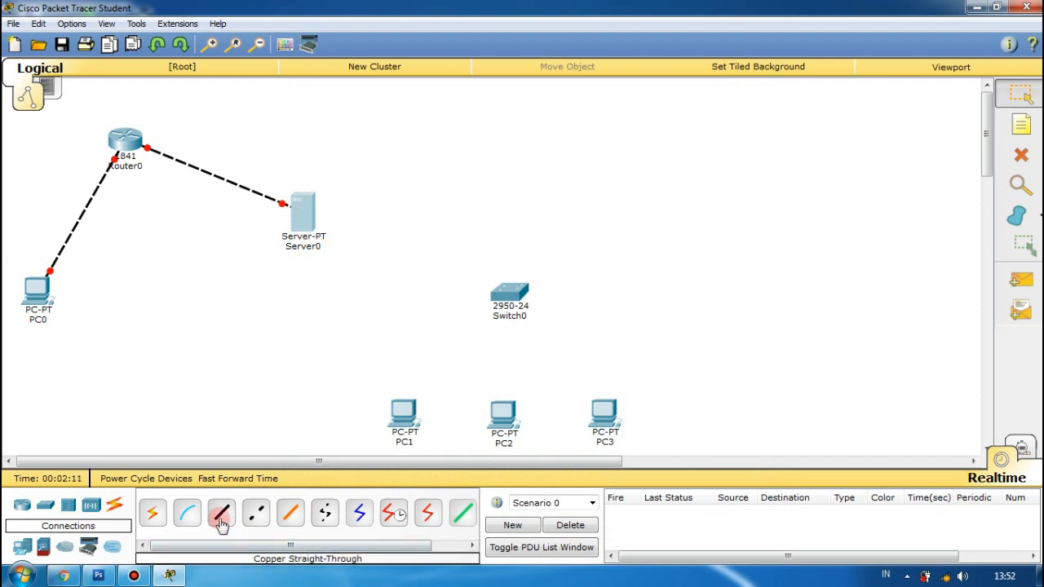
pyautogui.click(305, 216)
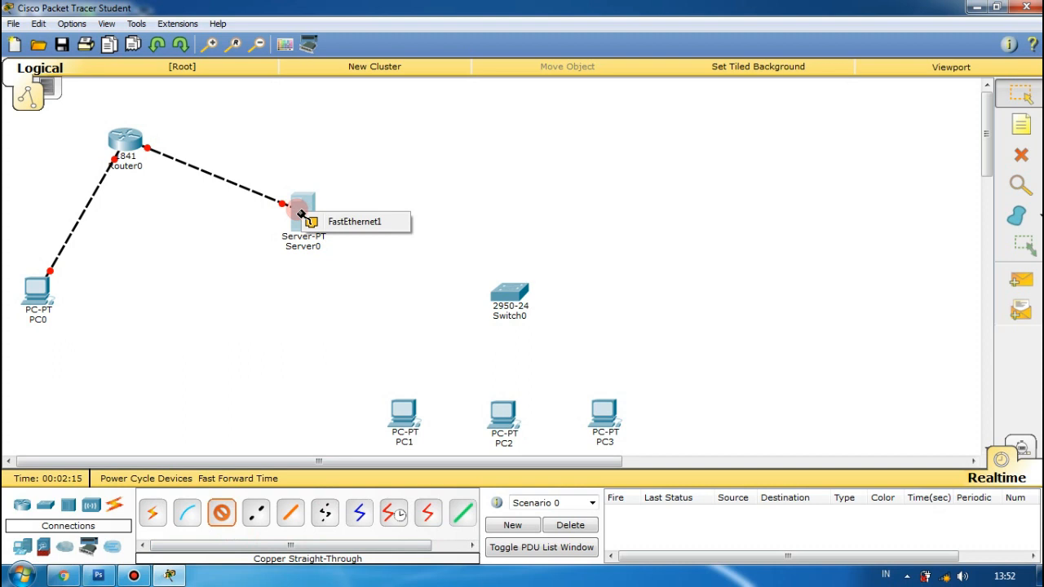
pyautogui.click(341, 227)
pyautogui.click(505, 295)
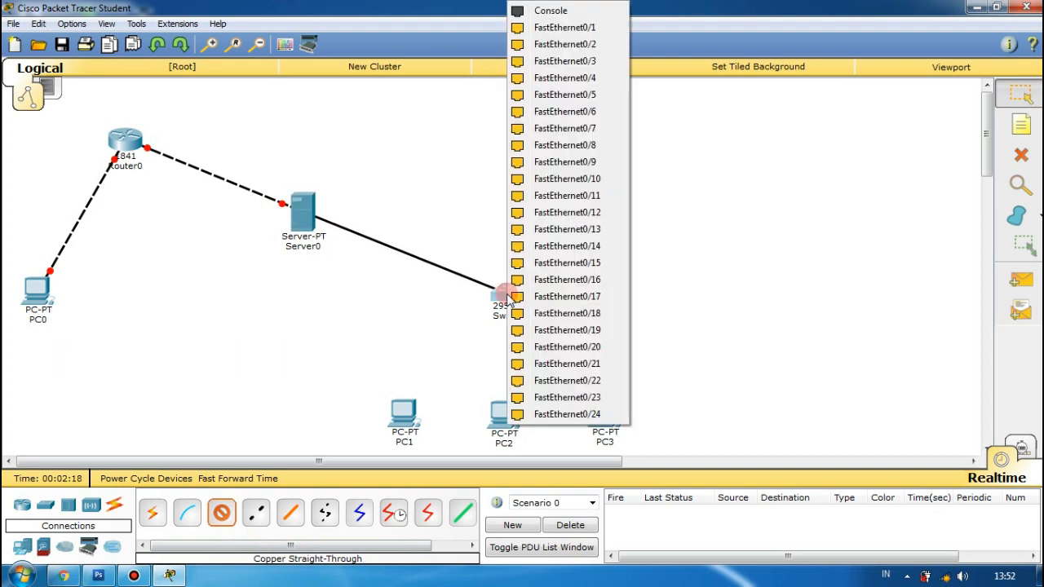
pyautogui.click(565, 31)
pyautogui.click(501, 313)
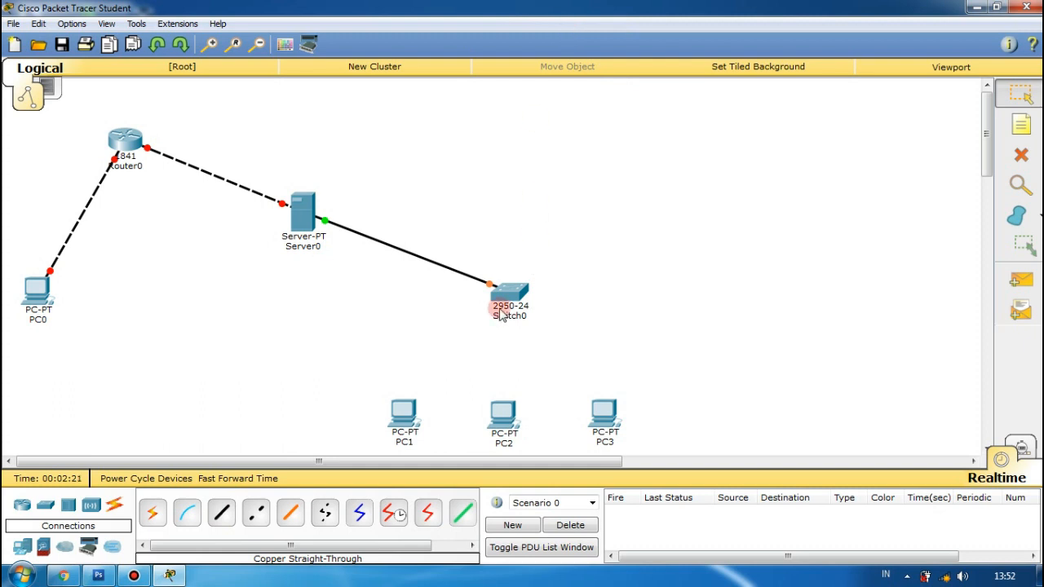
# - Connect Switch0's FastEthernet0/2 to PC1's FastEthernet0 with a copper straight-through cable
pyautogui.click(221, 512)
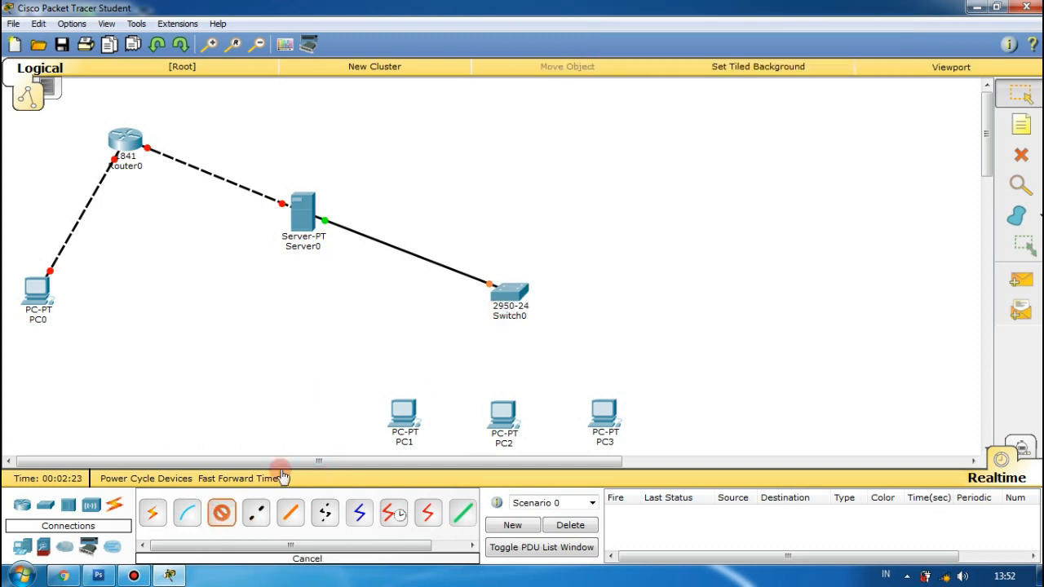
pyautogui.click(510, 294)
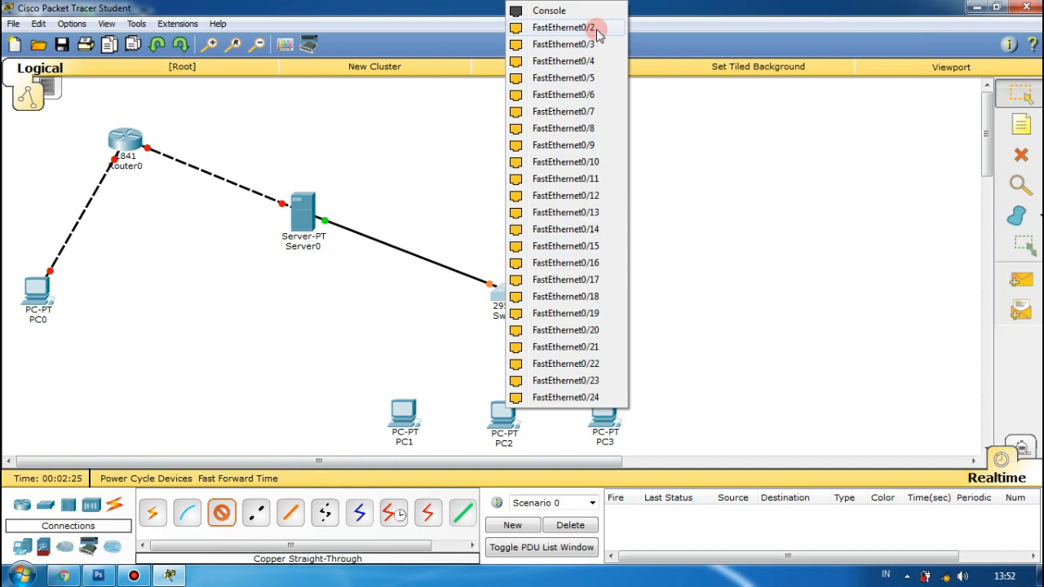
pyautogui.click(596, 30)
pyautogui.click(405, 417)
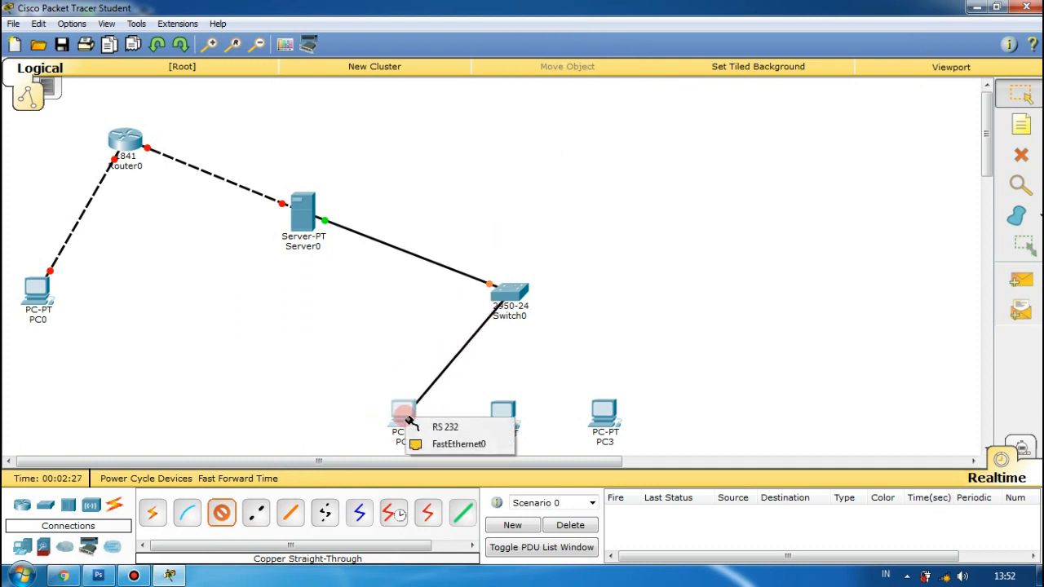
pyautogui.click(440, 444)
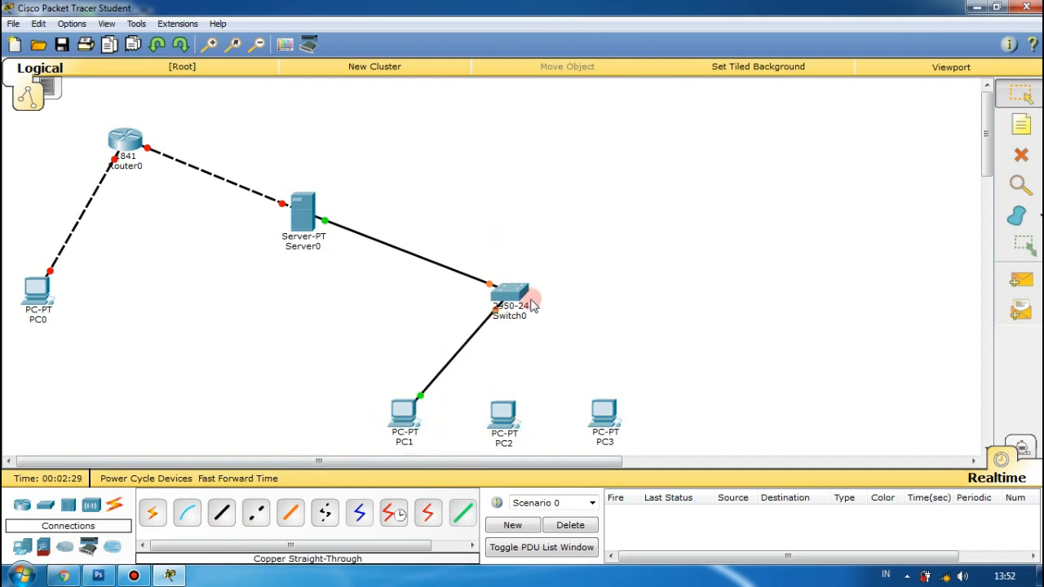
# - Connect Switch0's FastEthernet0/3 to PC2's FastEthernet0 with a copper straight-through cable
pyautogui.click(221, 515)
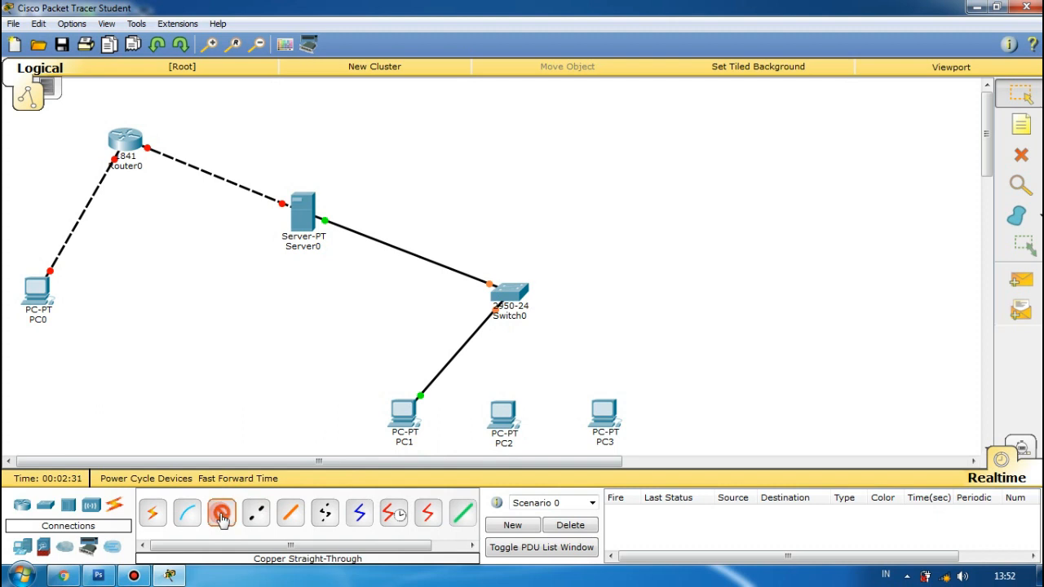
pyautogui.click(509, 296)
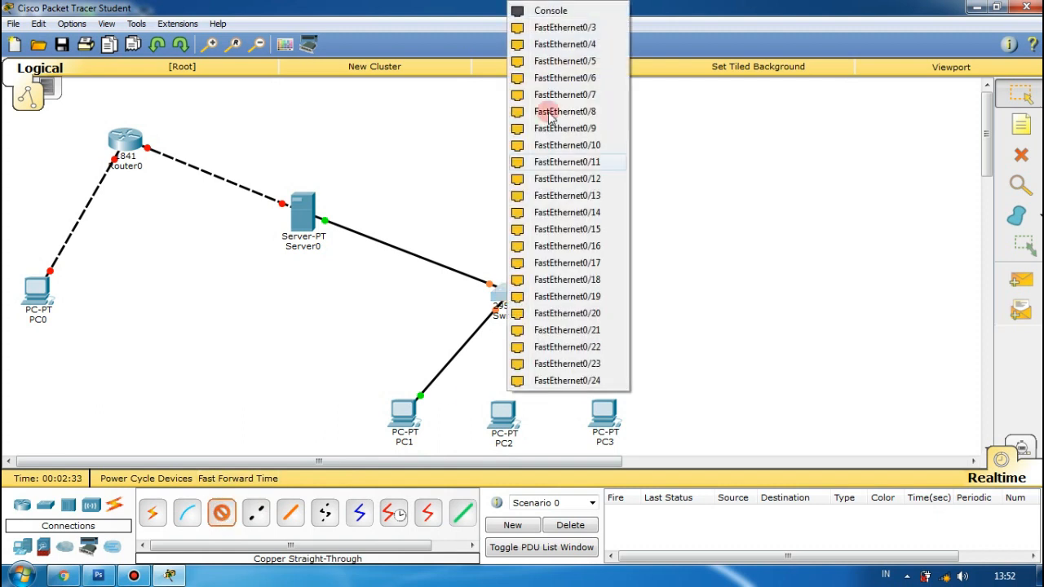
pyautogui.click(568, 31)
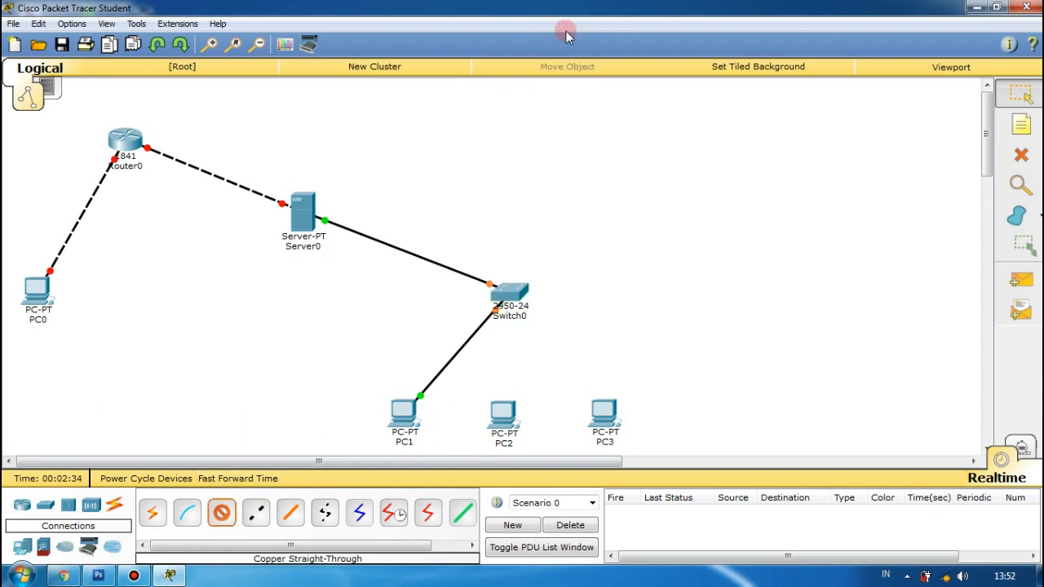
pyautogui.click(499, 418)
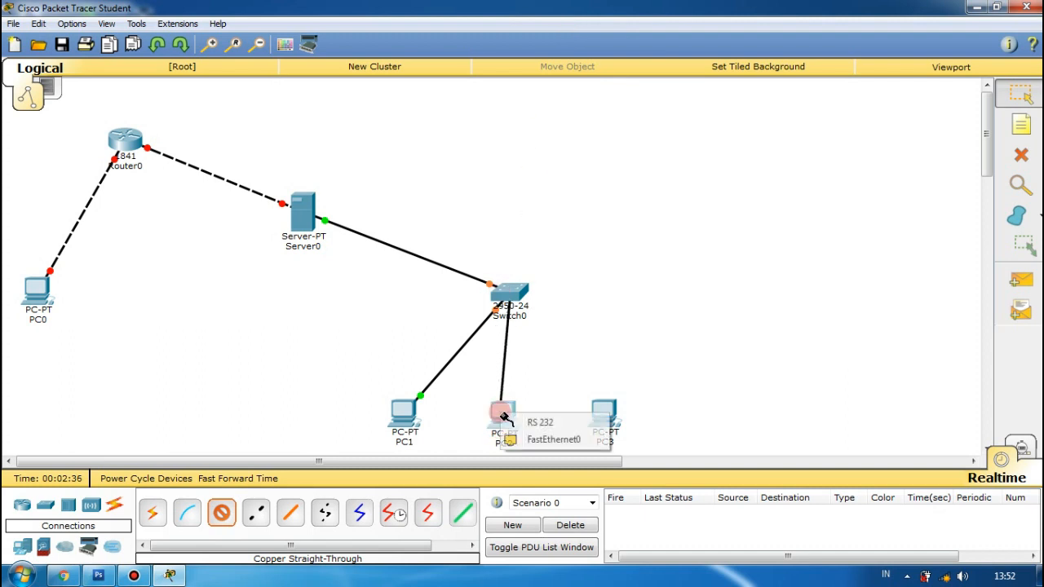
pyautogui.click(540, 441)
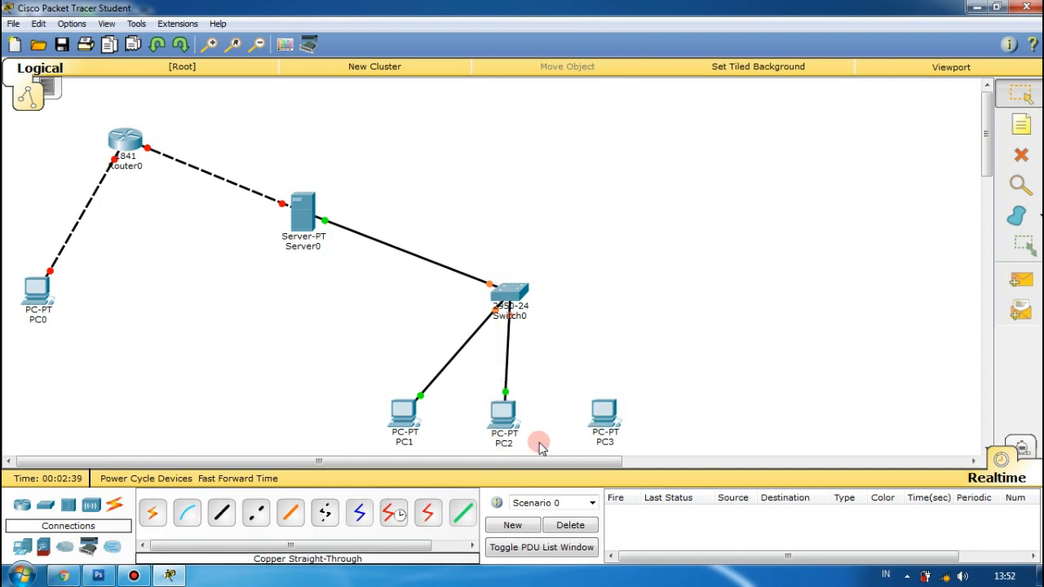
# - Connect a free FastEthernet port of Switch0 to PC3's FastEthernet0 with a copper straight-through cable
pyautogui.click(223, 512)
pyautogui.click(510, 294)
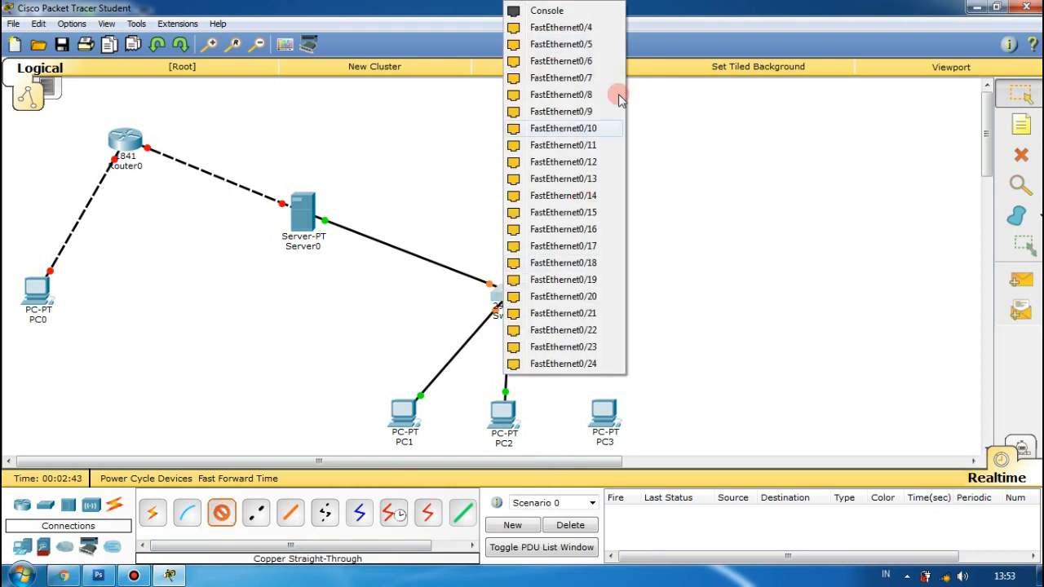
pyautogui.click(592, 40)
pyautogui.click(605, 418)
pyautogui.click(624, 442)
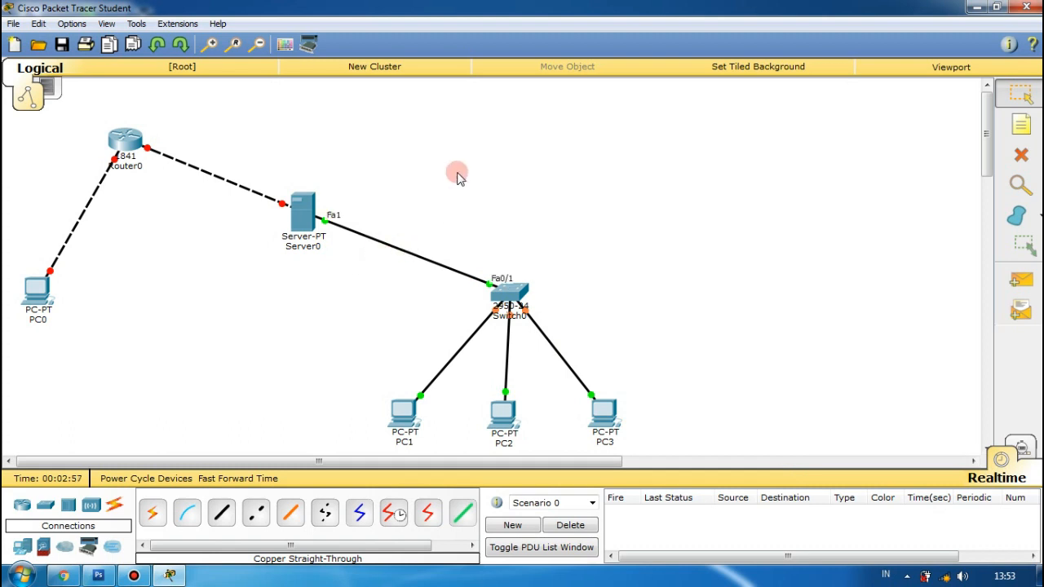
# - Enable Router0's FastEthernet0/0 port and assign it IP address 192.168.1.1 with subnet mask 255.255.255.0
pyautogui.click(126, 146)
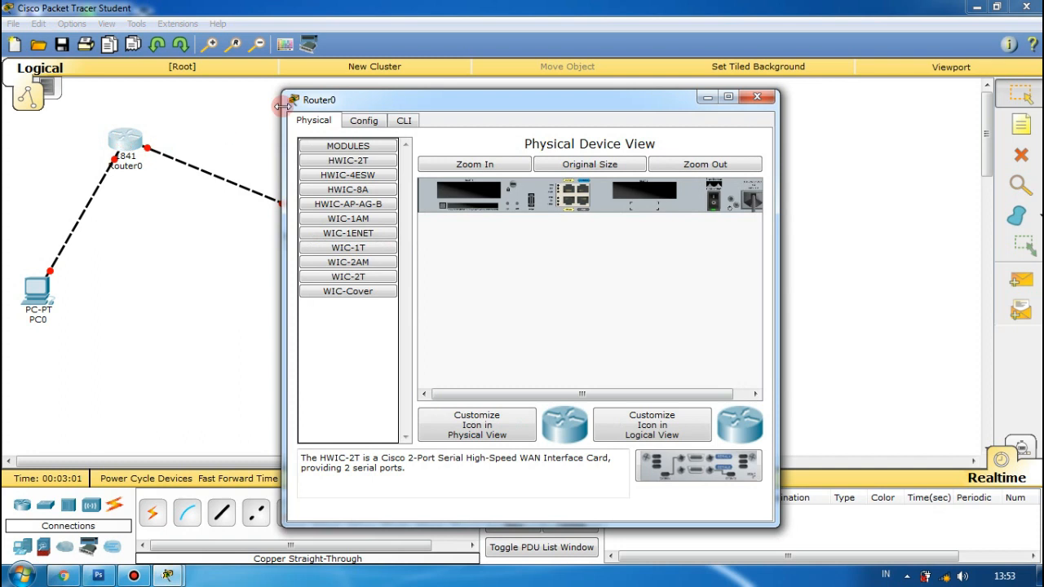
pyautogui.click(364, 123)
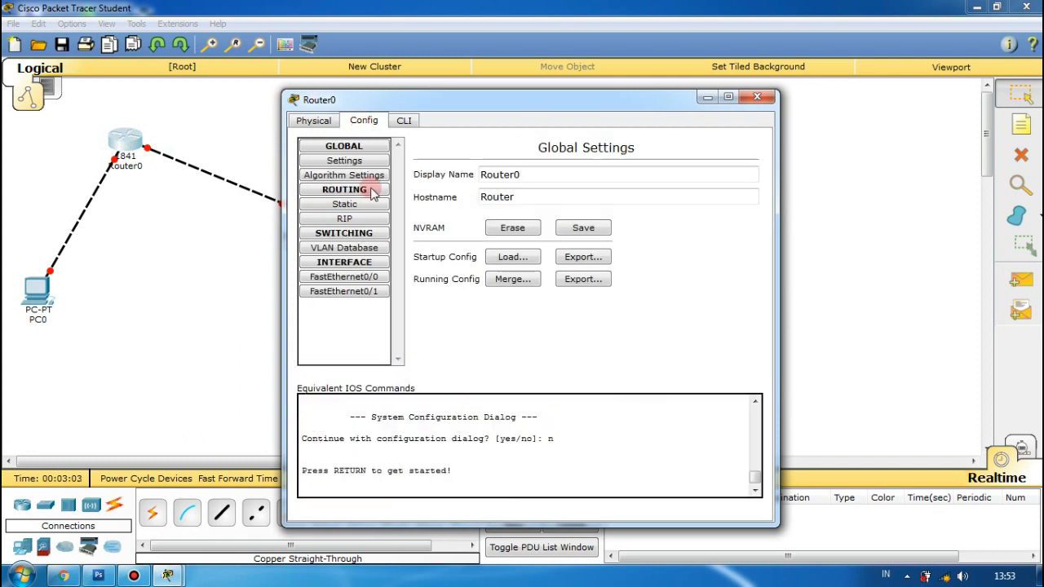
pyautogui.click(352, 278)
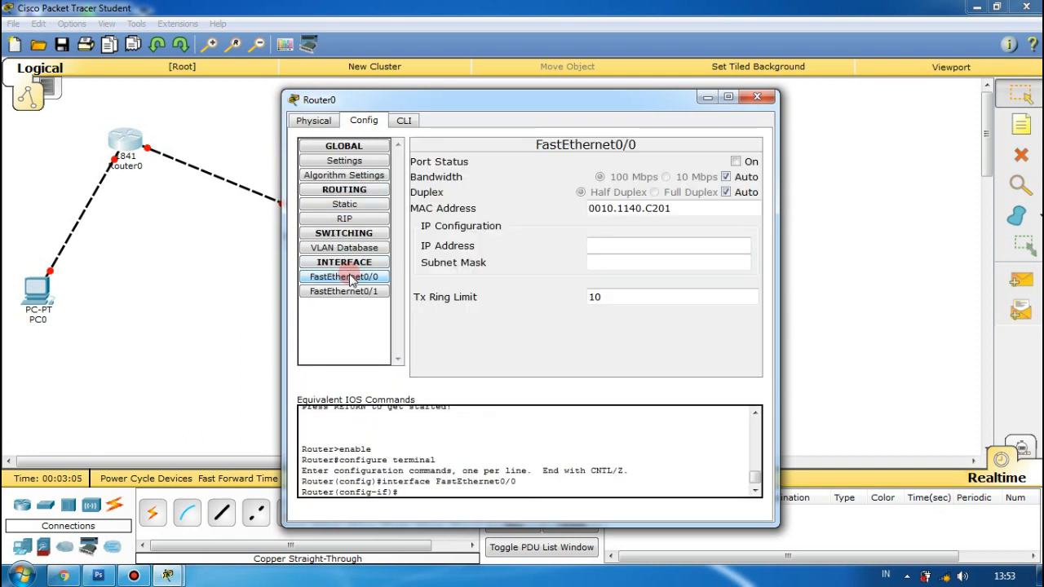
pyautogui.click(735, 163)
pyautogui.click(624, 247)
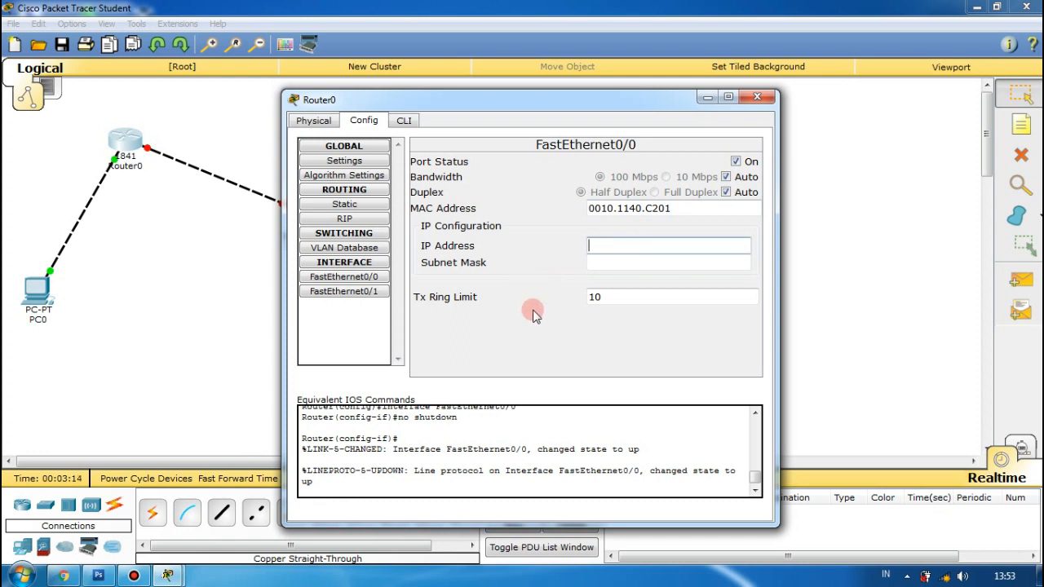
pyautogui.write('.168.1.1')
pyautogui.click(617, 261)
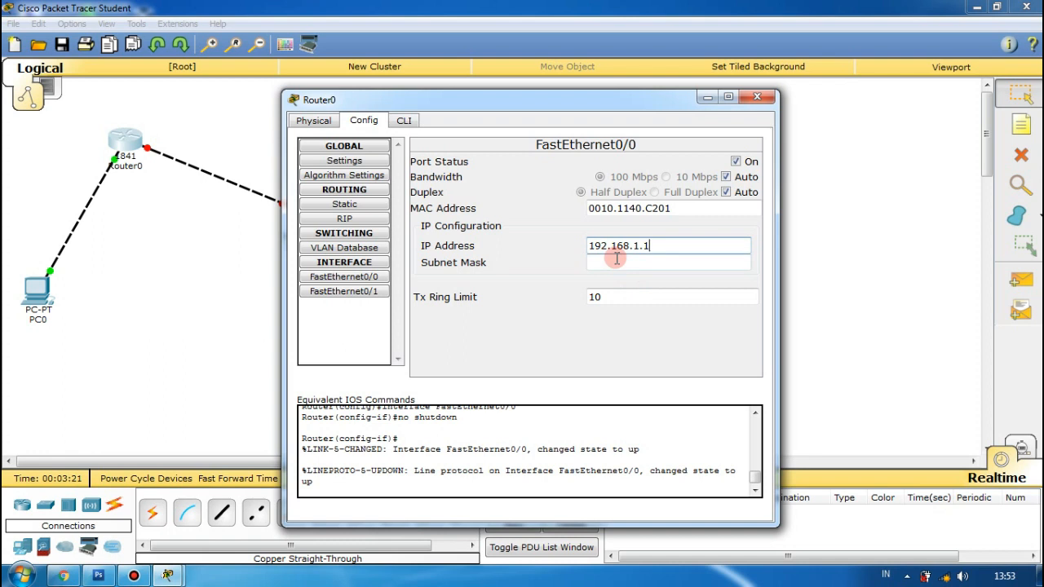
# - Enable Router0's FastEthernet0/1 port, assign it 192.168.2.1 with mask 255.255.255.0, and close the router's configuration
pyautogui.click(357, 295)
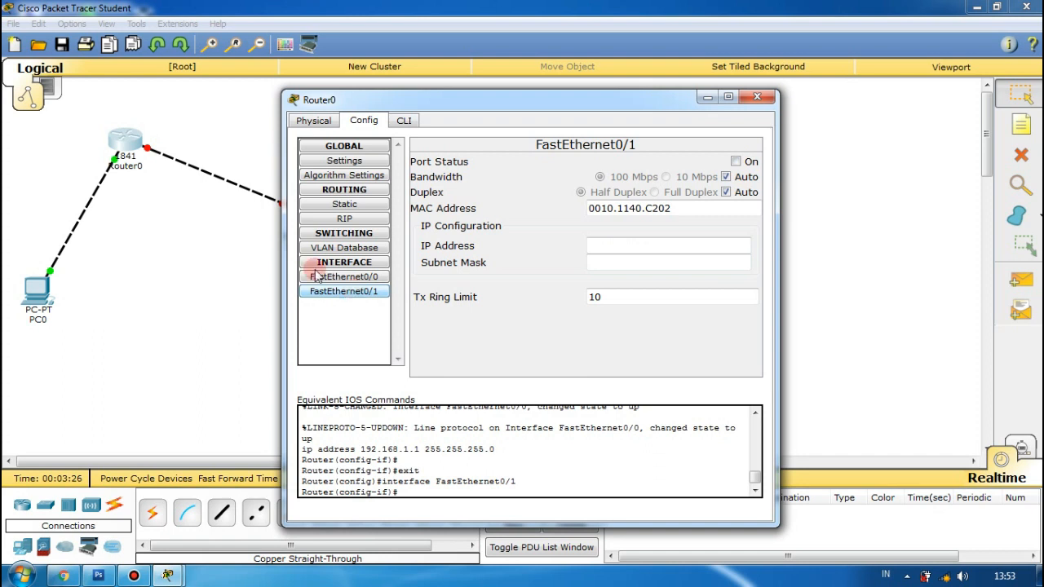
pyautogui.click(735, 161)
pyautogui.click(652, 247)
pyautogui.write('192.1')
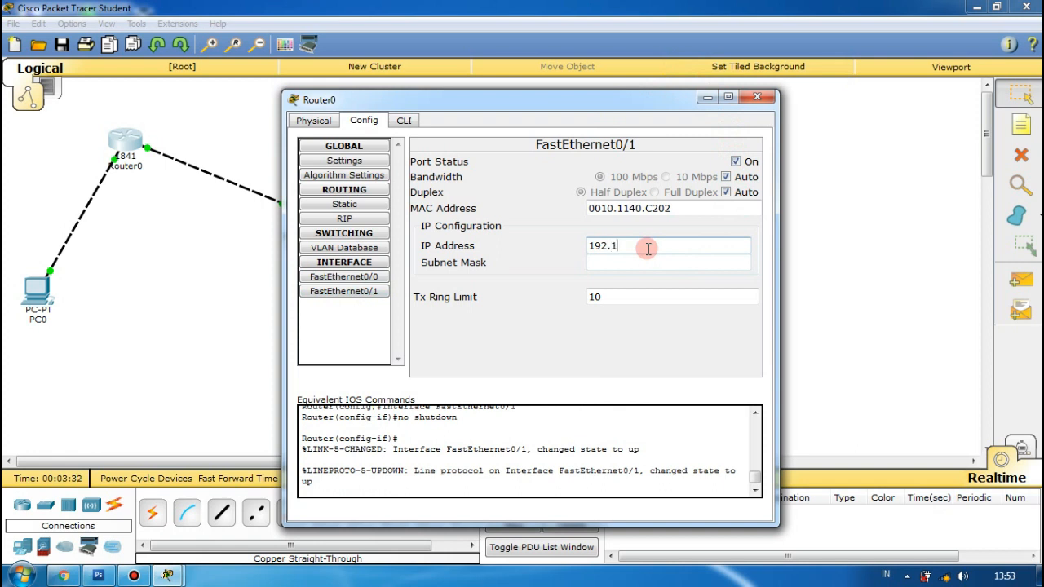
pyautogui.write('68.2.1')
pyautogui.click(636, 261)
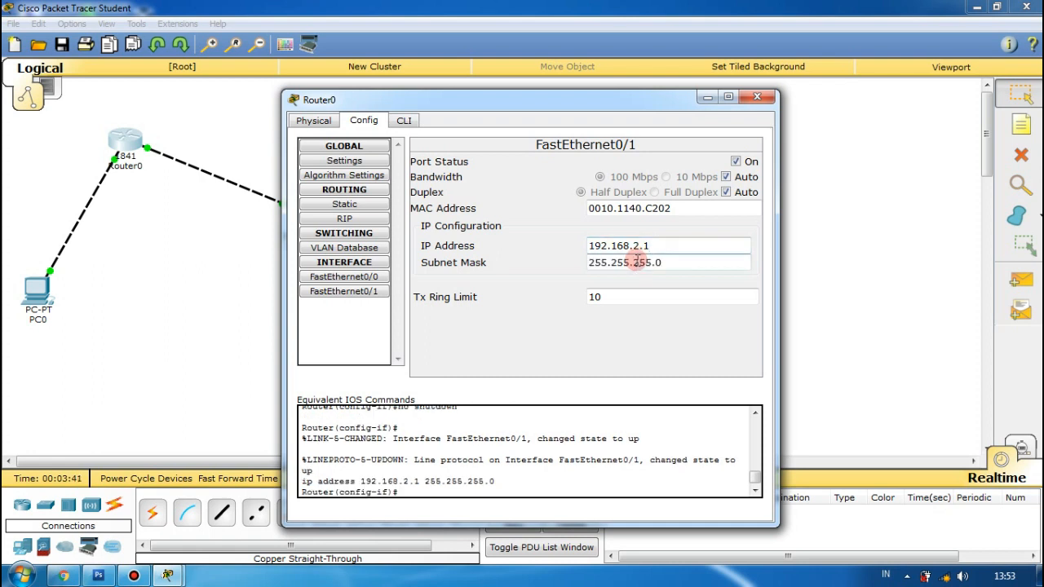
pyautogui.click(758, 98)
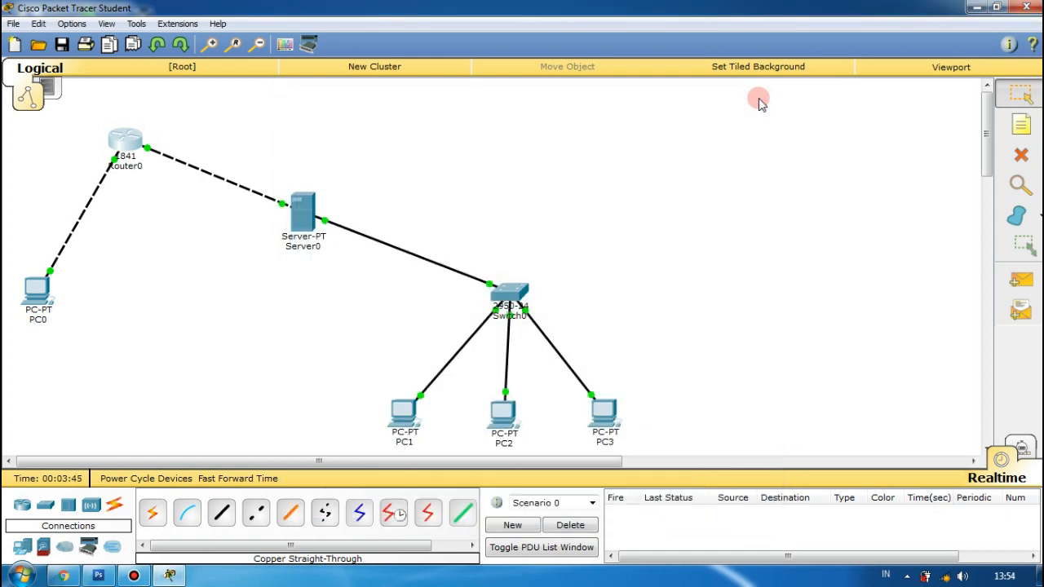
# - Give PC0 the static IP address 192.168.1.2 with subnet mask 255.255.255.0
pyautogui.click(39, 295)
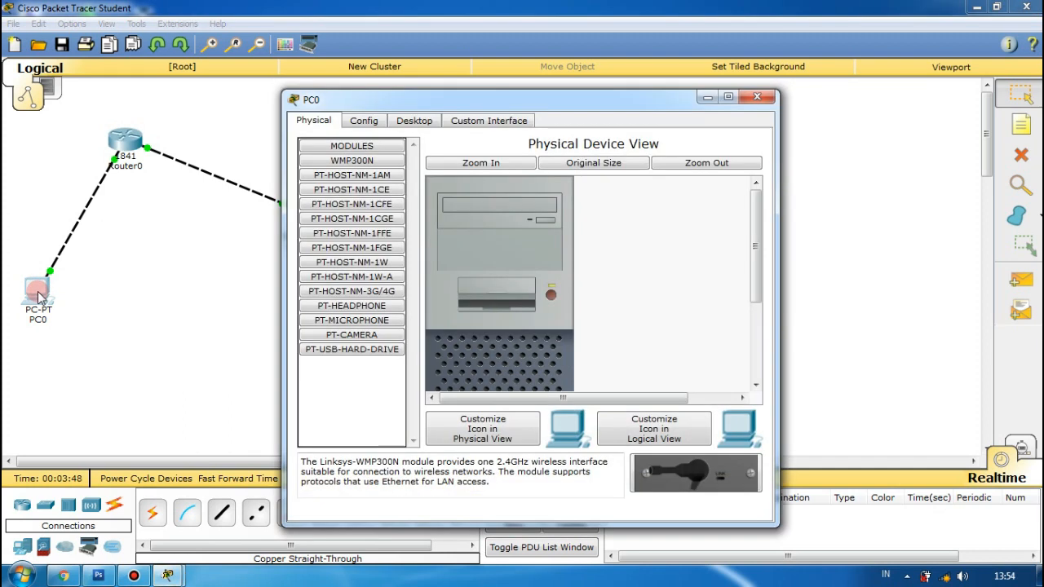
pyautogui.click(418, 122)
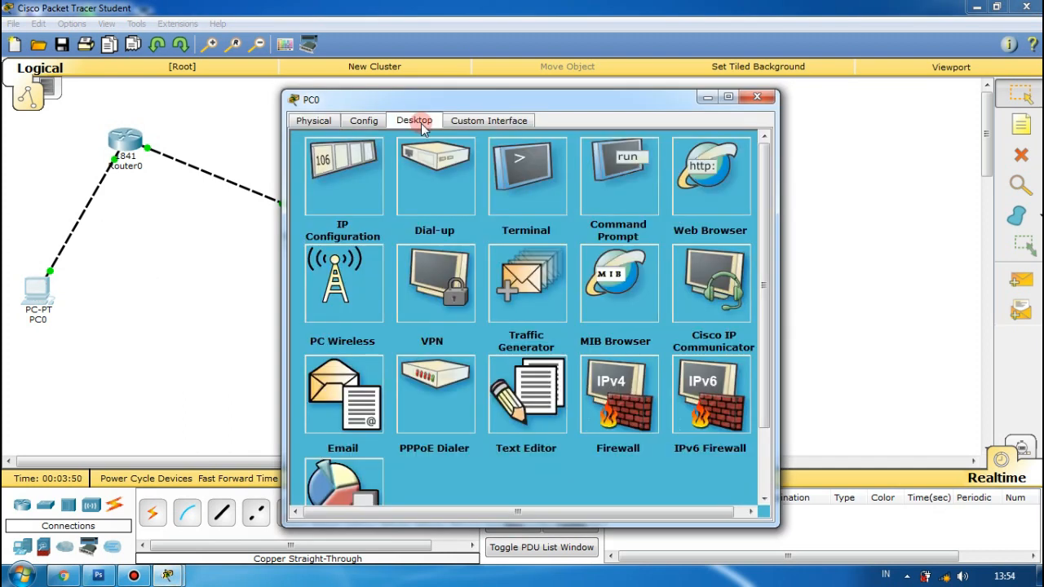
pyautogui.click(341, 193)
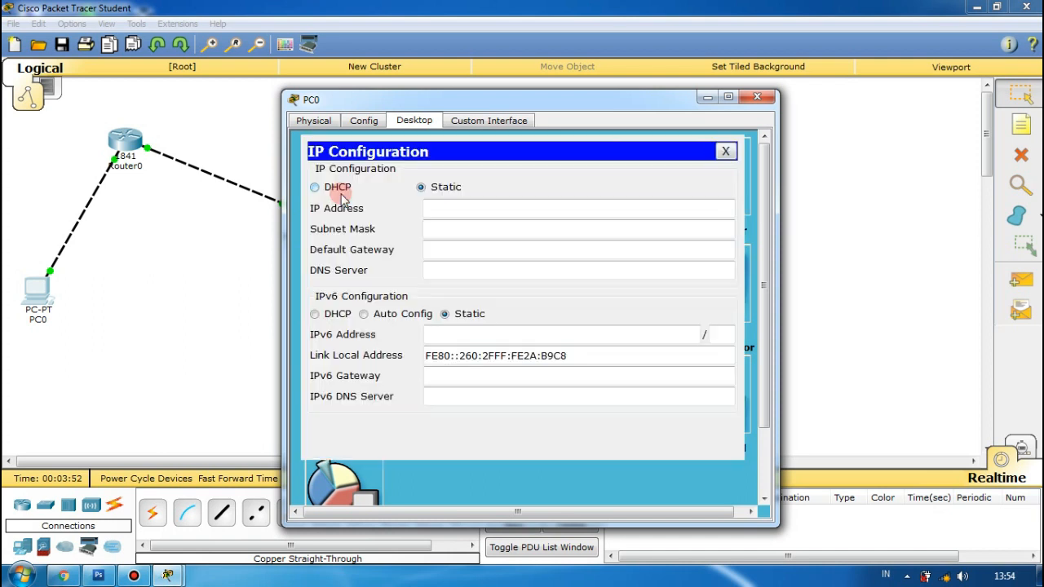
pyautogui.click(426, 207)
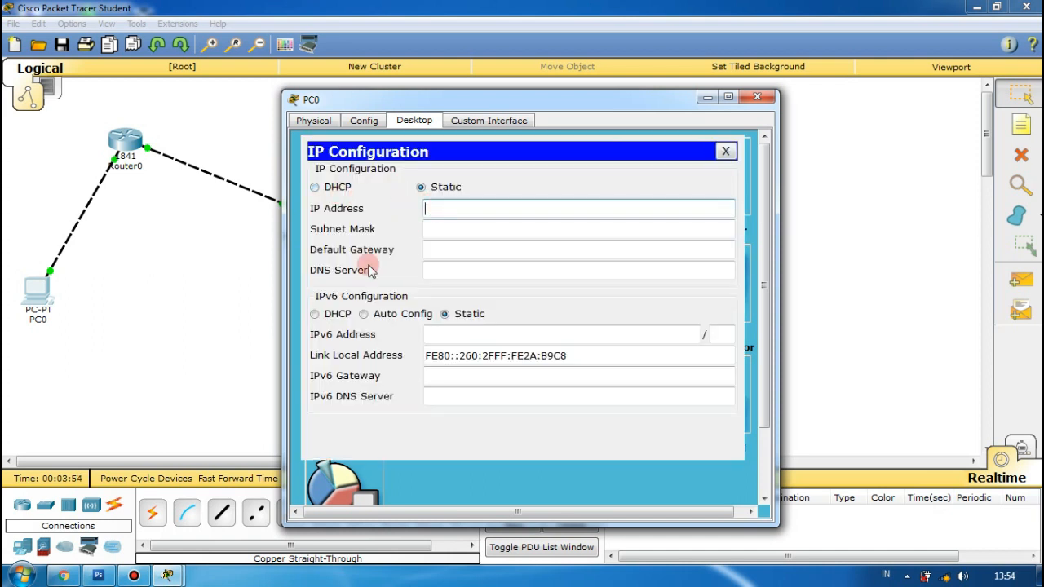
pyautogui.write('19')
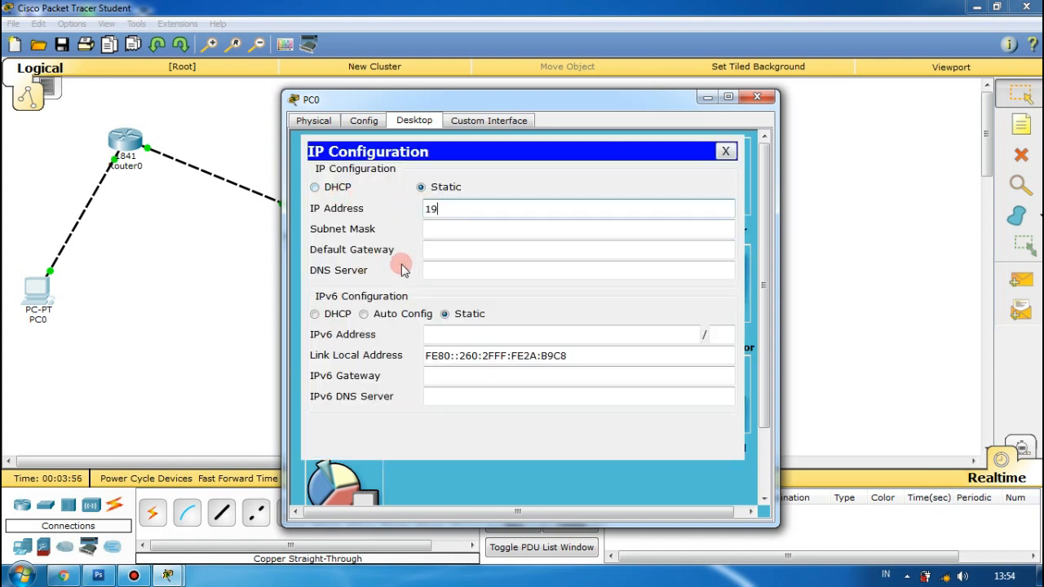
pyautogui.write('2.168.1.2')
pyautogui.click(444, 230)
# - Set PC0's default gateway to 192.168.1.1 and close its configuration window
pyautogui.click(448, 251)
pyautogui.write('192.16')
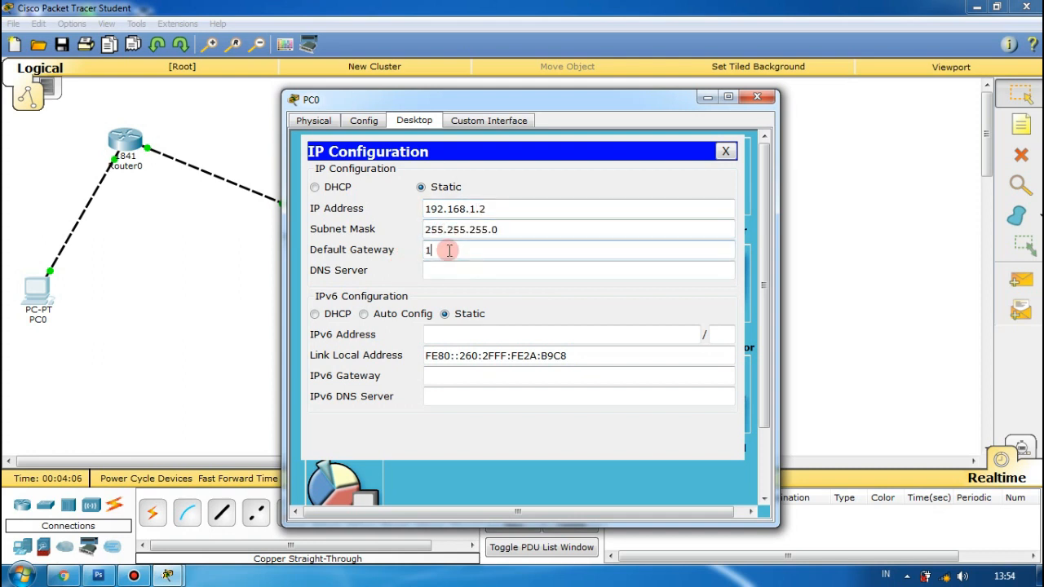
pyautogui.write('8.1.1')
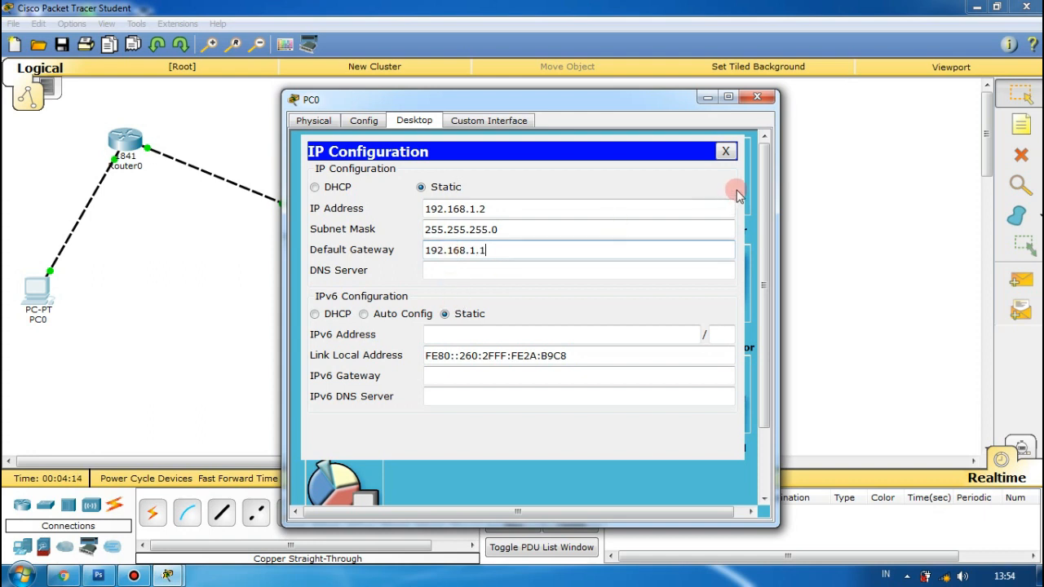
pyautogui.click(724, 152)
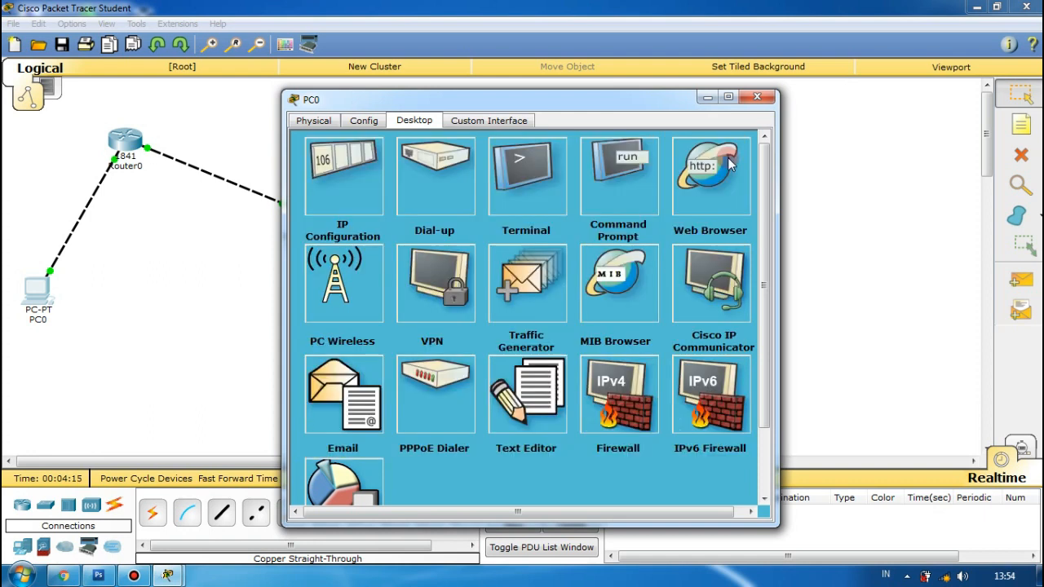
pyautogui.click(757, 96)
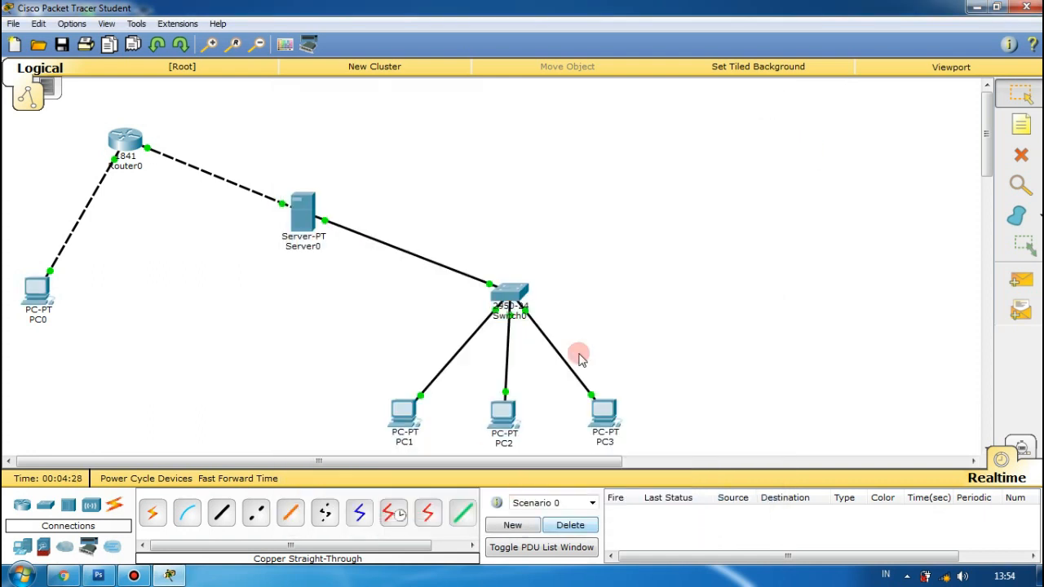
# - Send a simple PDU from PC0 to Router0 to test their connection
pyautogui.click(1021, 280)
pyautogui.click(62, 296)
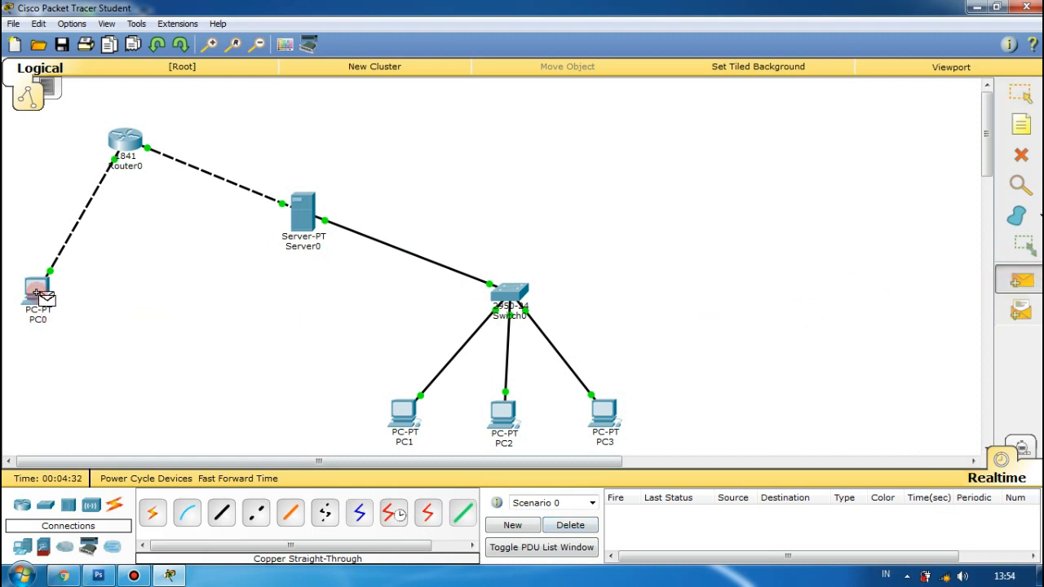
pyautogui.click(123, 139)
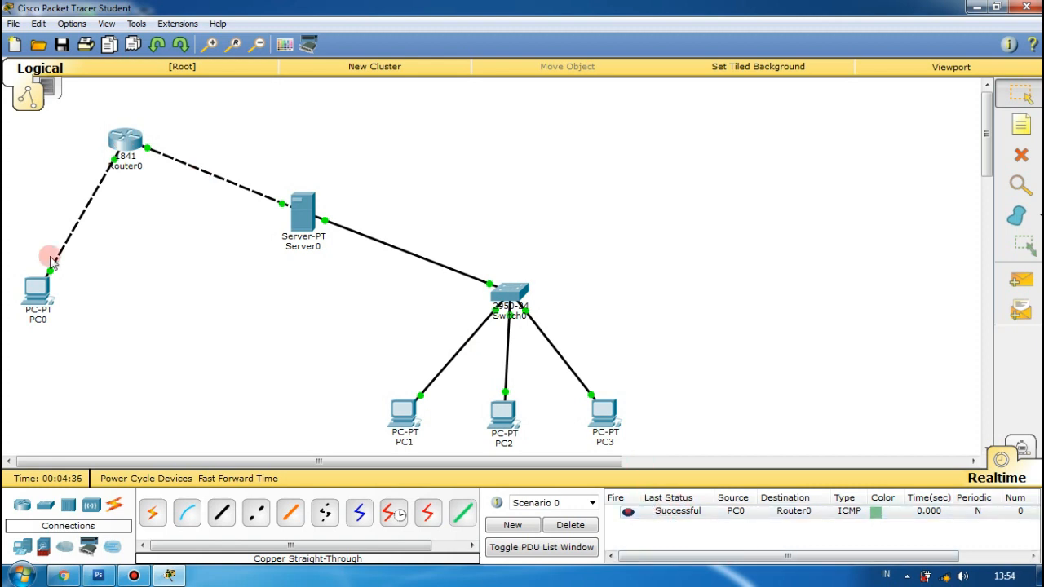
# - Configure Server0's FastEthernet0 interface with static IP 192.168.2.2, subnet mask 255.255.255.0 and default gateway 192.168.2.1
pyautogui.click(304, 220)
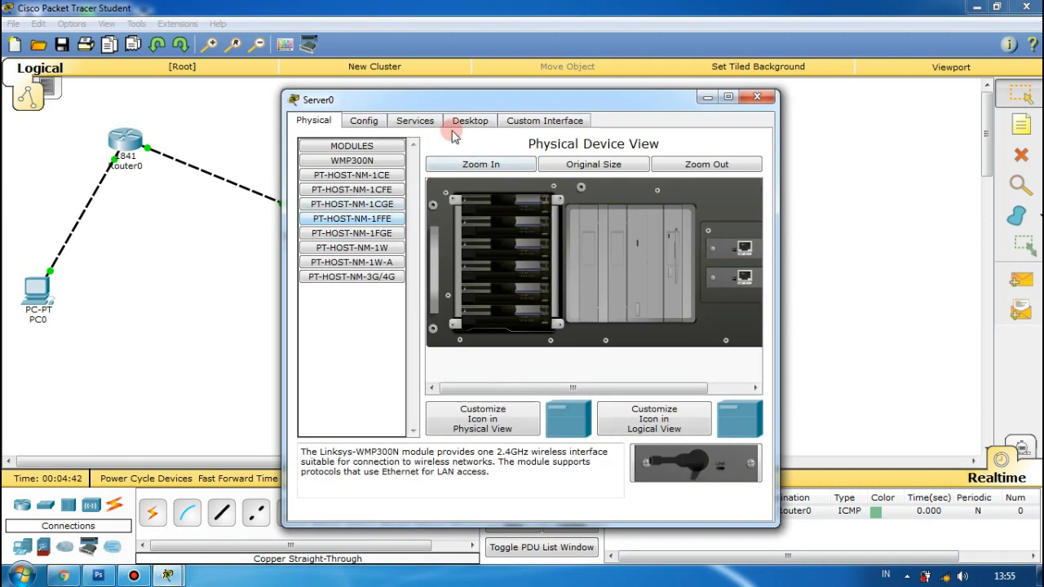
pyautogui.click(470, 122)
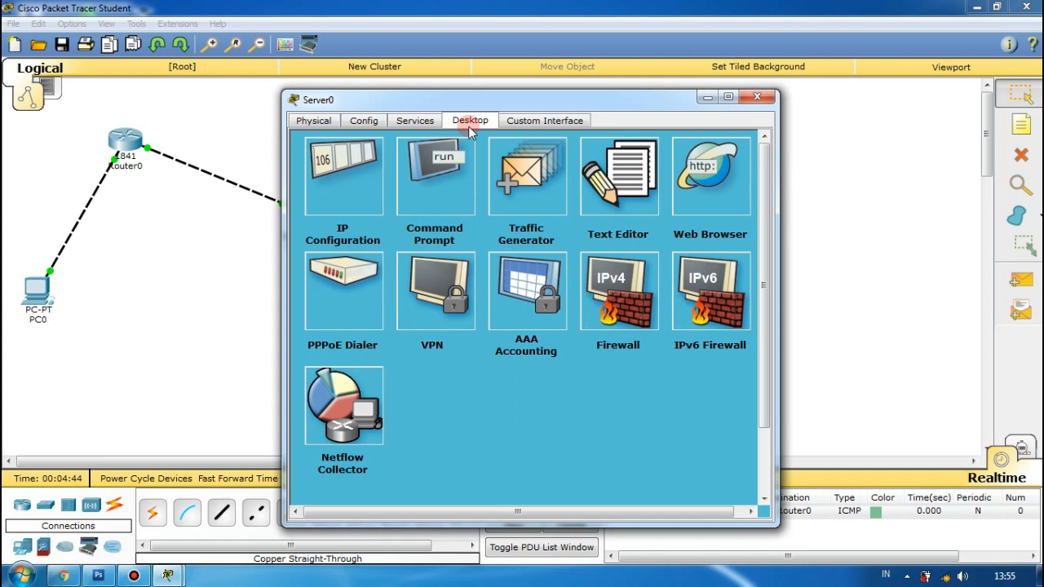
pyautogui.click(348, 184)
pyautogui.click(472, 189)
pyautogui.click(447, 242)
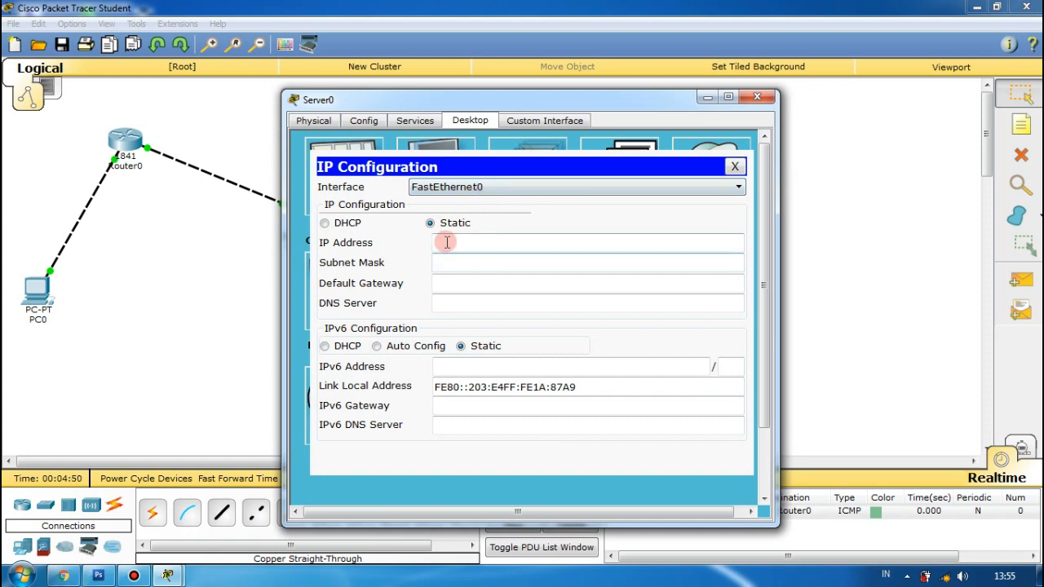
pyautogui.write('192')
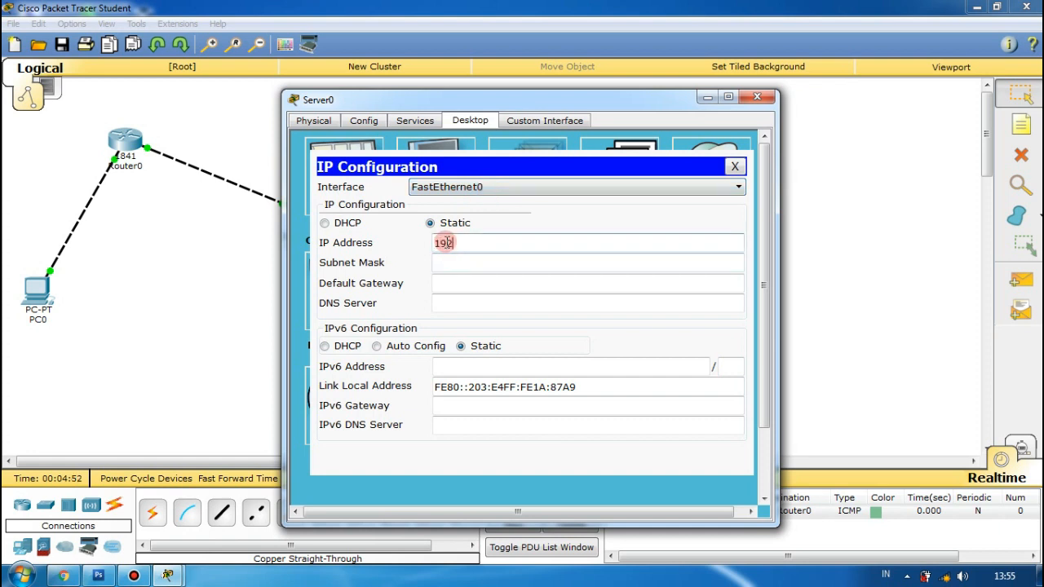
pyautogui.write('.168.2.2')
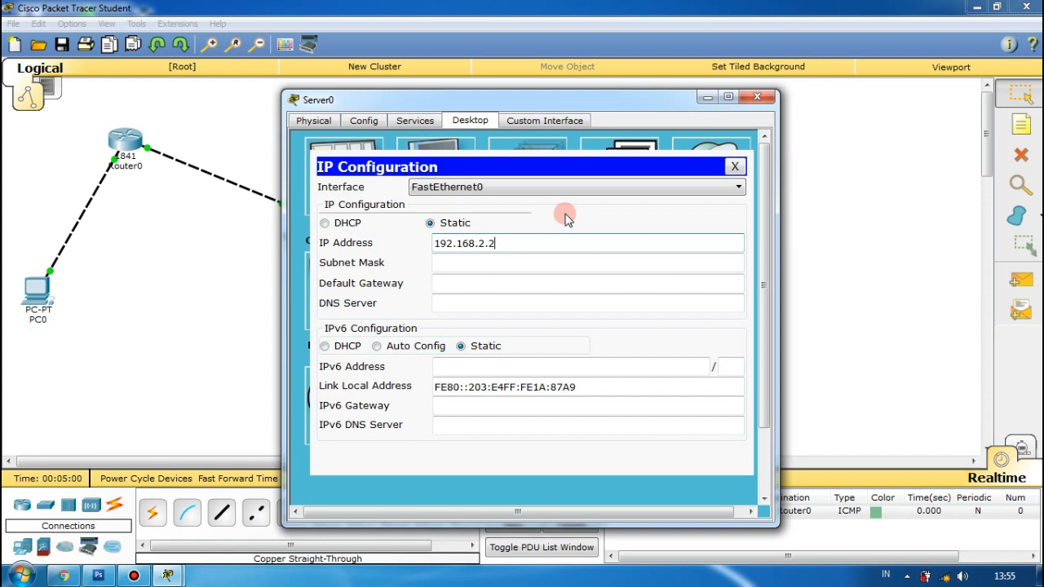
pyautogui.click(489, 262)
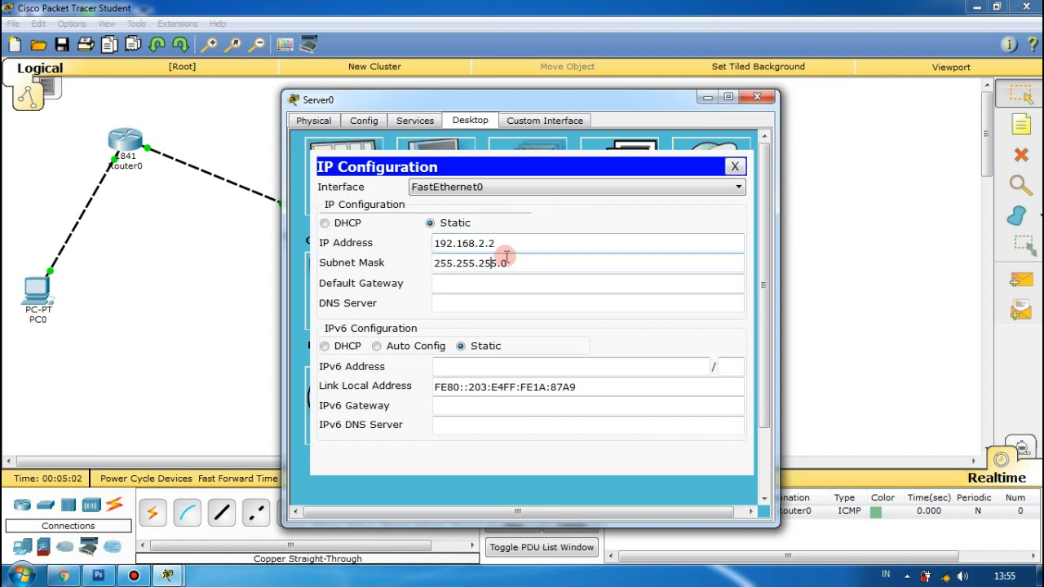
pyautogui.click(482, 283)
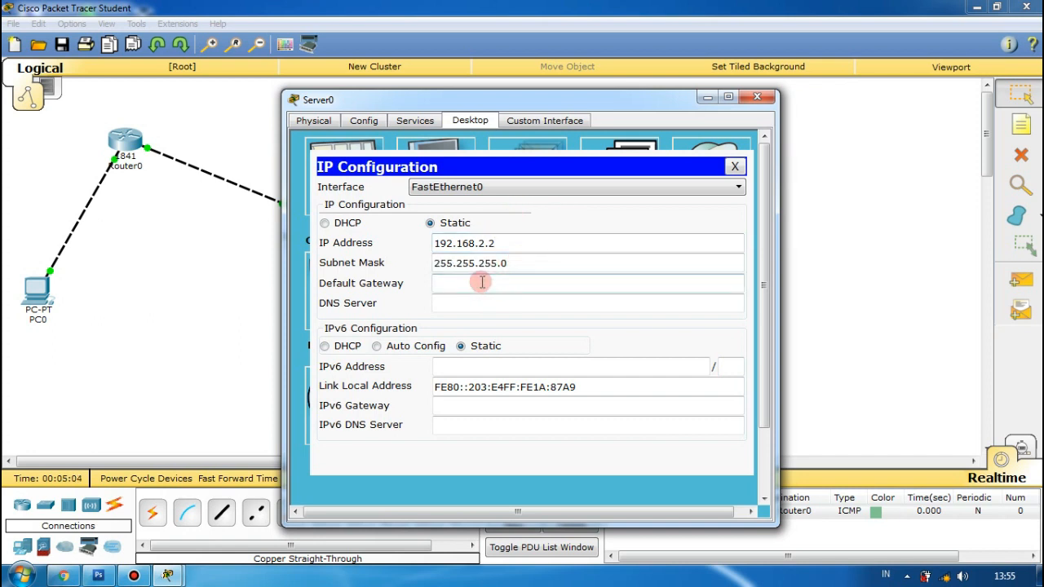
pyautogui.write('192.168.2.1')
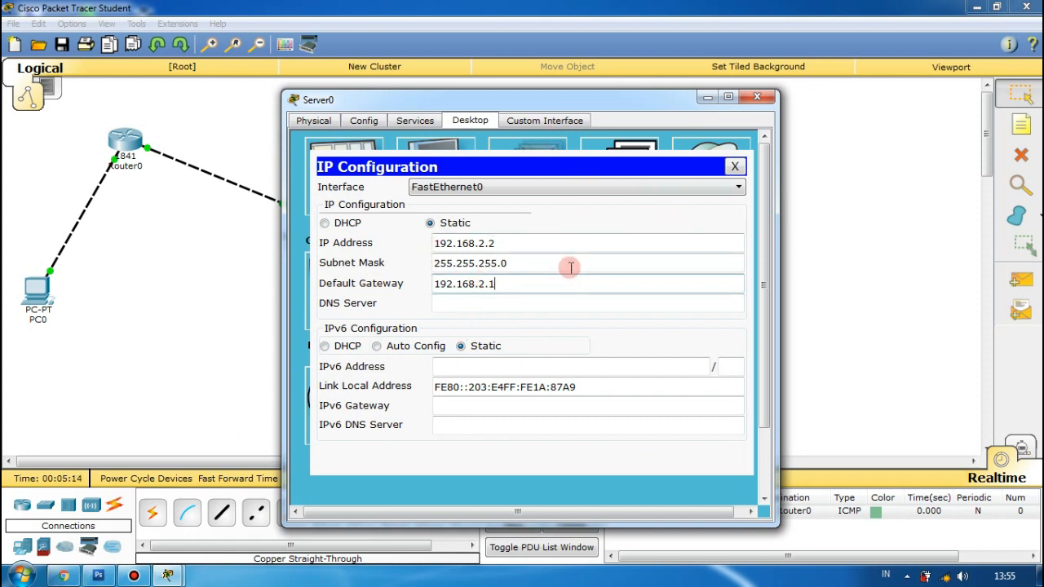
# - Give Server0's FastEthernet1 interface the IP address 192.168.3.1 with mask 255.255.255.0 and close the IP configuration
pyautogui.click(541, 190)
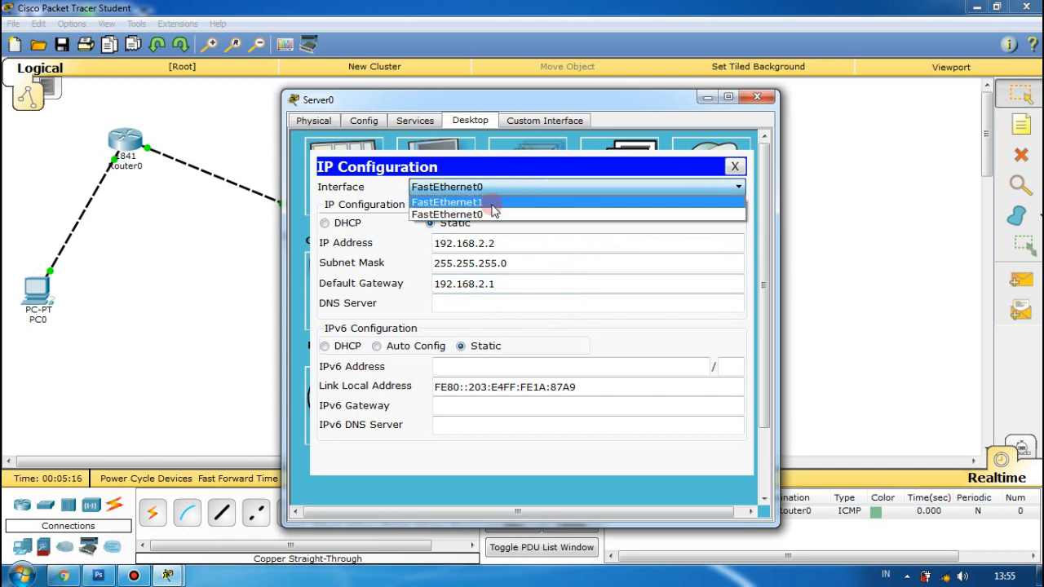
pyautogui.click(491, 208)
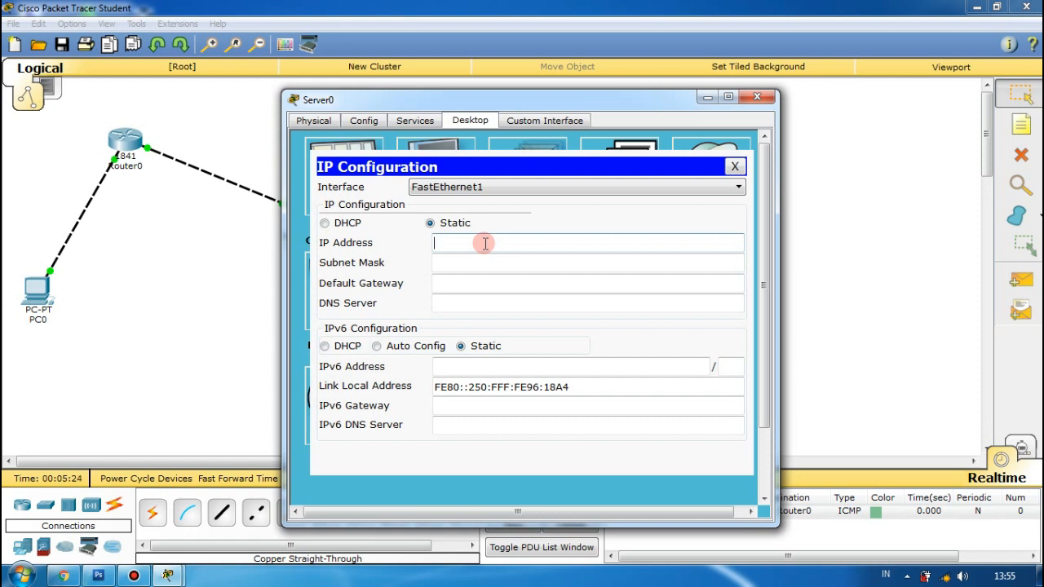
pyautogui.write('192.168.3.1')
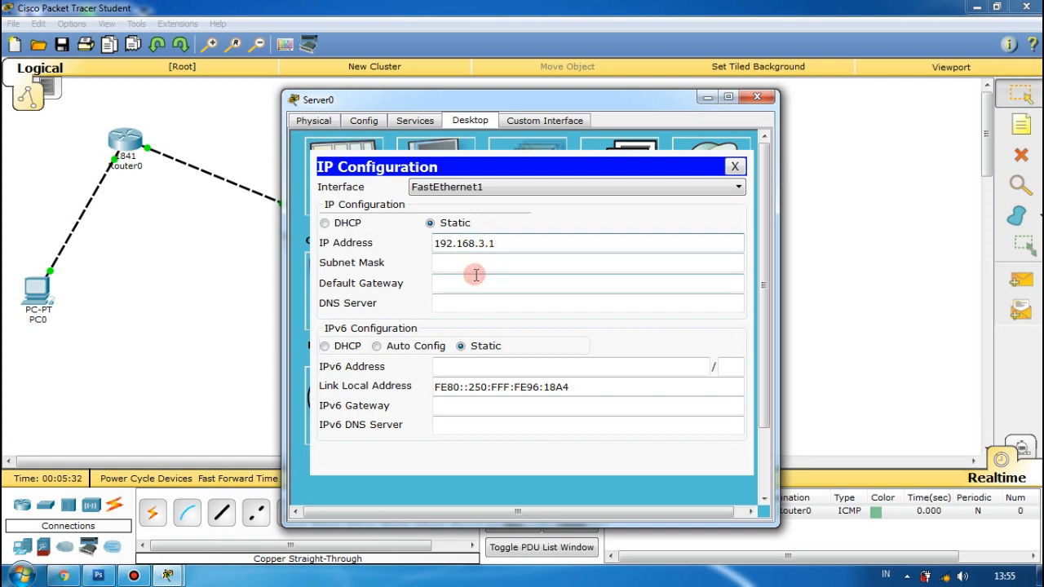
pyautogui.click(454, 265)
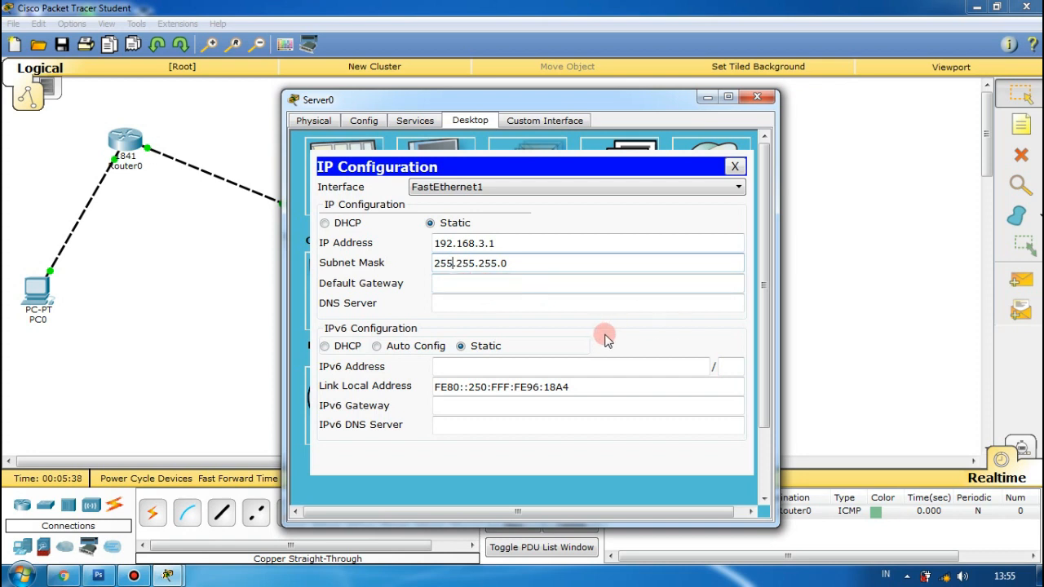
pyautogui.click(736, 168)
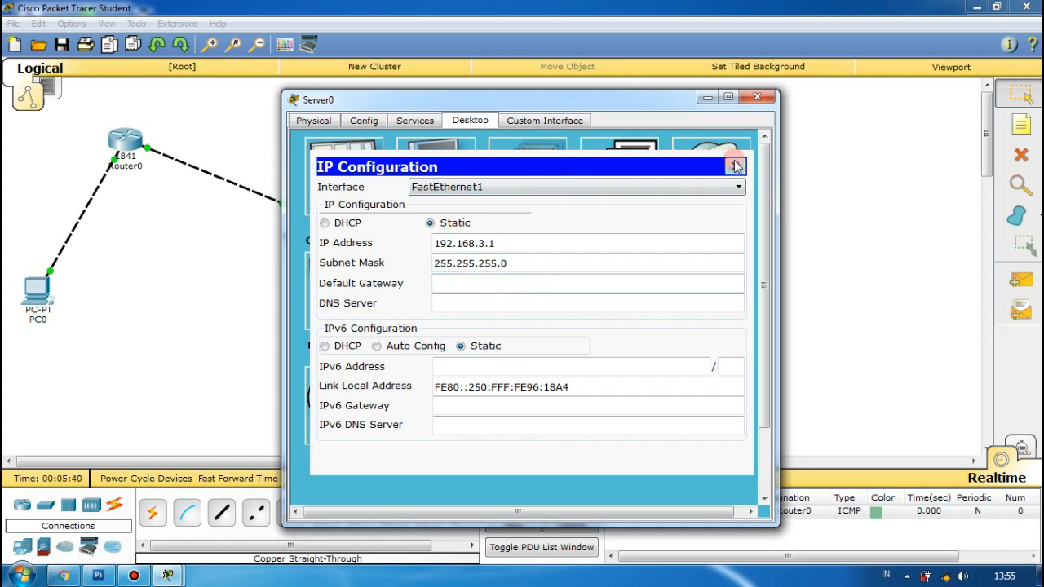
# - Turn on Server0's DHCP service for the FastEthernet1 interface
pyautogui.moveTo(628, 101); pyautogui.dragTo(890, 102)
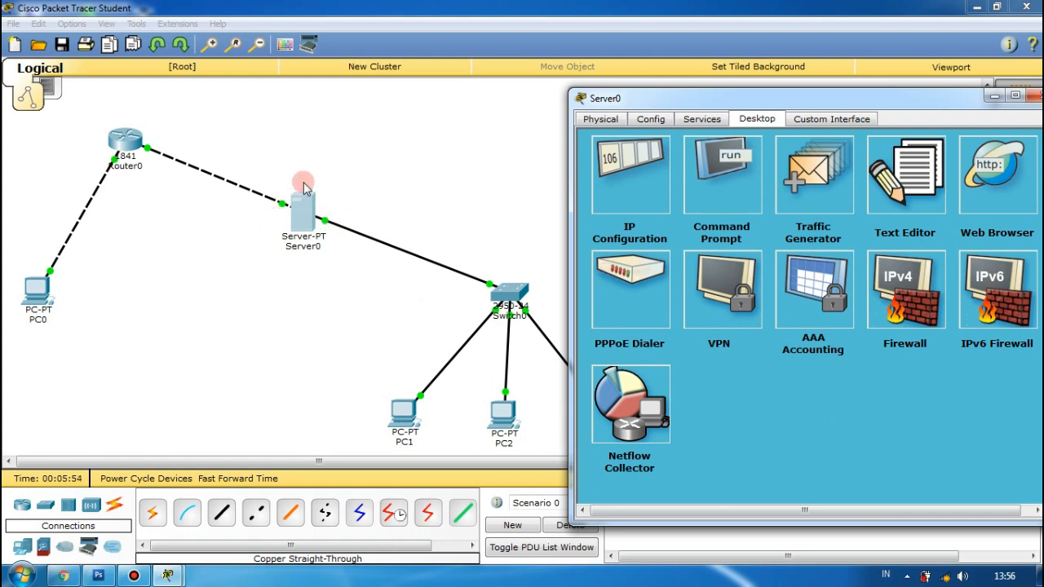
pyautogui.click(703, 120)
pyautogui.moveTo(763, 101); pyautogui.dragTo(554, 85)
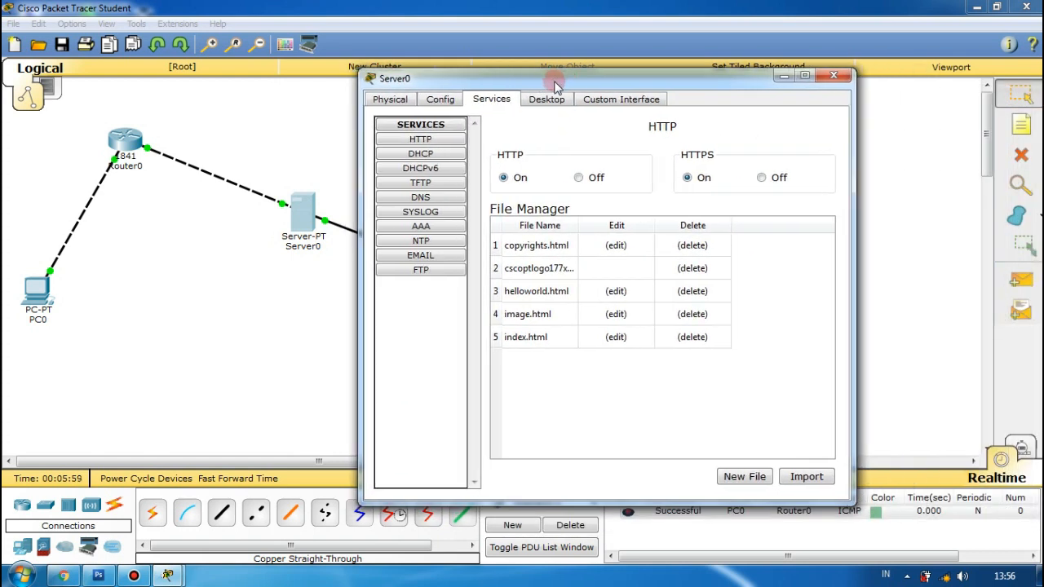
pyautogui.click(418, 157)
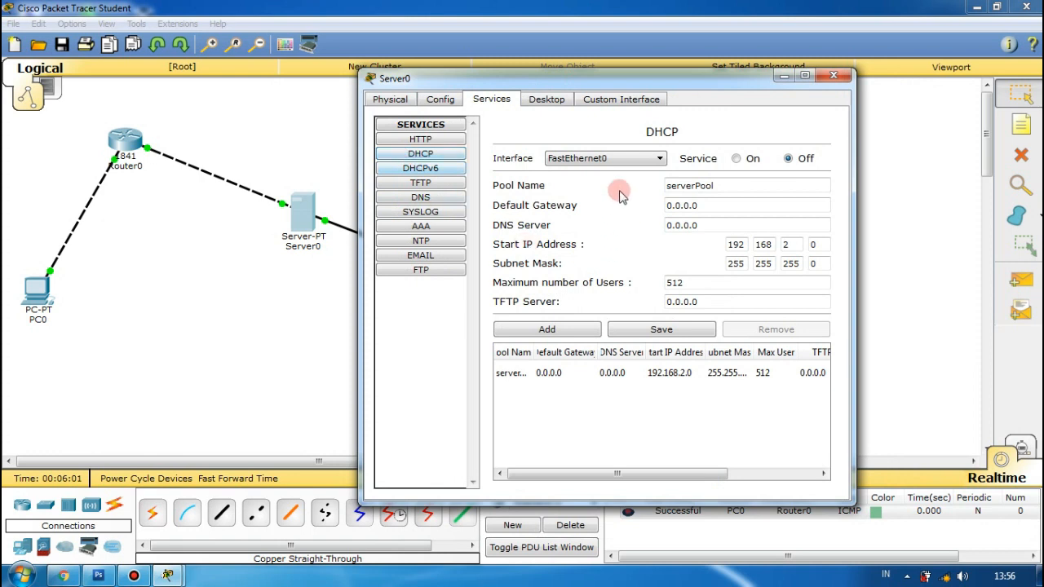
pyautogui.click(642, 163)
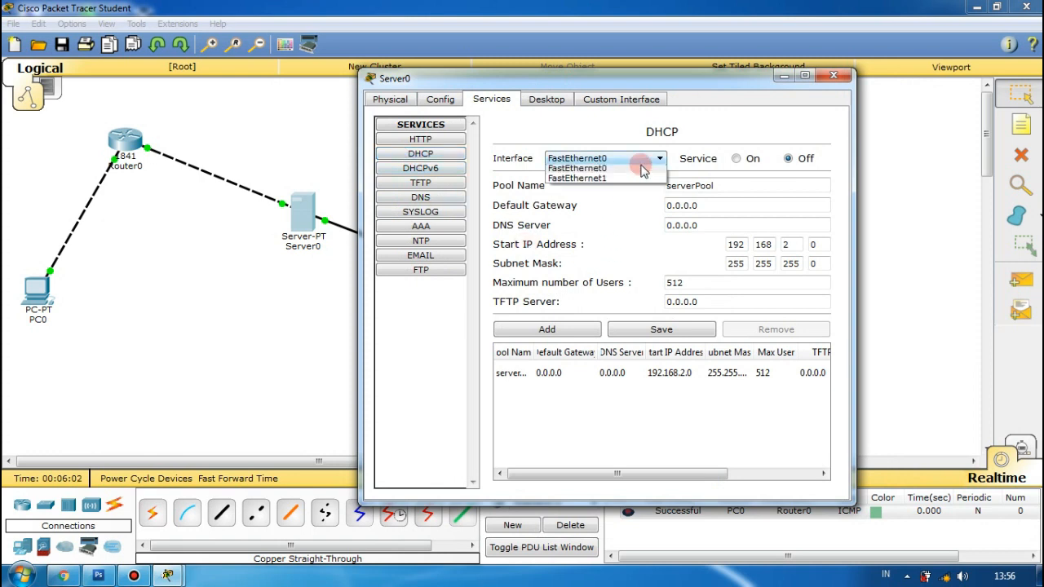
pyautogui.click(615, 183)
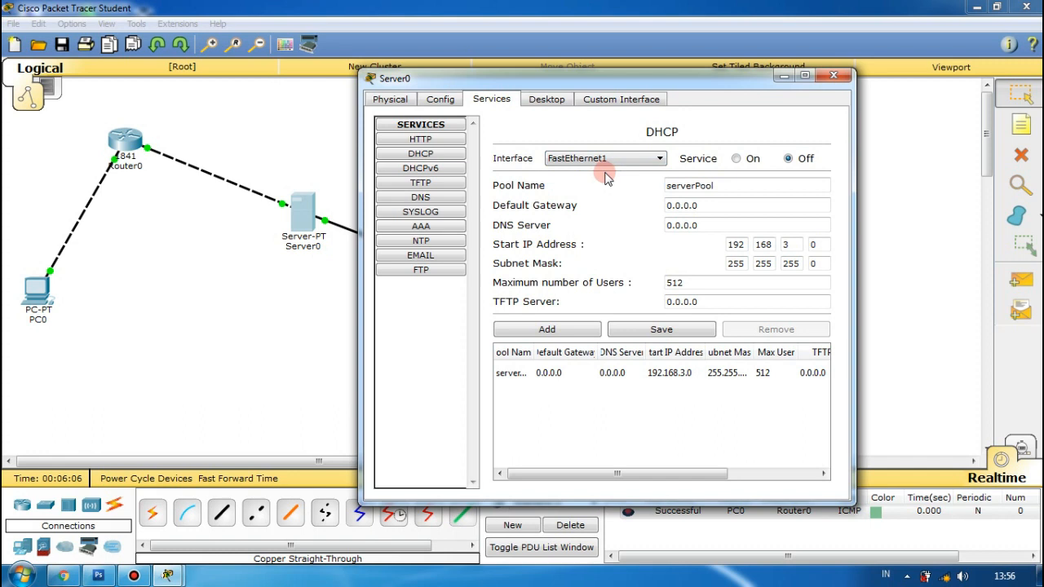
pyautogui.click(736, 158)
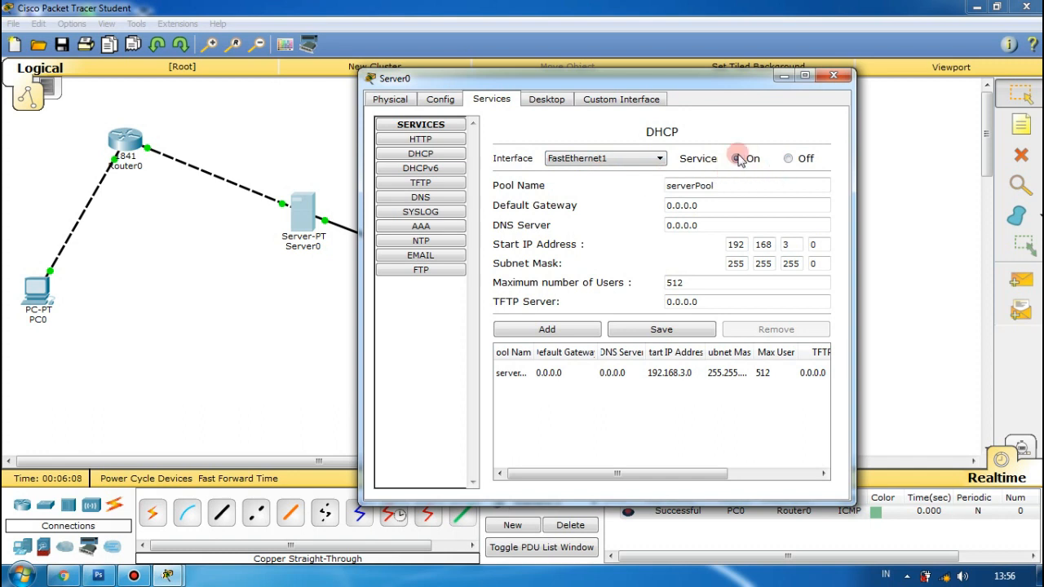
# - Set both the default gateway and the DNS server of the FastEthernet1 DHCP pool to 192.168.3.1
pyautogui.moveTo(724, 206); pyautogui.dragTo(631, 196)
pyautogui.write('192.168')
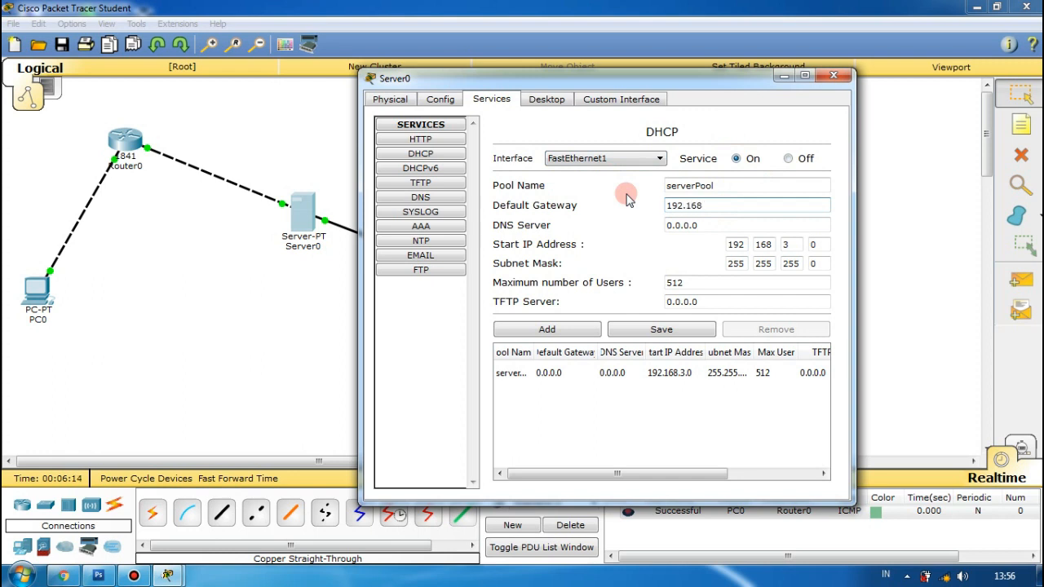
pyautogui.write('.3.1')
pyautogui.moveTo(699, 226); pyautogui.dragTo(659, 225)
pyautogui.write('192.1')
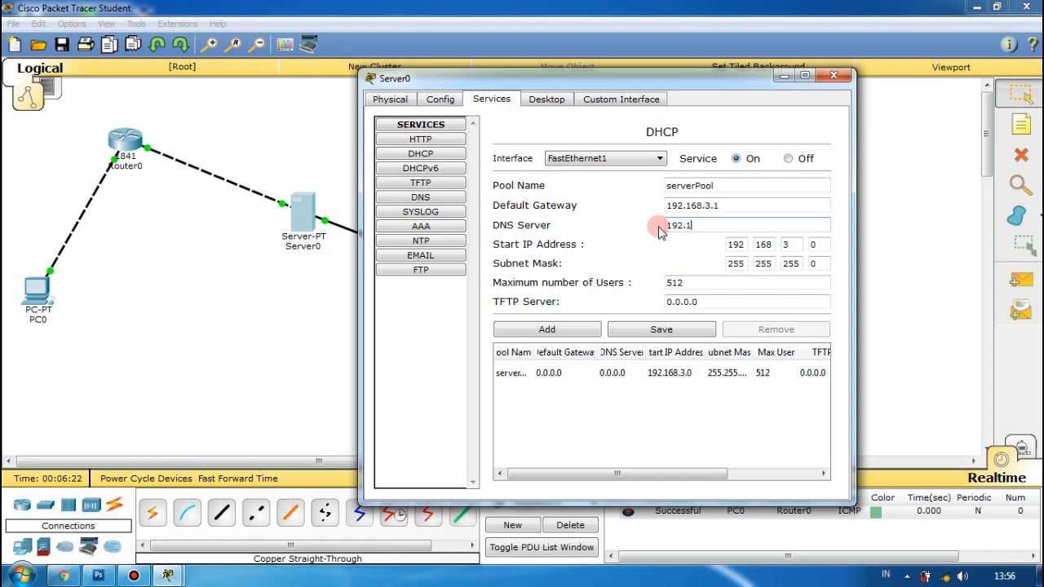
pyautogui.write('68.3.1')
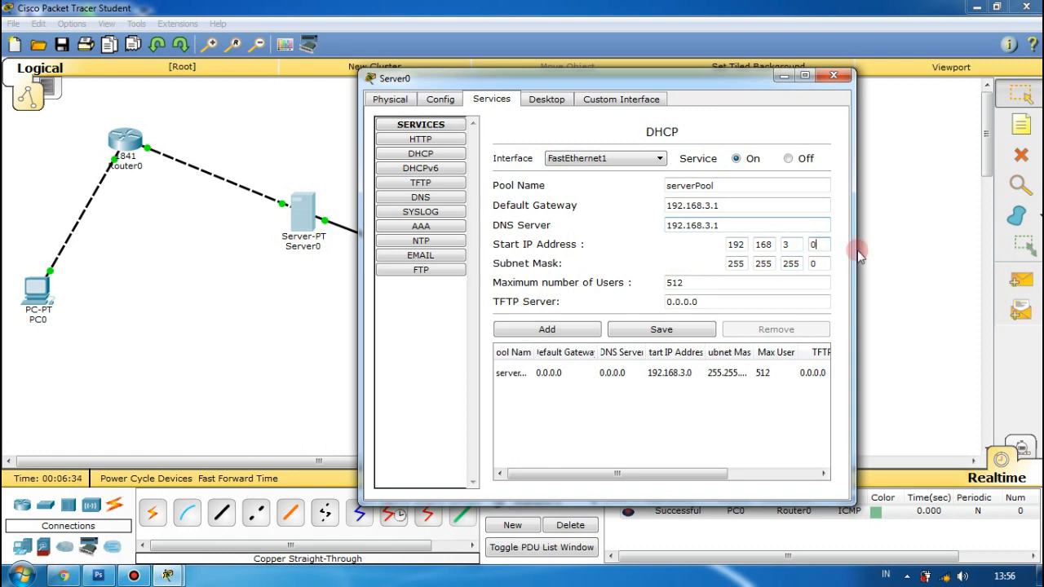
# - Set the DHCP pool's start address to 192.168.3.5 with a maximum of 3 users, then save it and close Server0
pyautogui.click(827, 237)
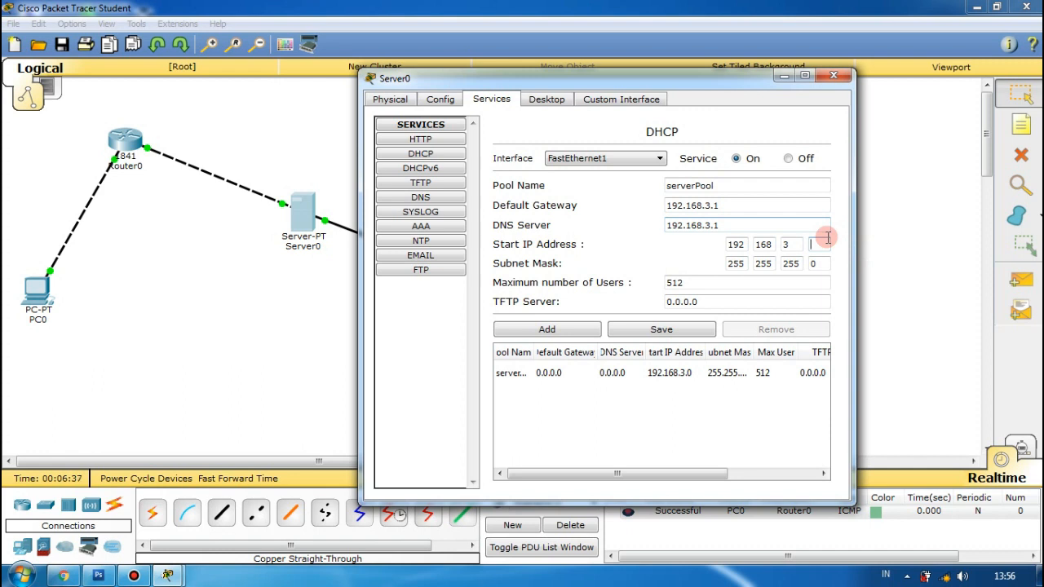
pyautogui.write('5')
pyautogui.click(700, 286)
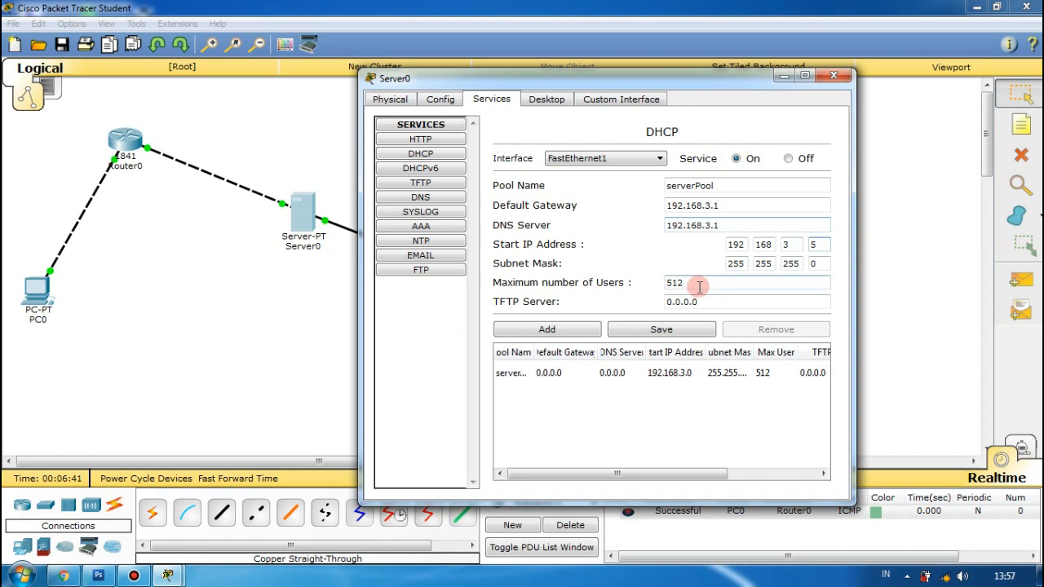
pyautogui.moveTo(699, 287); pyautogui.dragTo(645, 277)
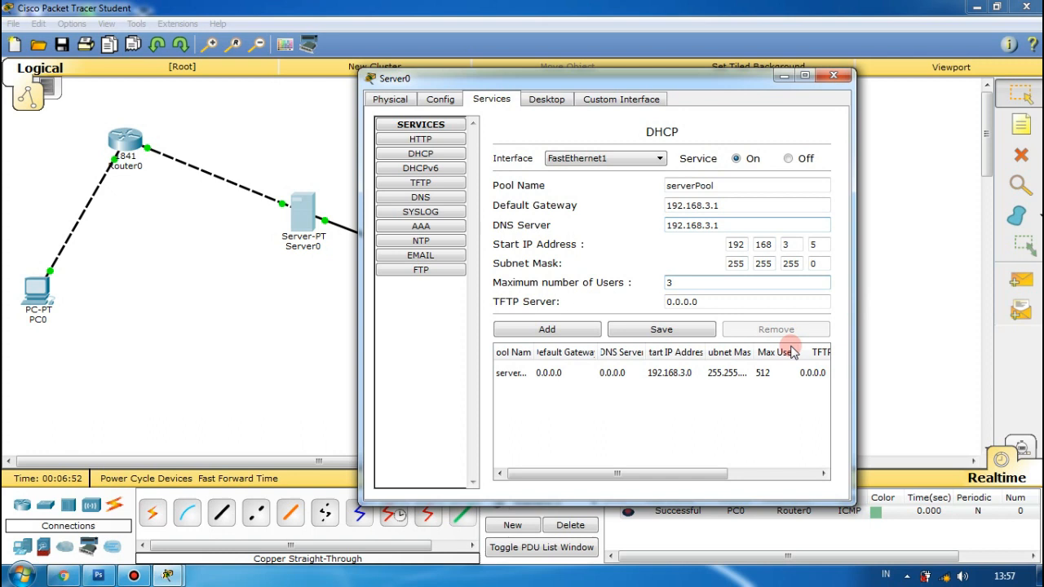
pyautogui.click(666, 331)
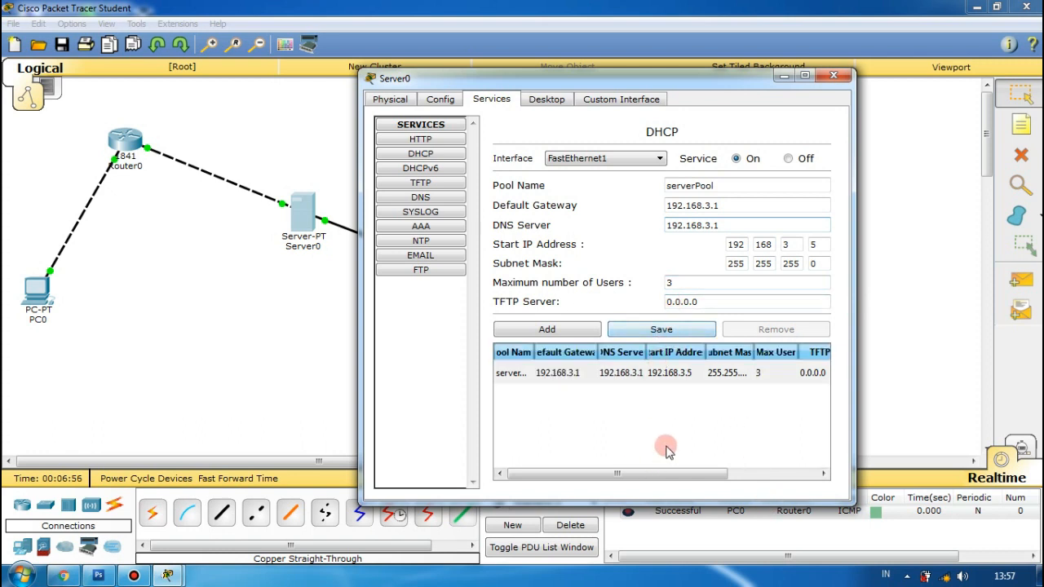
pyautogui.click(834, 74)
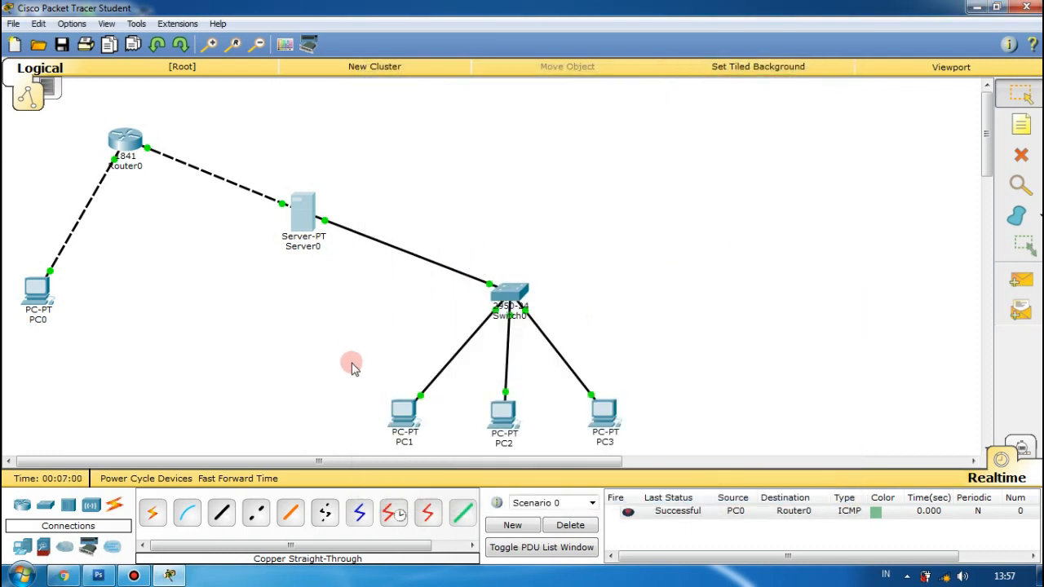
# - Switch PC1's IP configuration to DHCP and close its configuration window
pyautogui.click(403, 414)
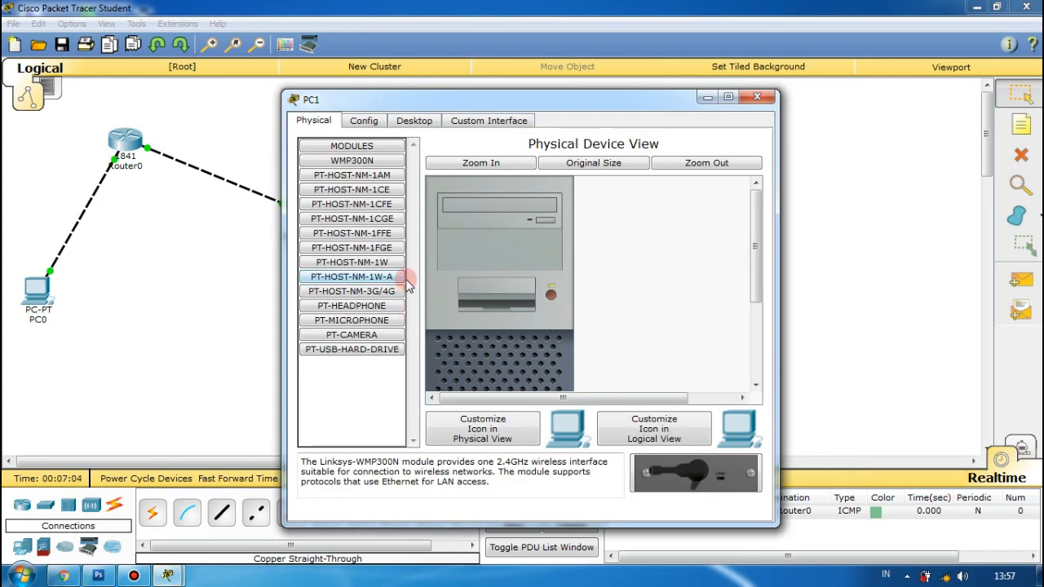
pyautogui.click(435, 120)
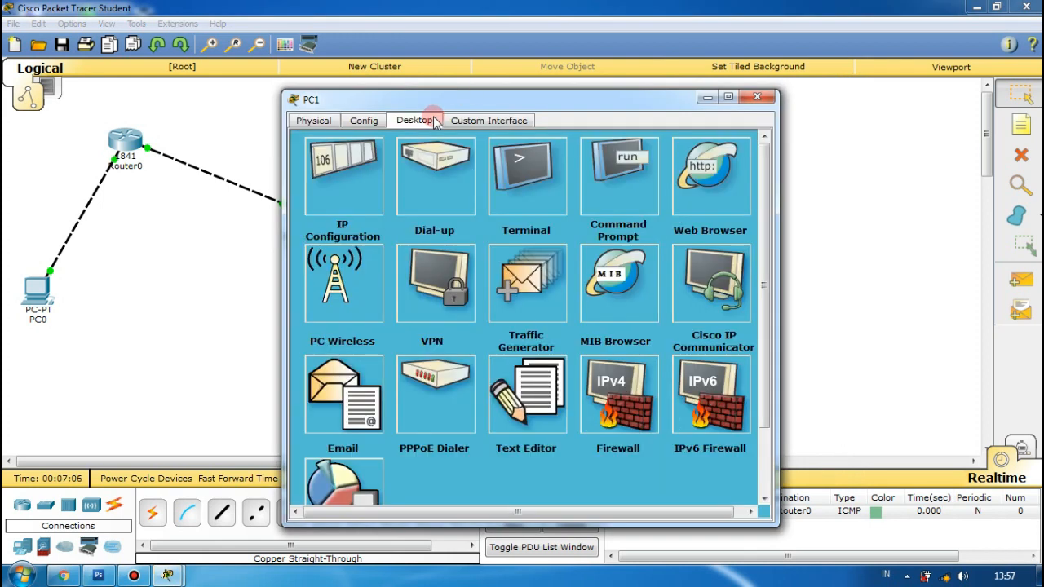
pyautogui.click(340, 186)
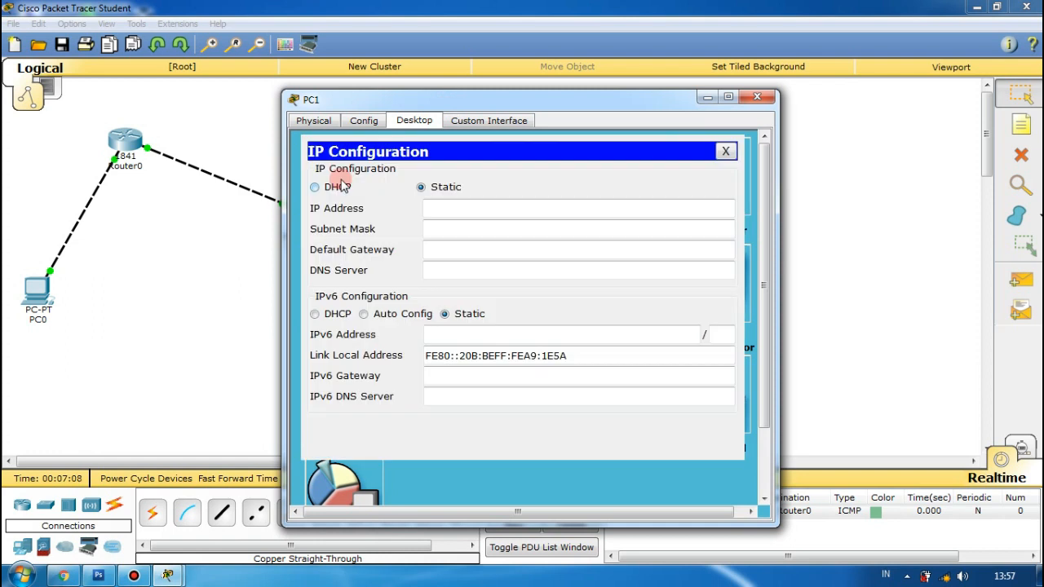
pyautogui.click(316, 188)
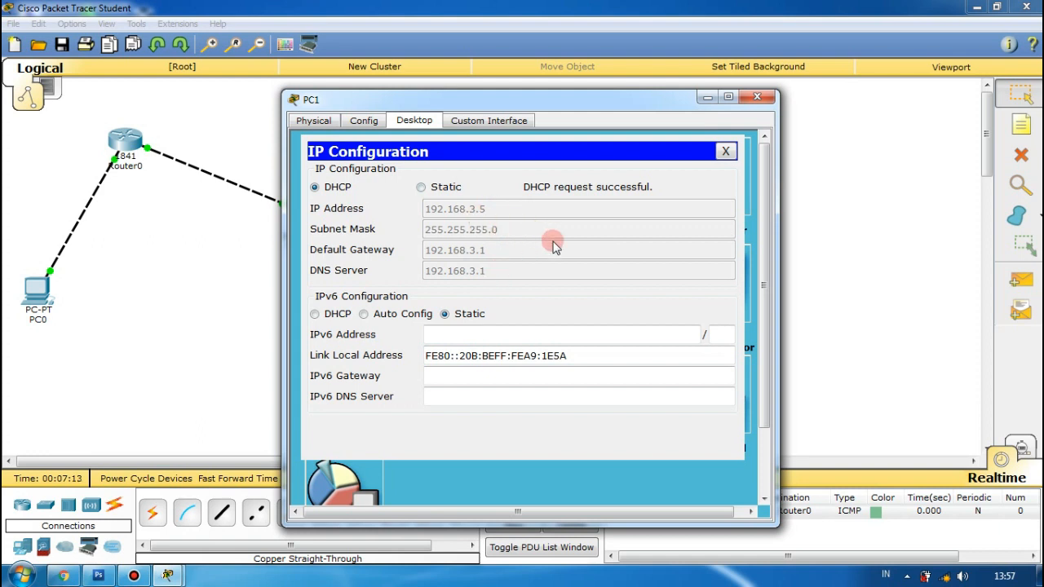
pyautogui.click(725, 151)
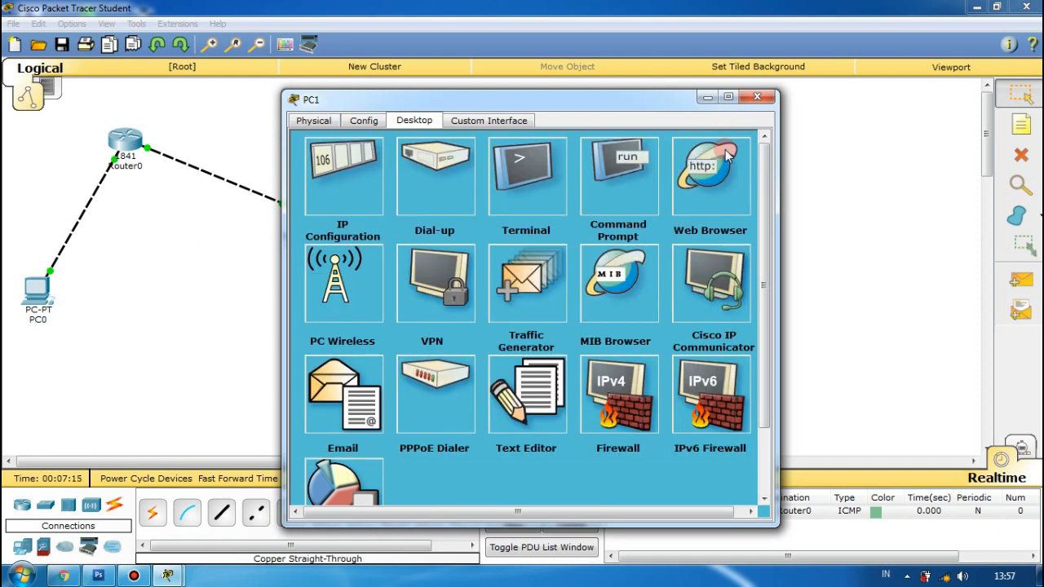
pyautogui.click(757, 98)
# - Switch PC2's IP configuration to DHCP and close its configuration window
pyautogui.click(501, 414)
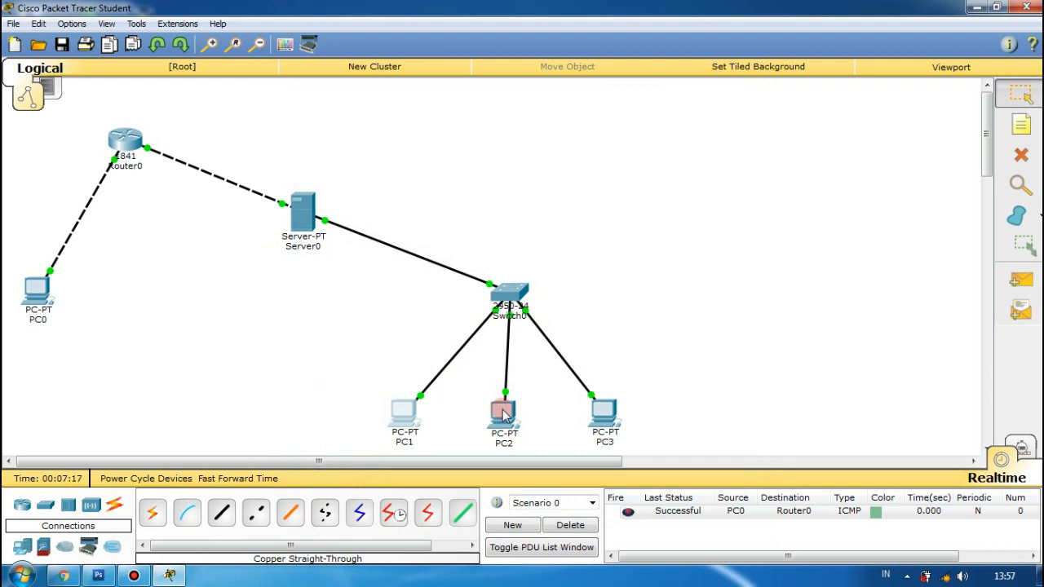
pyautogui.click(414, 121)
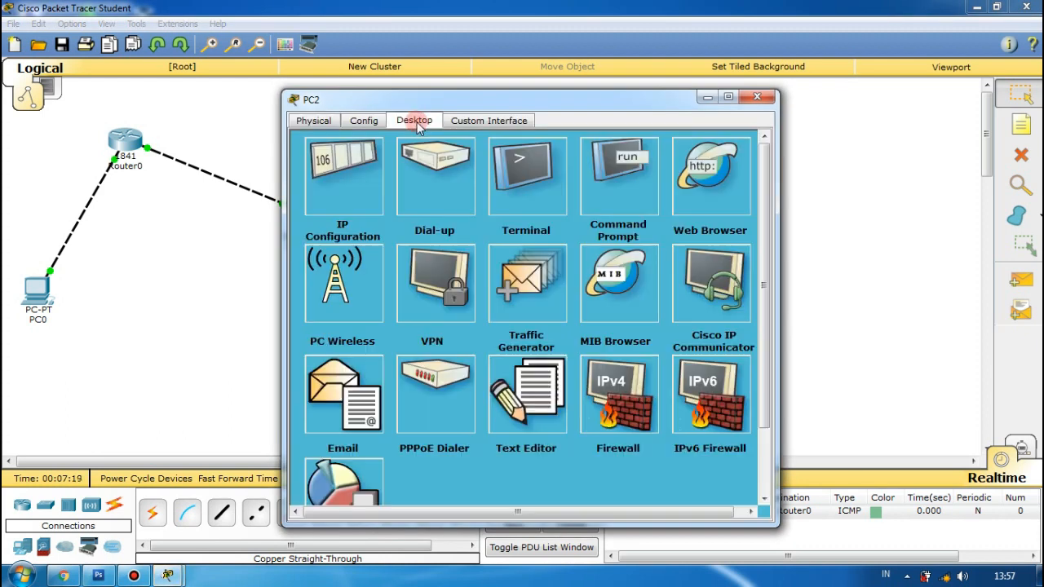
pyautogui.click(344, 181)
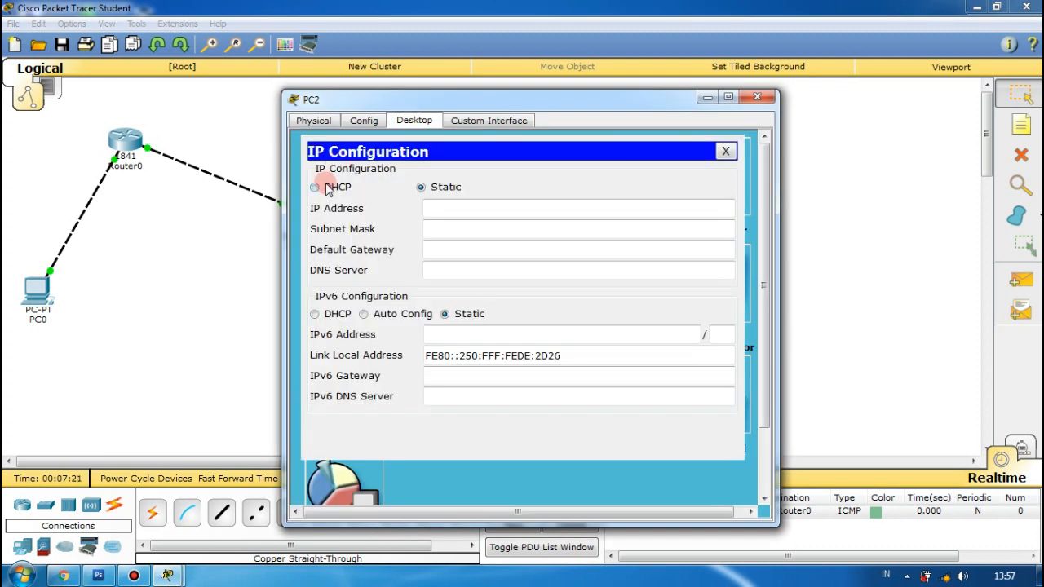
pyautogui.click(327, 187)
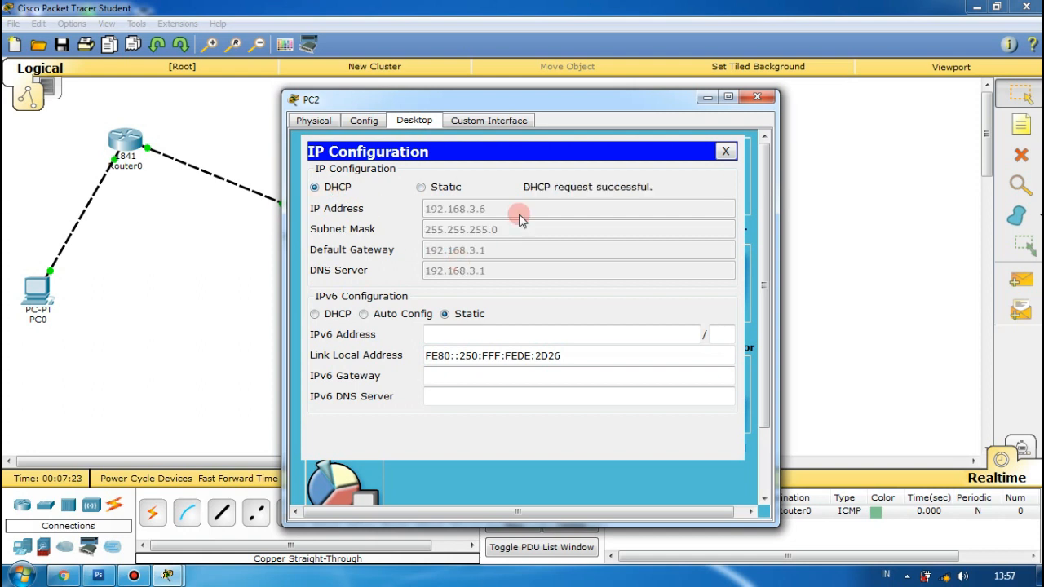
pyautogui.click(725, 151)
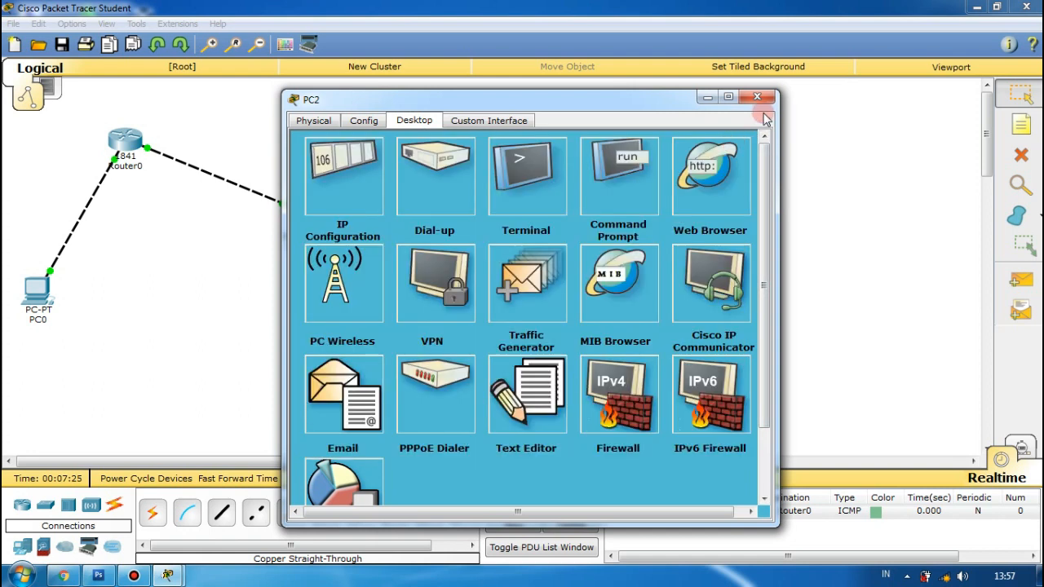
pyautogui.click(758, 98)
# - Switch PC3's IP configuration to DHCP and close its configuration window
pyautogui.click(601, 420)
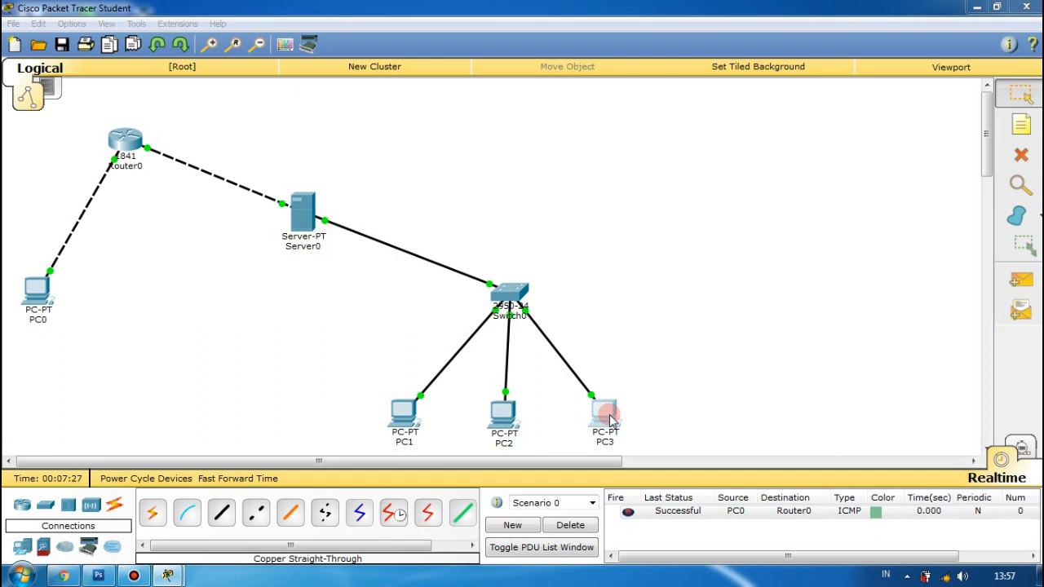
pyautogui.click(400, 123)
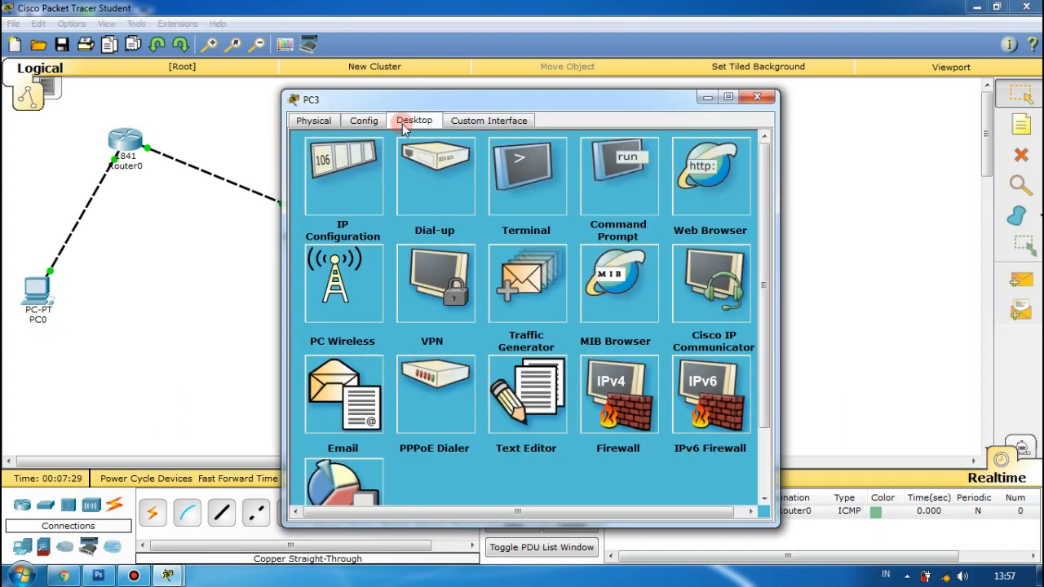
pyautogui.click(326, 188)
pyautogui.click(336, 187)
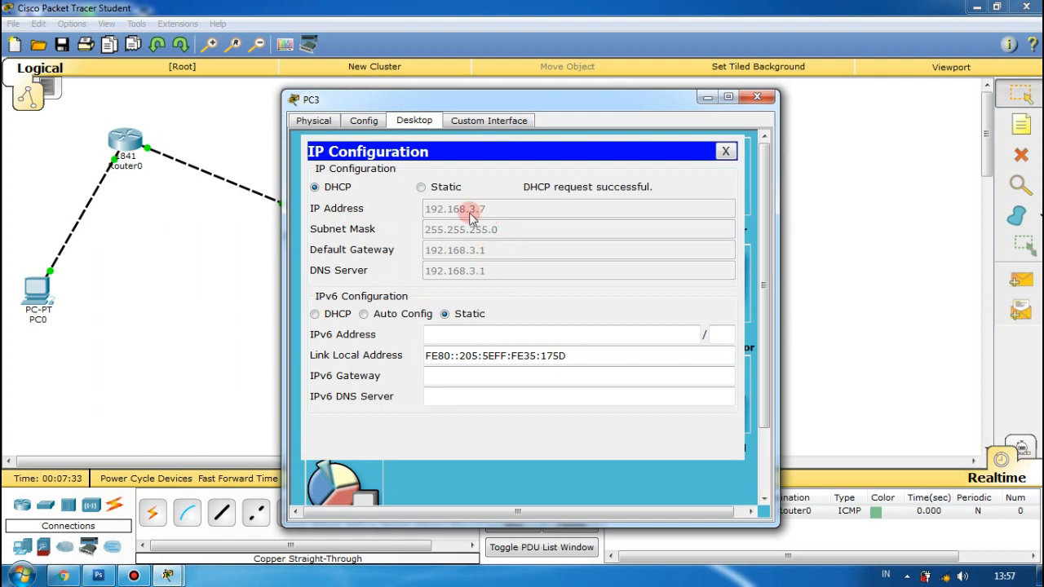
pyautogui.click(725, 152)
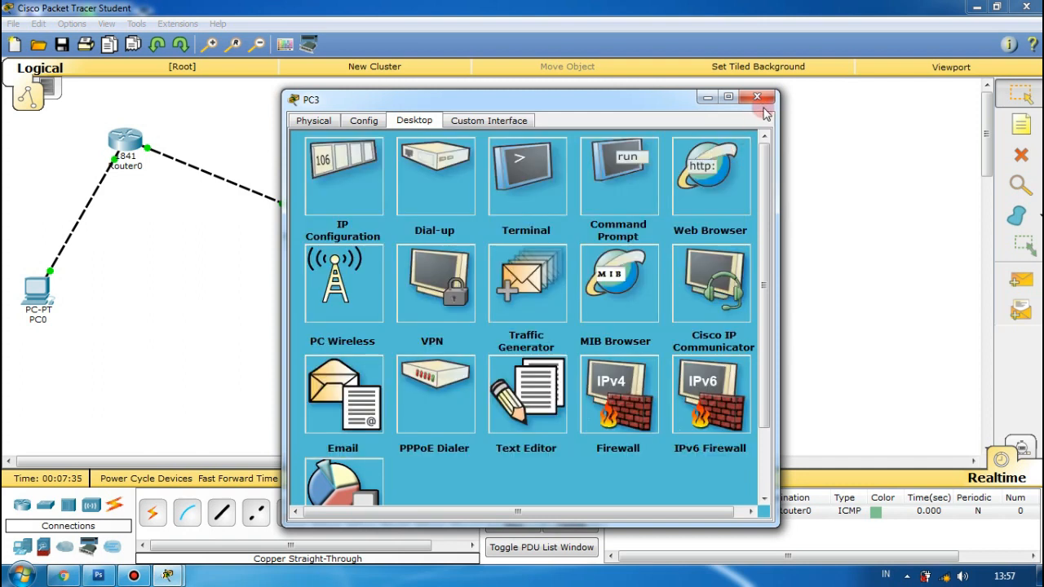
pyautogui.click(756, 97)
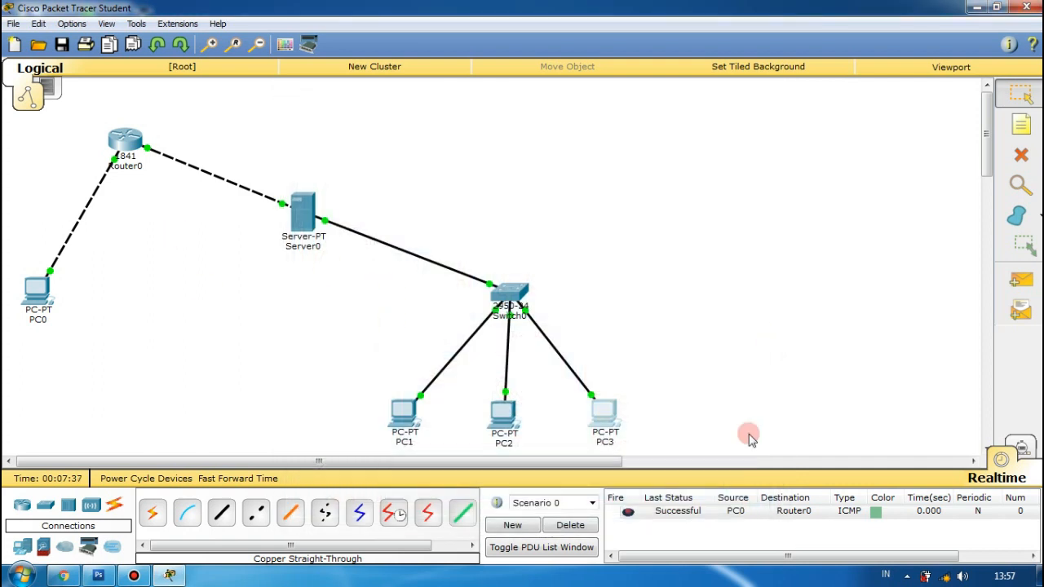
# - Test the switch's PCs with simple PDUs from PC1 to PC2, PC2 to PC3 and PC3 to PC1, and clear the scenario's PDU list
pyautogui.click(1035, 292)
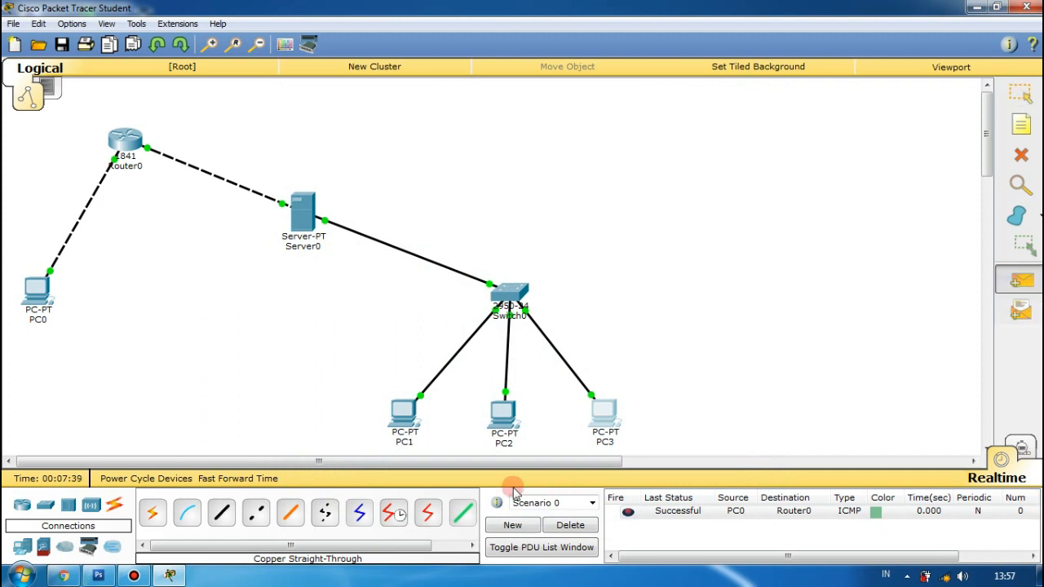
pyautogui.click(417, 418)
pyautogui.click(501, 416)
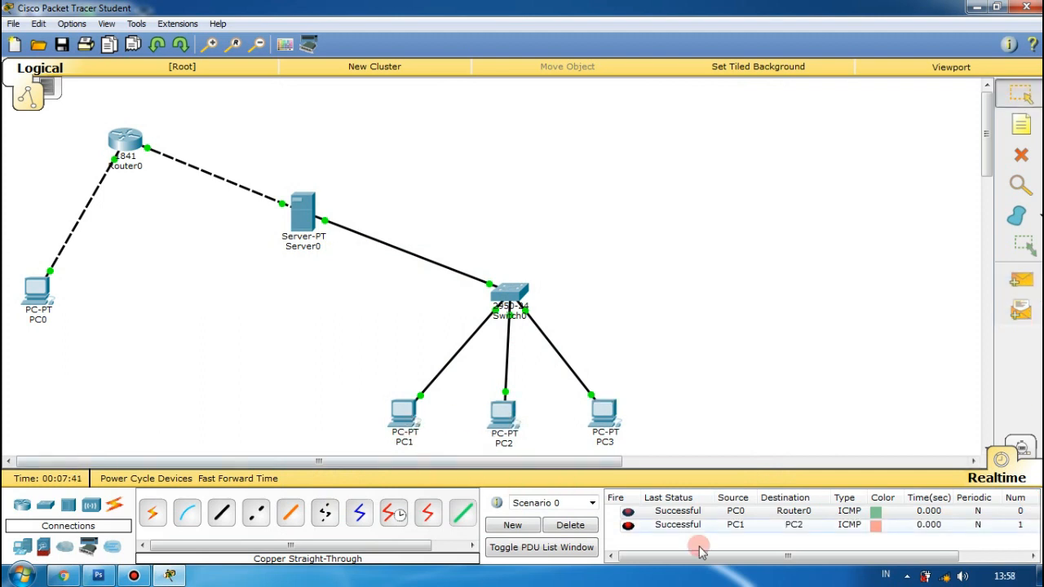
pyautogui.click(1019, 279)
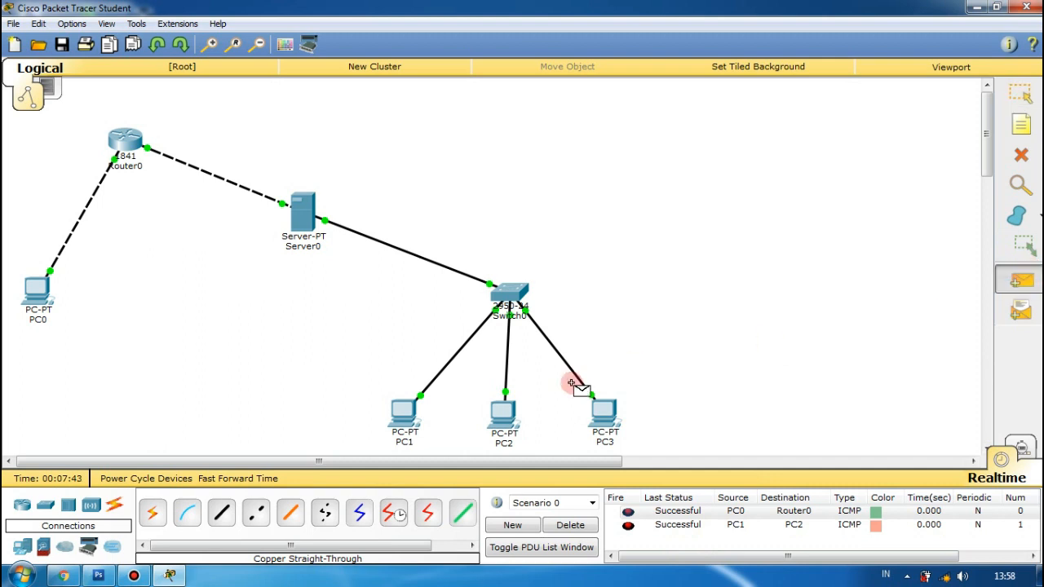
pyautogui.click(504, 416)
pyautogui.click(604, 415)
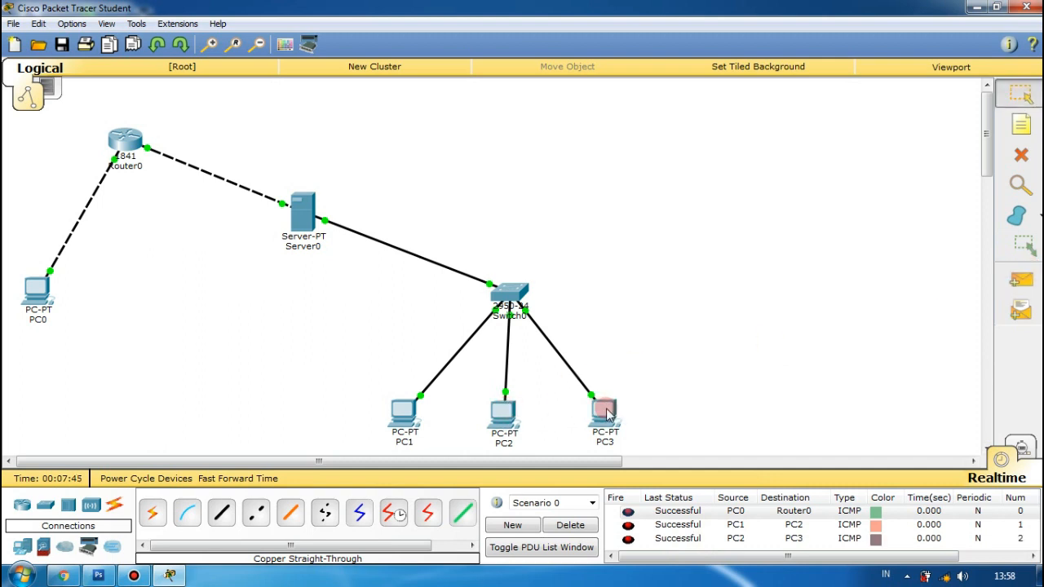
pyautogui.click(1019, 281)
pyautogui.click(609, 418)
pyautogui.click(402, 414)
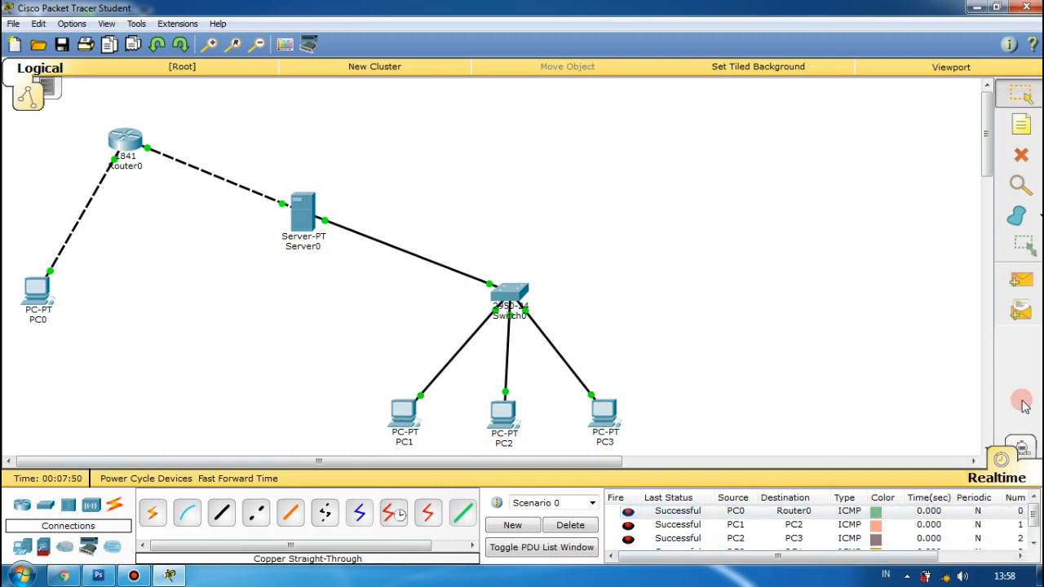
pyautogui.click(570, 525)
# - Test connectivity with simple PDUs from Server0 to PC1, PC2 and PC3, and clear the PDU list
pyautogui.click(1025, 282)
pyautogui.click(304, 213)
pyautogui.click(400, 407)
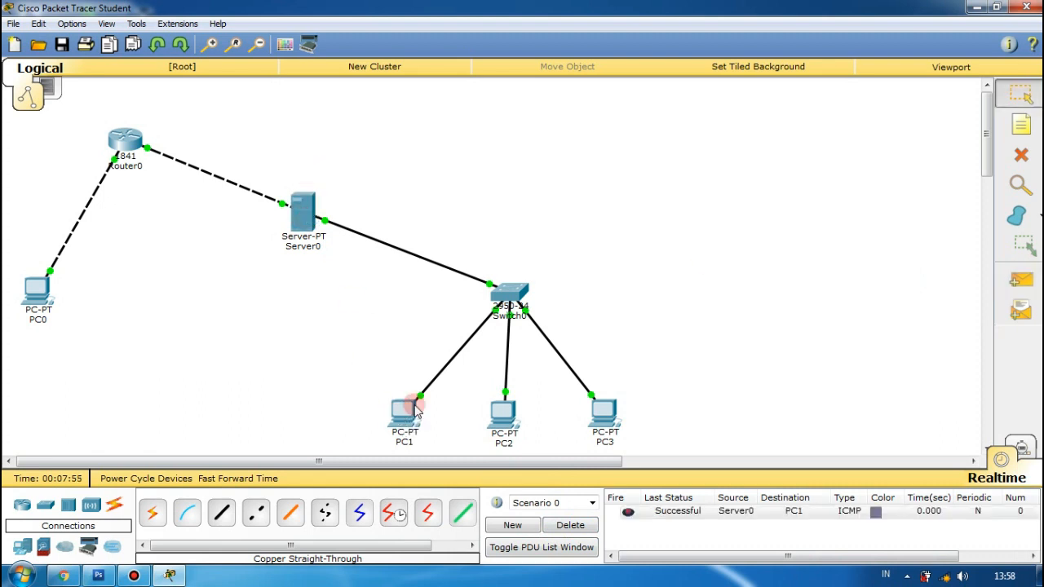
pyautogui.click(1021, 281)
pyautogui.click(314, 216)
pyautogui.click(505, 416)
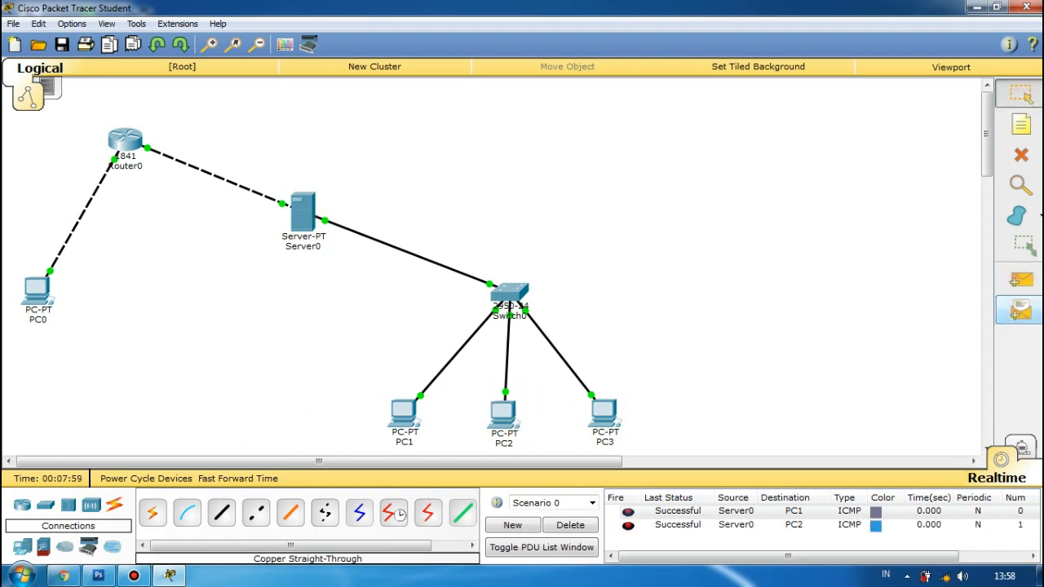
pyautogui.click(1021, 281)
pyautogui.click(302, 219)
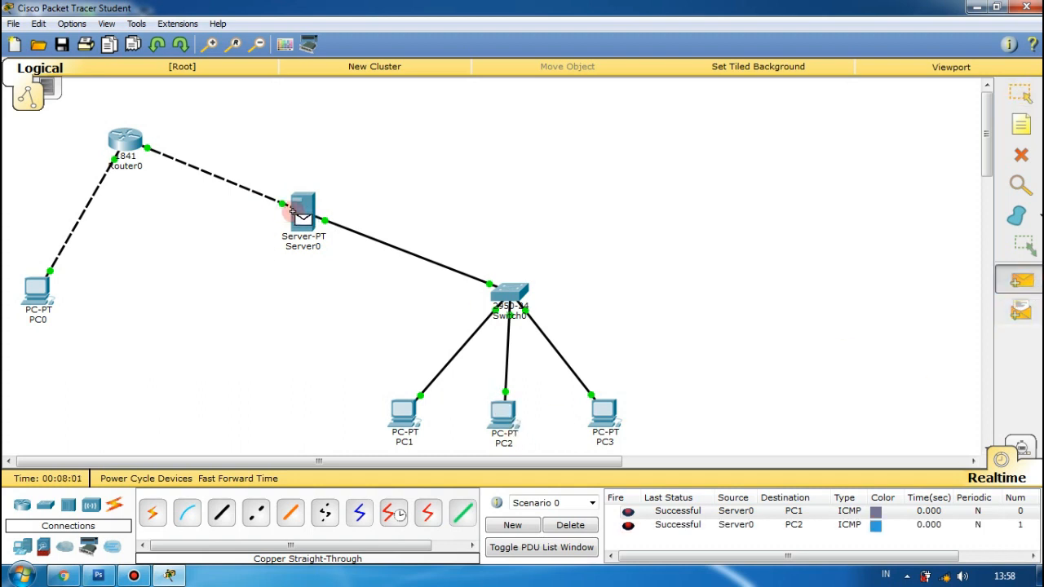
pyautogui.click(605, 414)
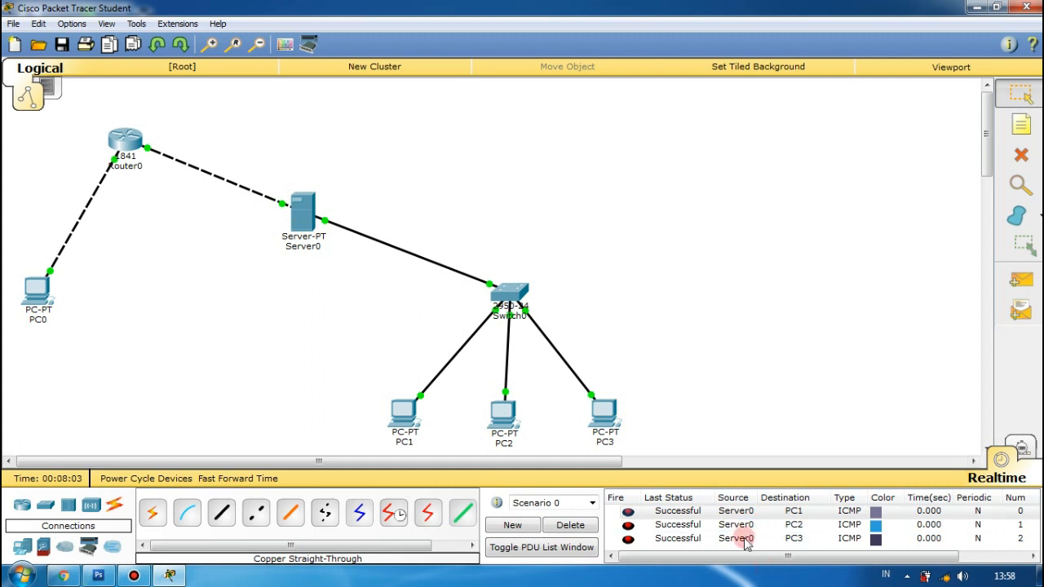
pyautogui.click(574, 527)
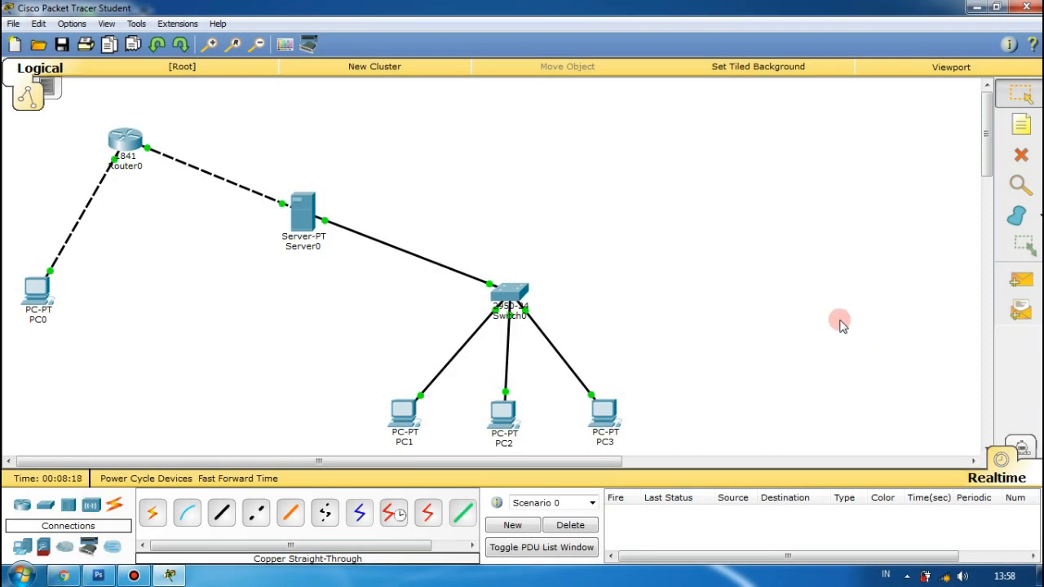
# - Turn on Server0's DNS service, add an A record mapping lkpsyifaulqolbi.net to 192.168.3.1, and close the server window
pyautogui.click(299, 218)
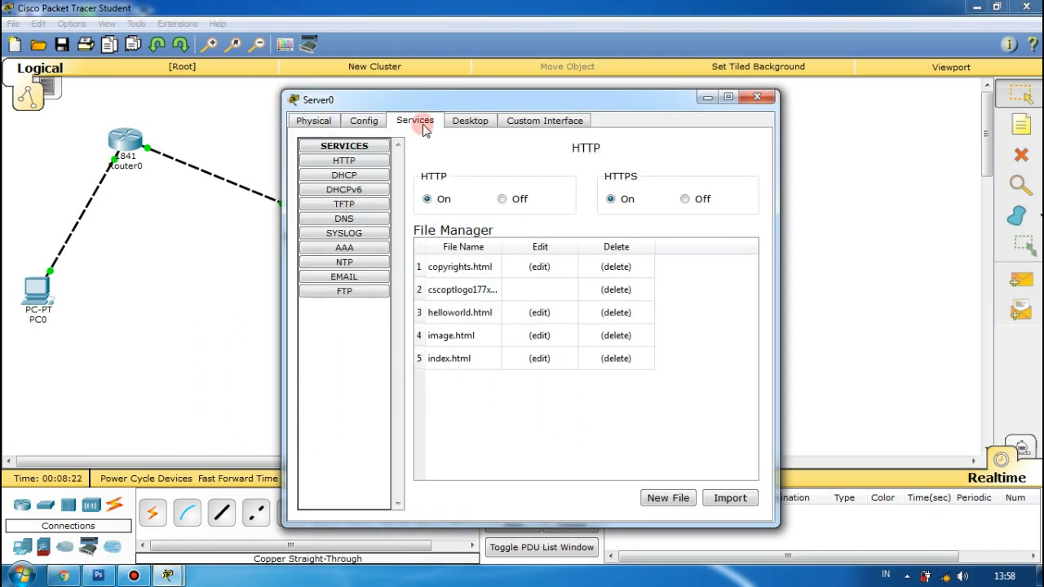
pyautogui.click(344, 218)
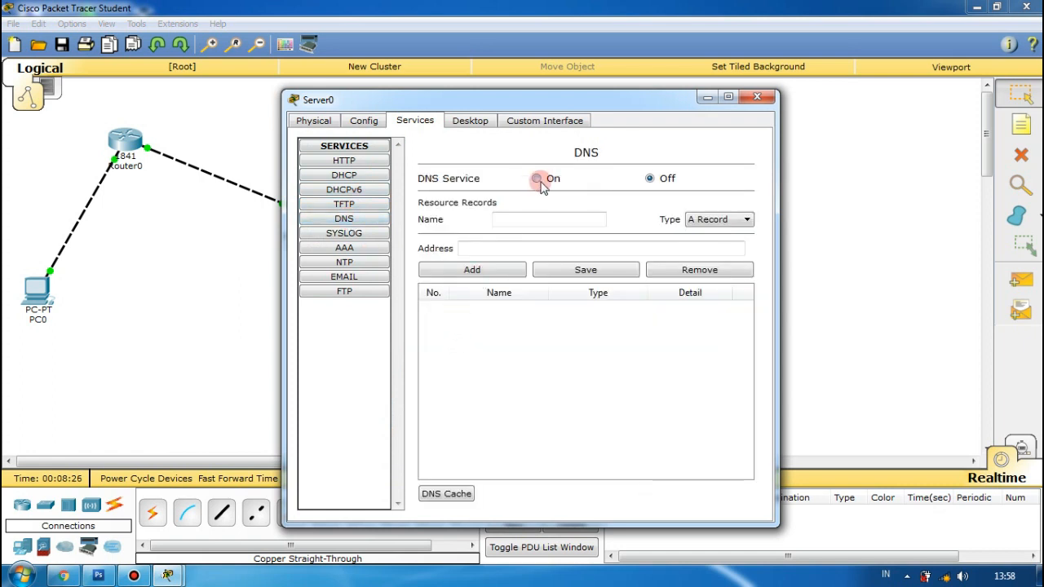
pyautogui.click(517, 219)
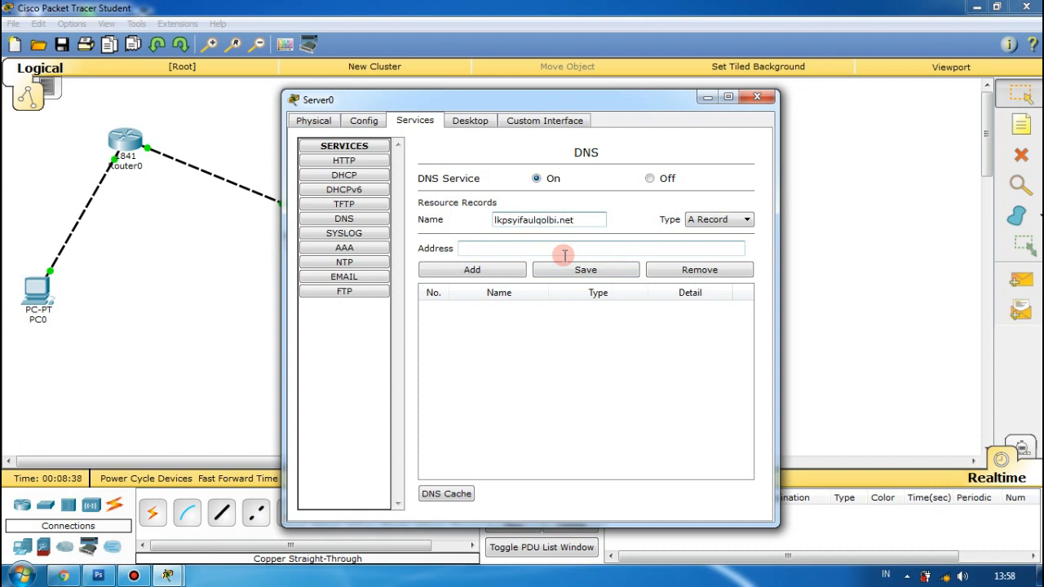
pyautogui.click(492, 247)
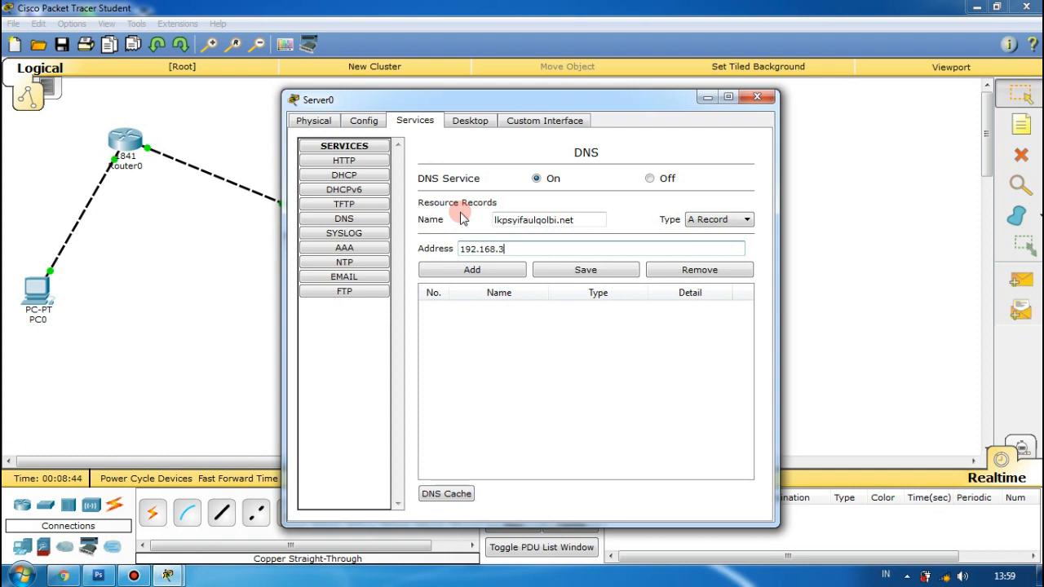
pyautogui.click(592, 268)
pyautogui.click(479, 272)
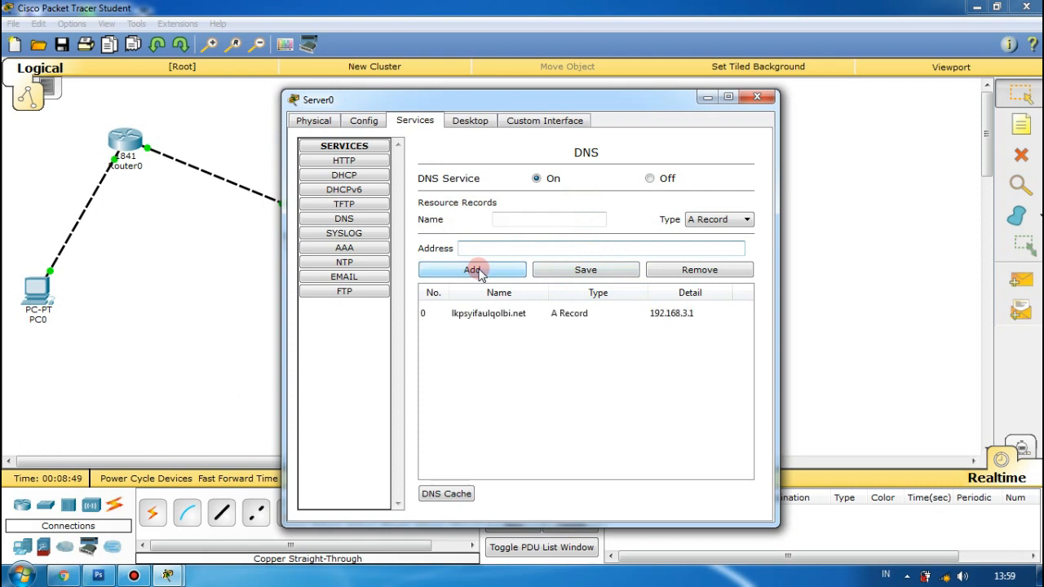
pyautogui.click(568, 316)
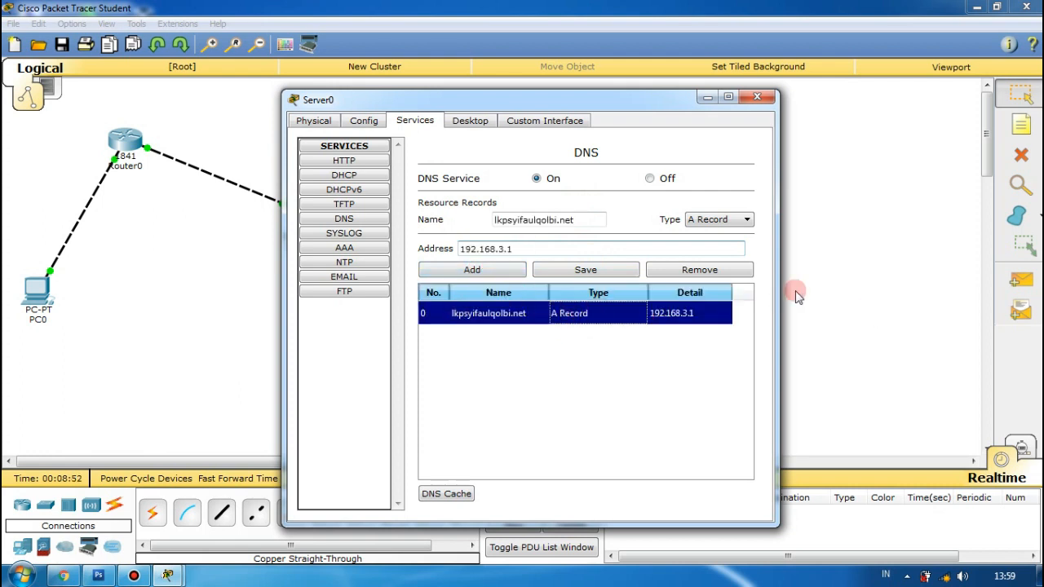
pyautogui.click(758, 99)
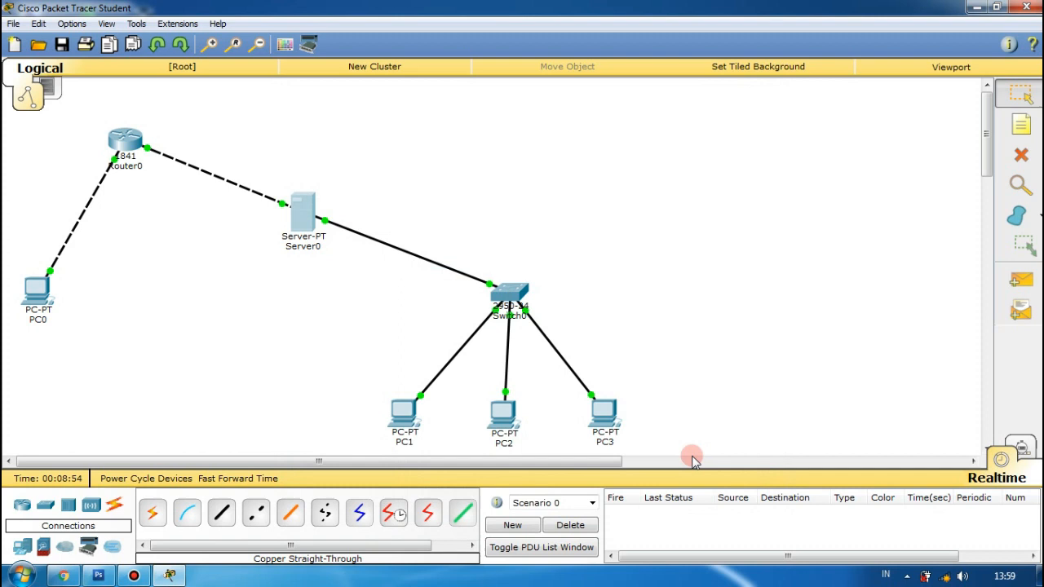
# - Ping lkpsyifaulqolbi.net from PC1's Command Prompt and close PC1's window
pyautogui.click(402, 418)
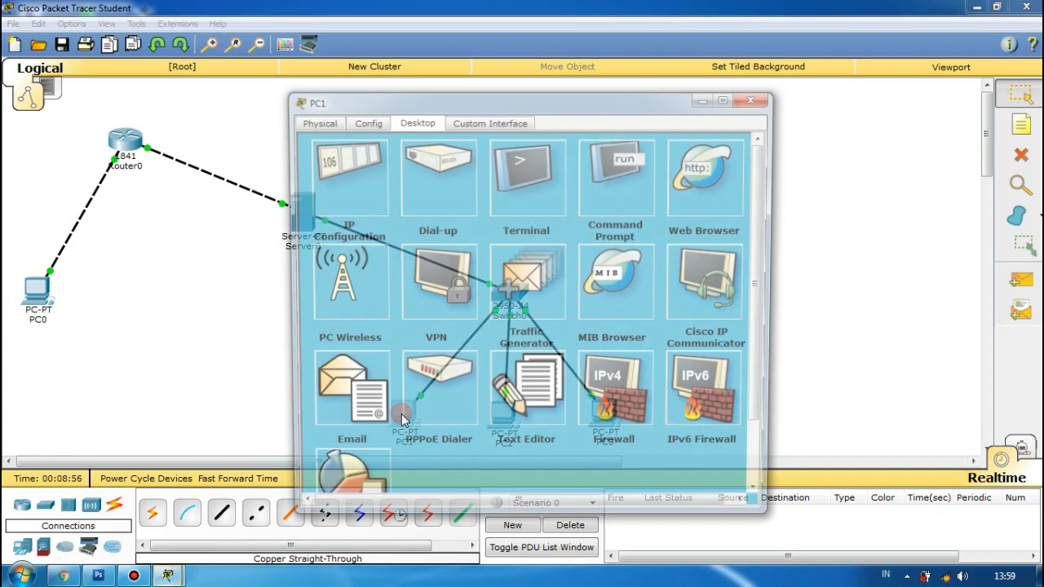
pyautogui.click(635, 198)
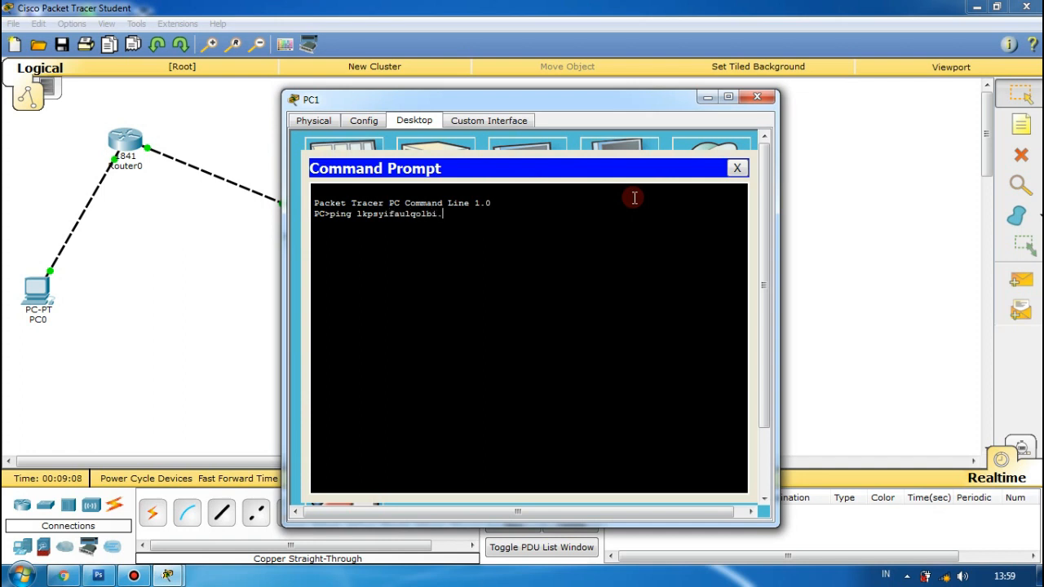
pyautogui.press('Return')
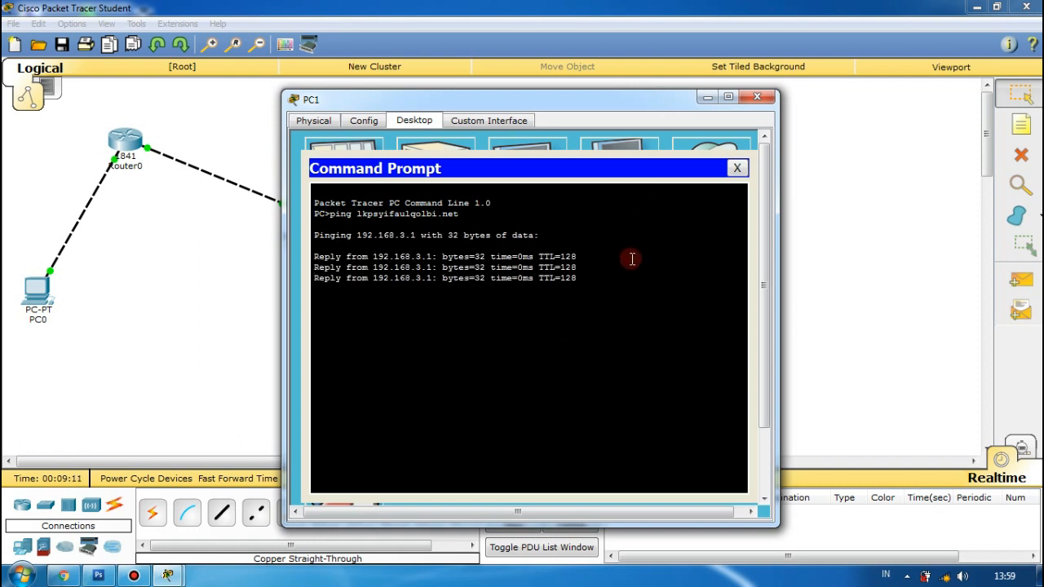
pyautogui.click(736, 168)
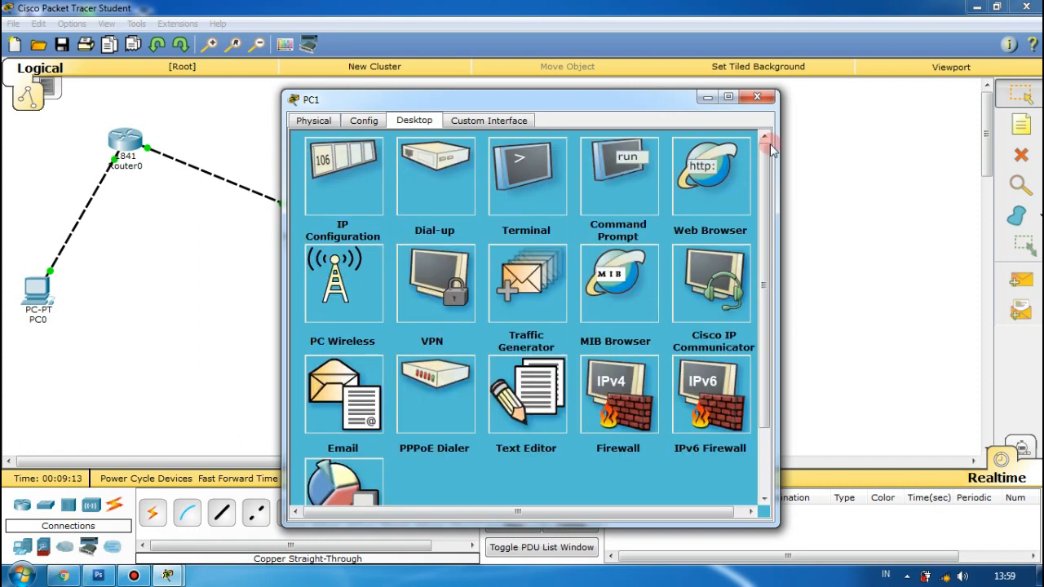
pyautogui.click(757, 97)
# - Ping lkpsyifaulqolbi.net from PC2's Command Prompt and close PC2's window
pyautogui.click(501, 416)
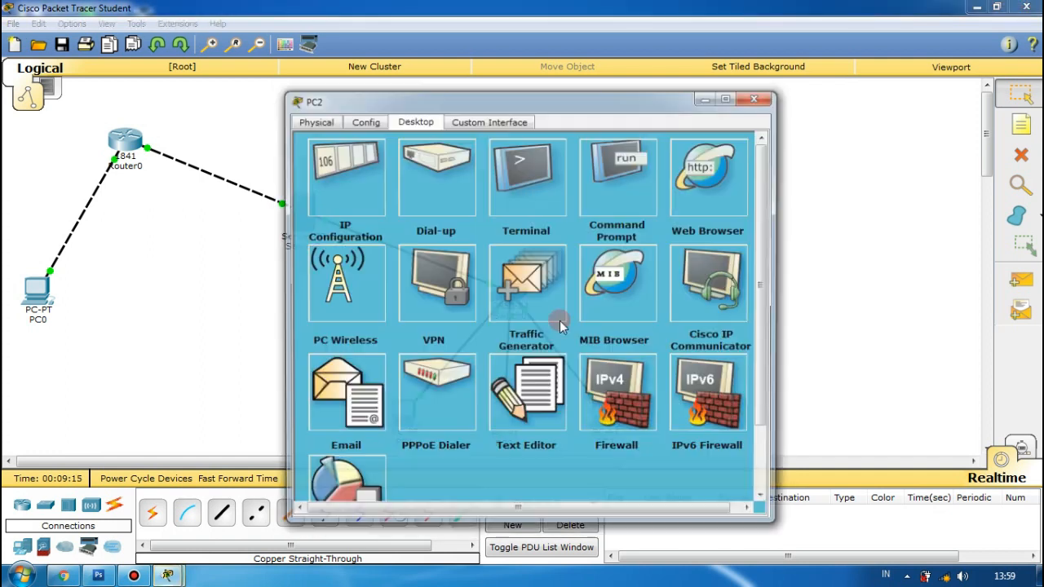
pyautogui.click(631, 180)
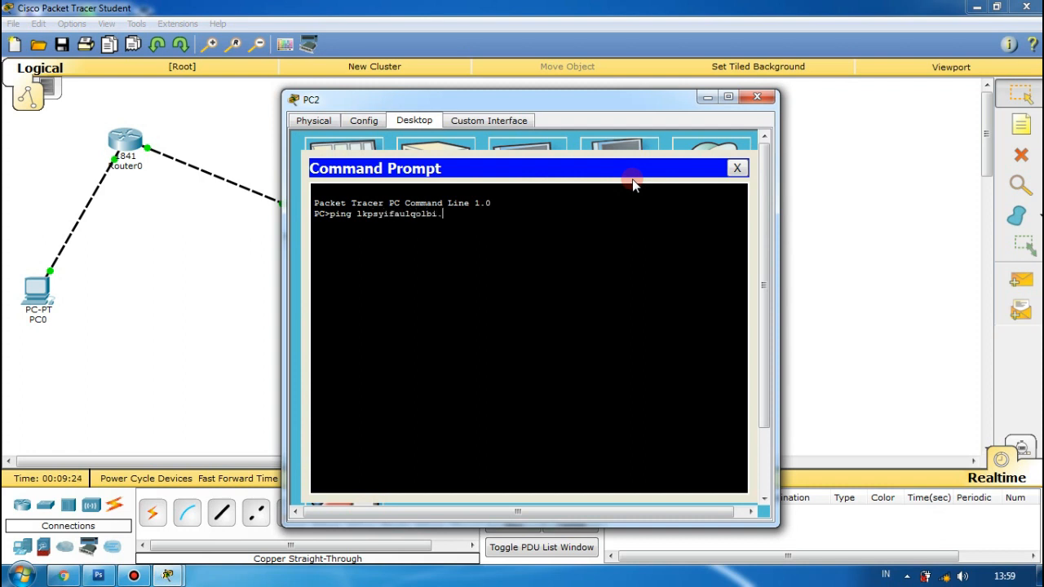
pyautogui.press('Return')
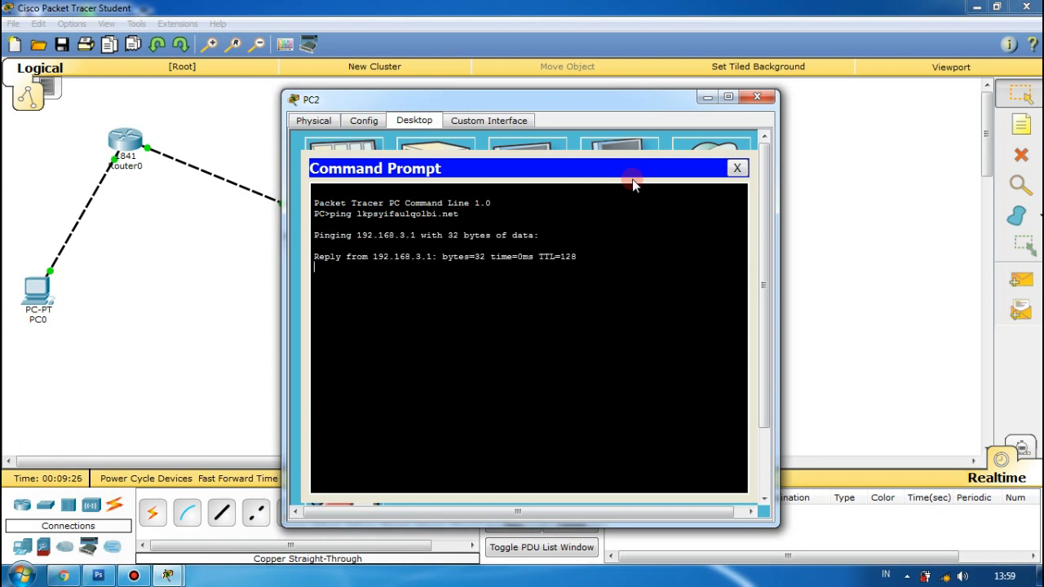
pyautogui.click(736, 170)
pyautogui.click(756, 97)
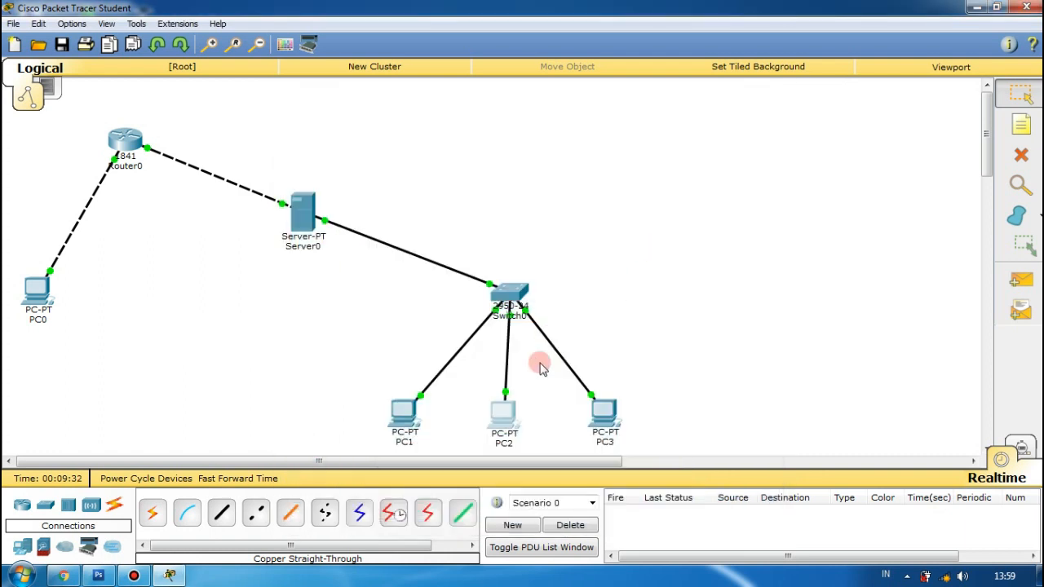
# - Ping lkpsyifaulqolbi.net from PC3's Command Prompt and close PC3's window
pyautogui.click(604, 414)
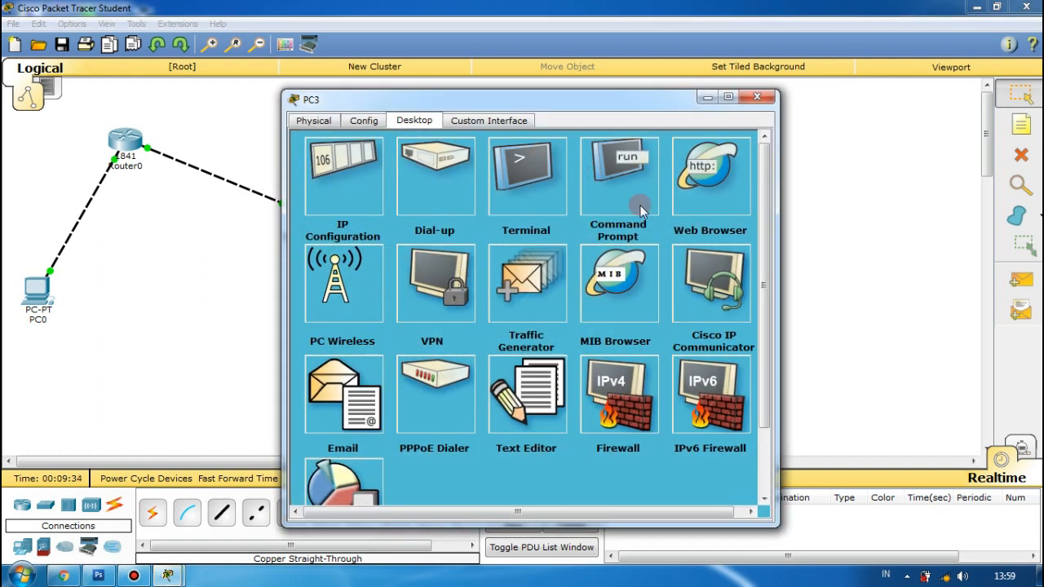
pyautogui.click(606, 199)
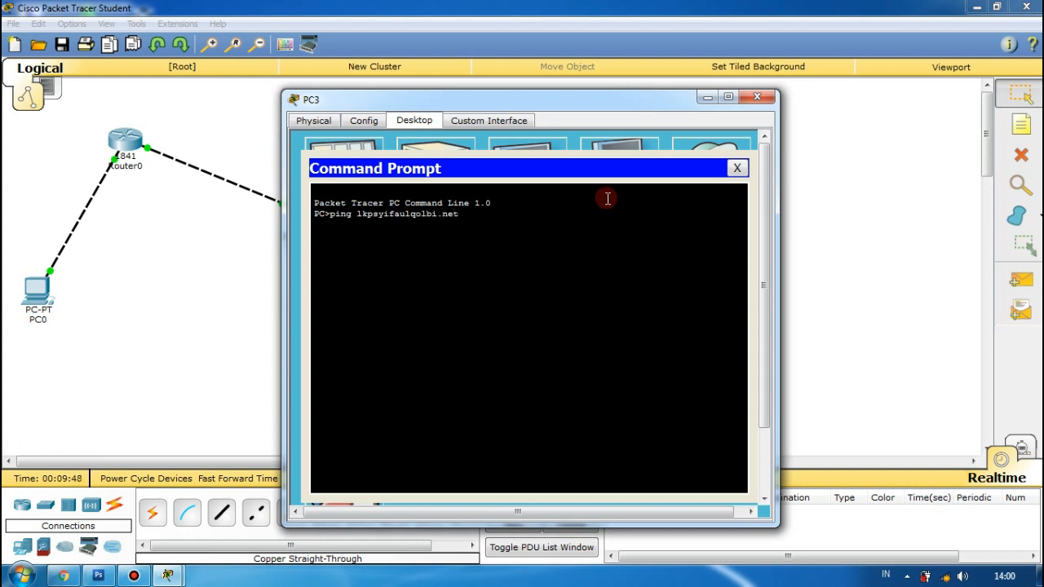
pyautogui.press('Return')
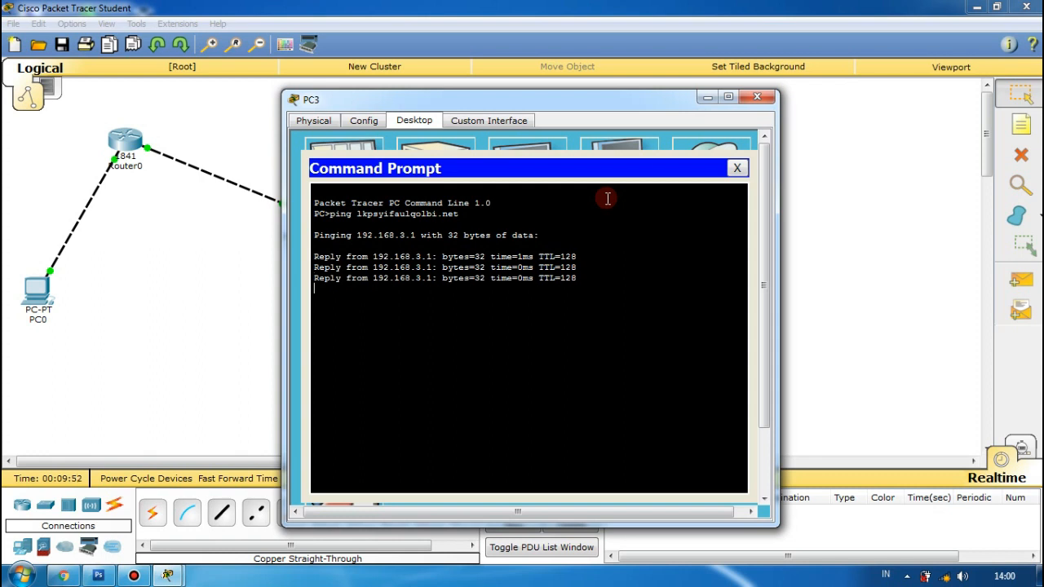
pyautogui.click(736, 168)
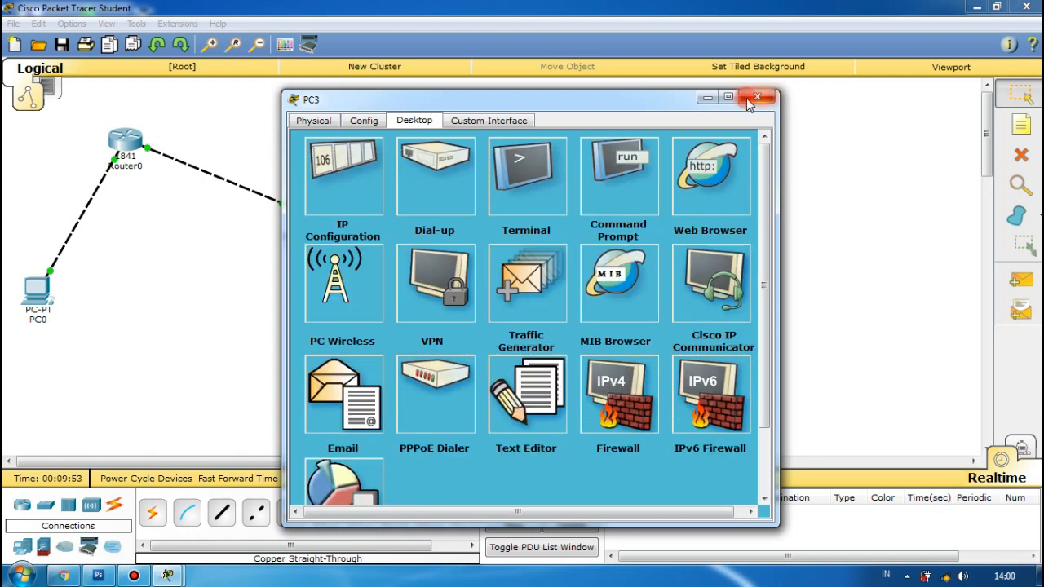
pyautogui.click(757, 98)
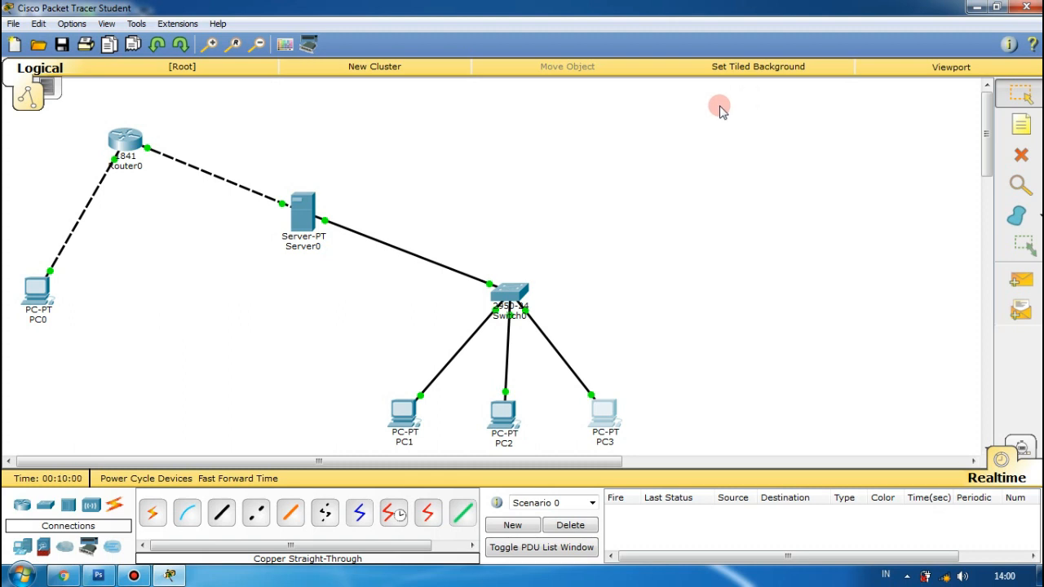
# - Open index.html in Server0's HTTP service for editing and replace the heading "Cisco Packet Tracer" with "LKP SYIFA UL QOLBI"
pyautogui.click(300, 214)
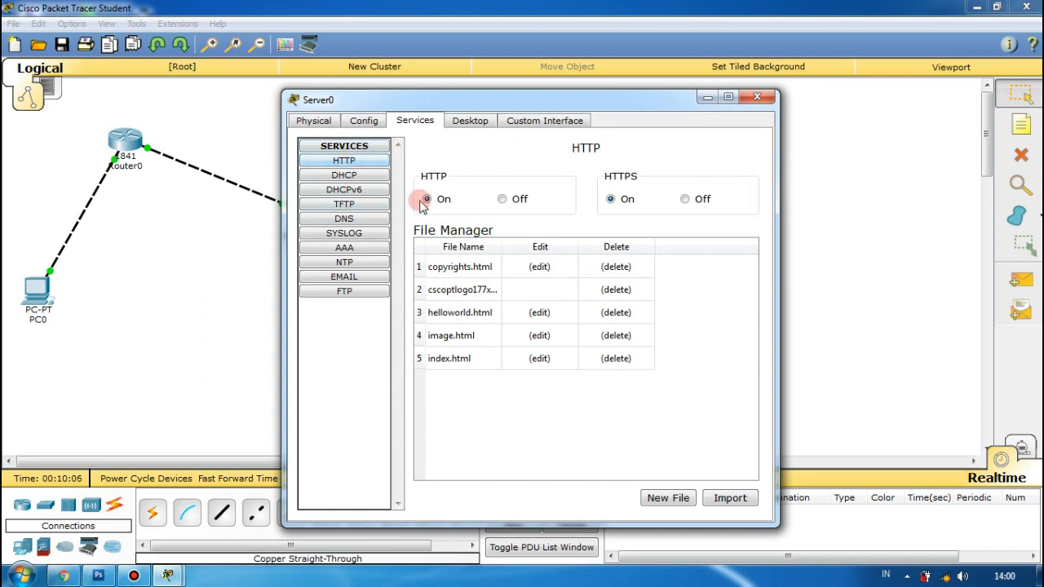
pyautogui.click(539, 359)
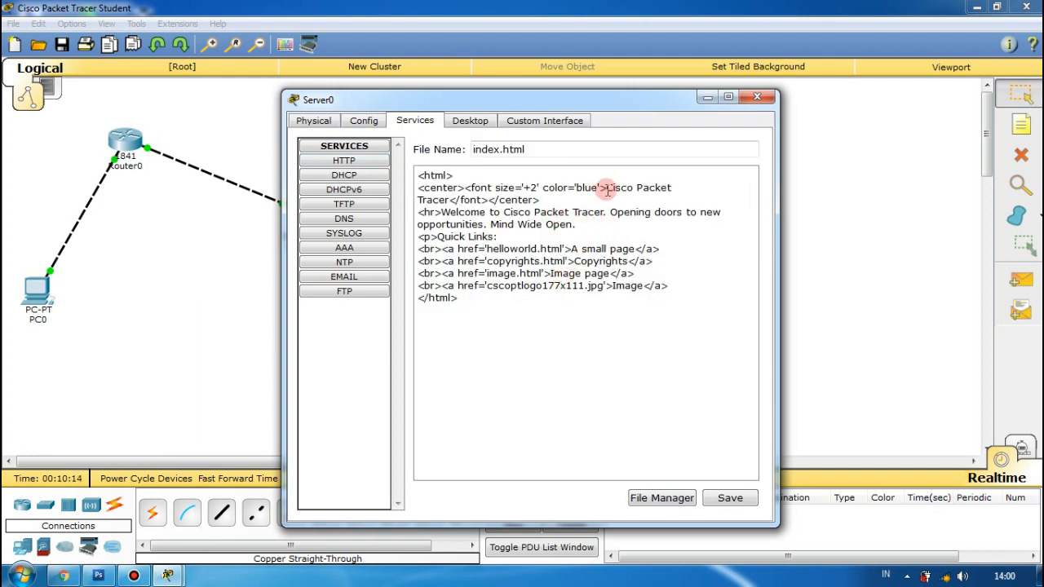
pyautogui.moveTo(607, 187); pyautogui.dragTo(450, 203)
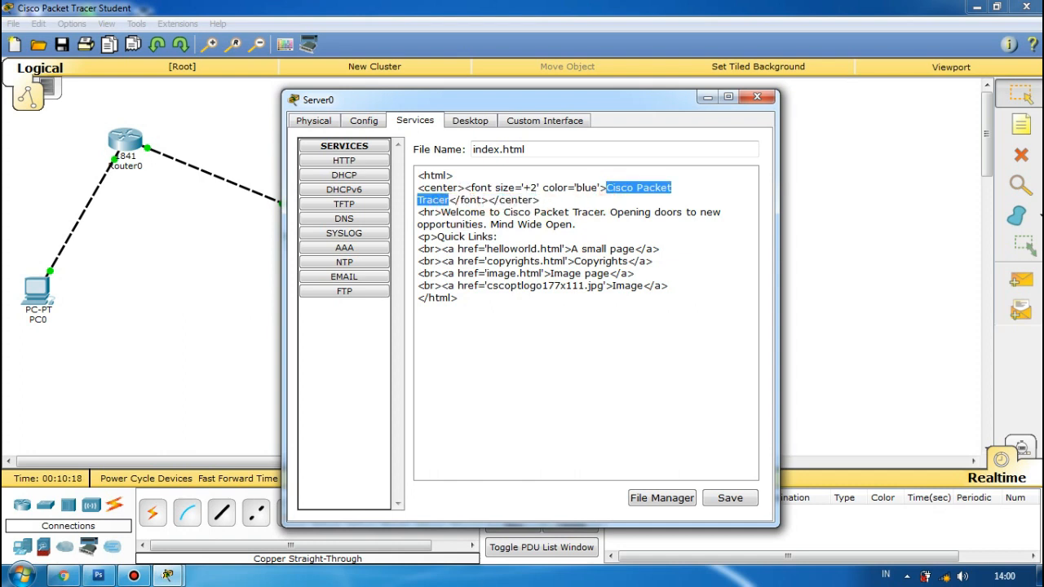
pyautogui.write('LKP SYI')
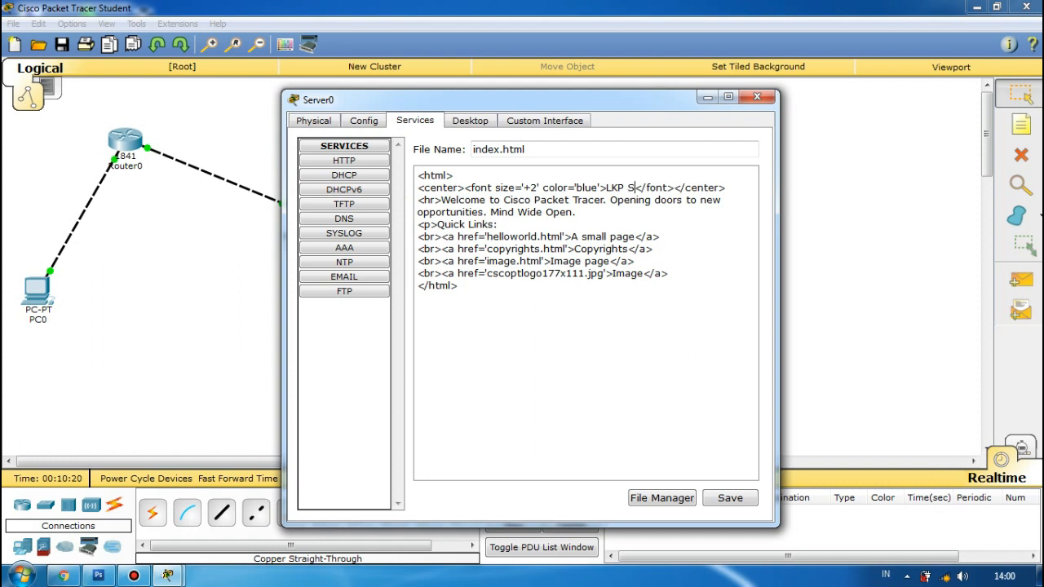
pyautogui.write('FA UL QO')
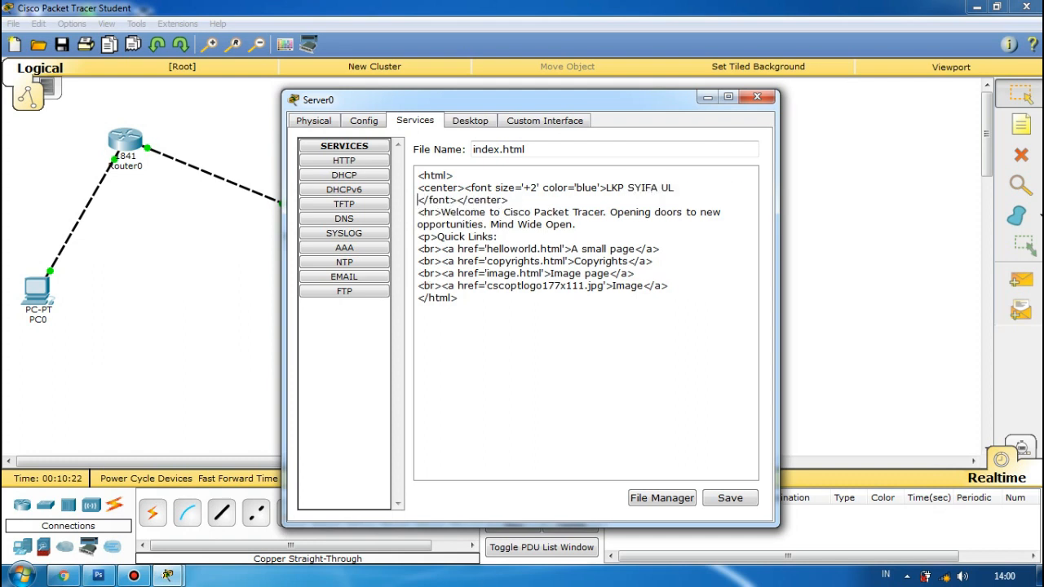
pyautogui.write('LBI')
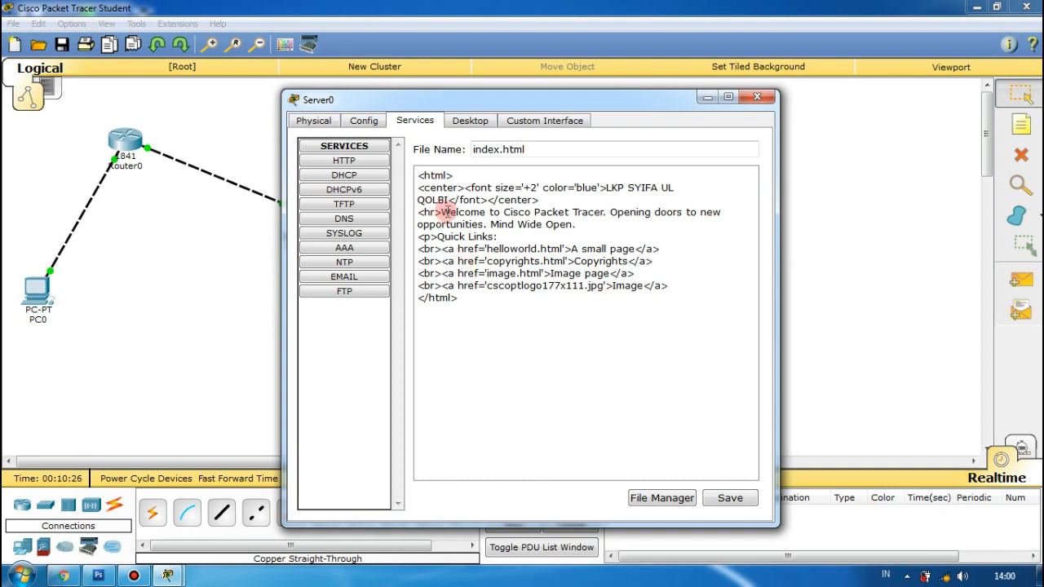
# - Replace the welcome sentence in index.html with "Selamat Datang di Lembaga Kursus dan Pelatihan (LKP) Syifa Ul Qolbi"
pyautogui.moveTo(441, 212); pyautogui.dragTo(573, 225)
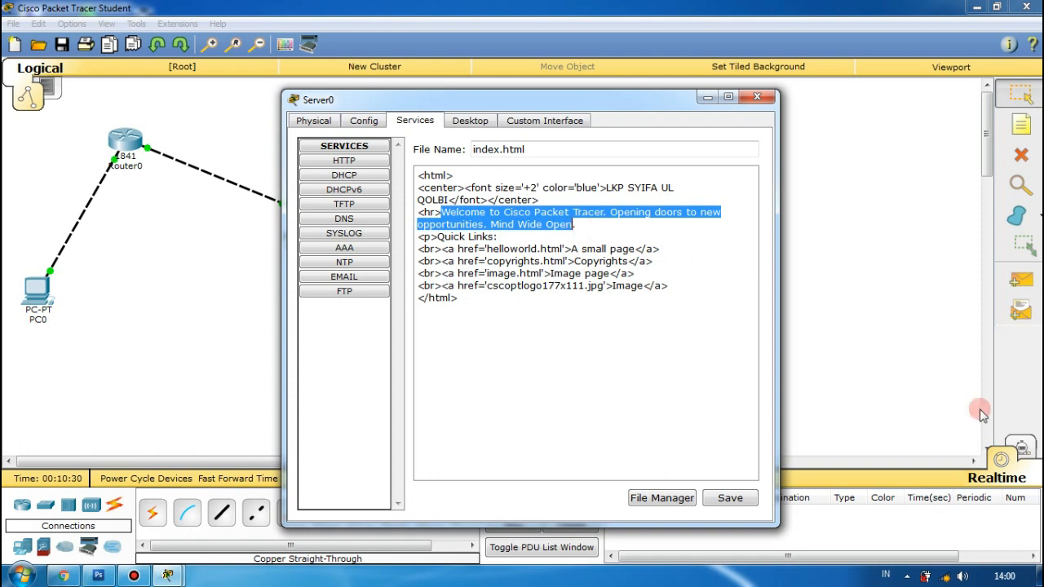
pyautogui.write('Selama')
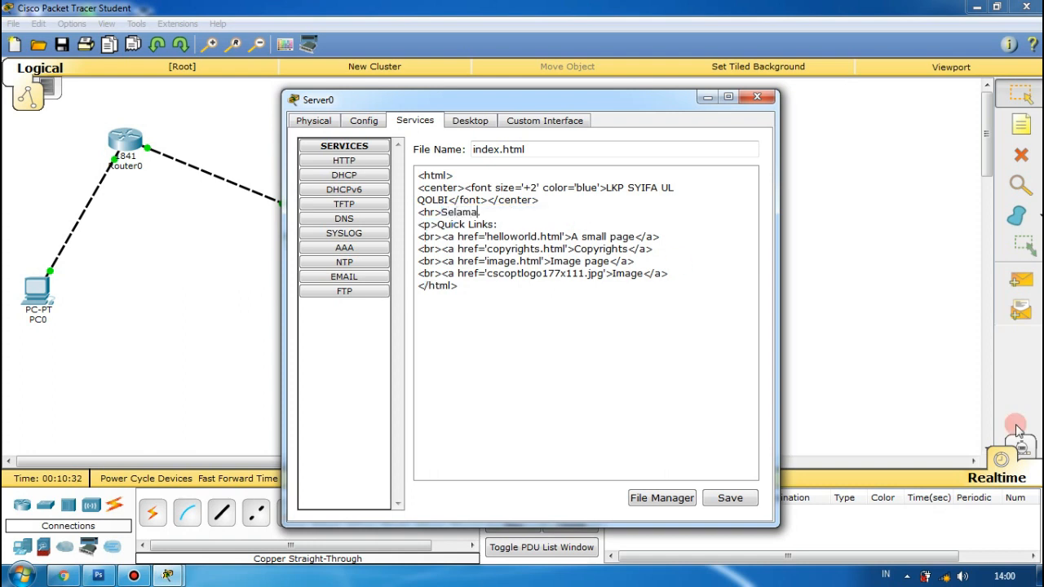
pyautogui.write('t Datang di Lem')
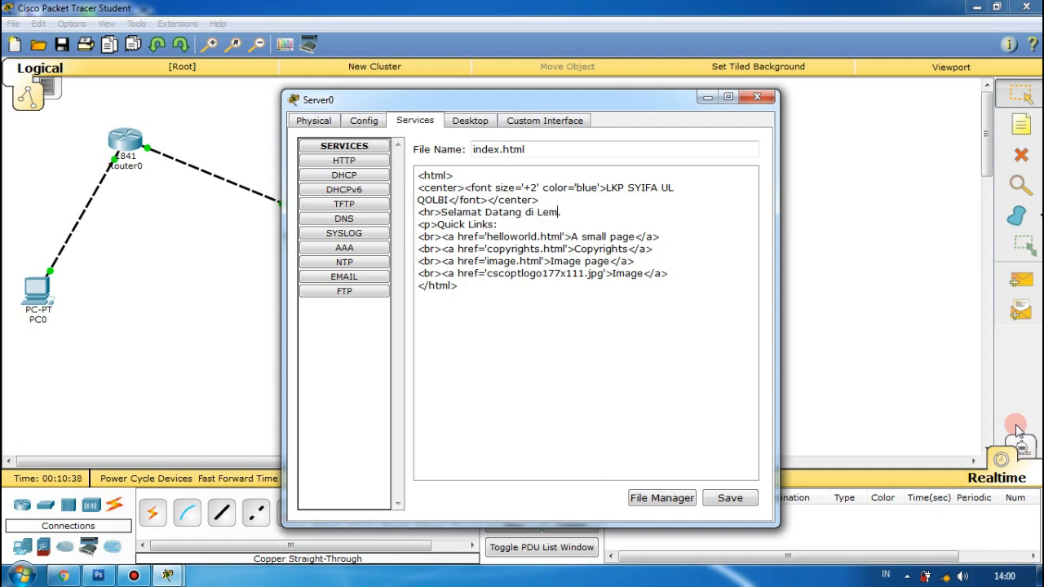
pyautogui.write('baga Kursus ')
pyautogui.write('dan Pela')
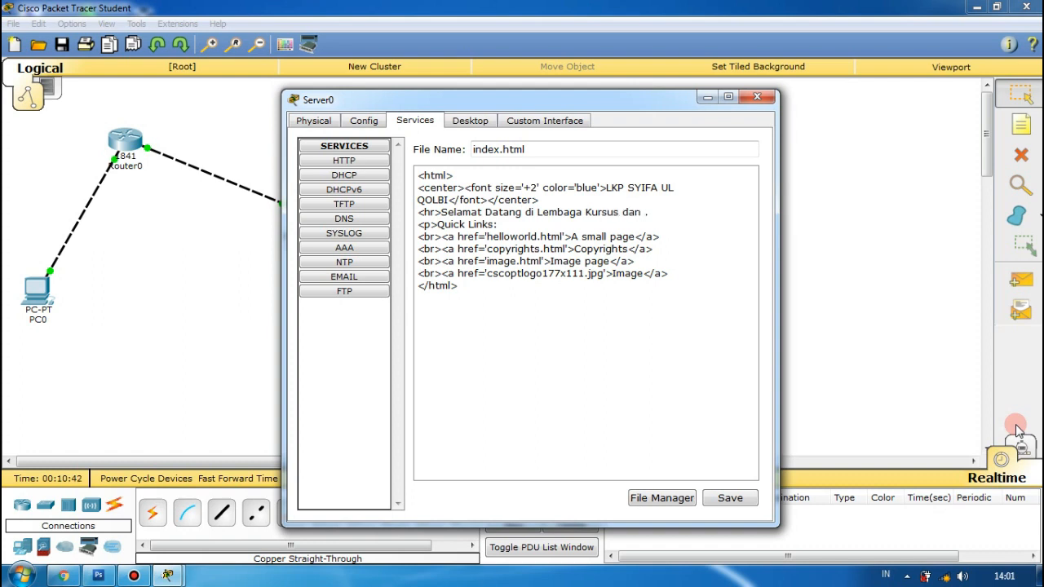
pyautogui.write('tihan (LKP) Syifa UL Qolbi')
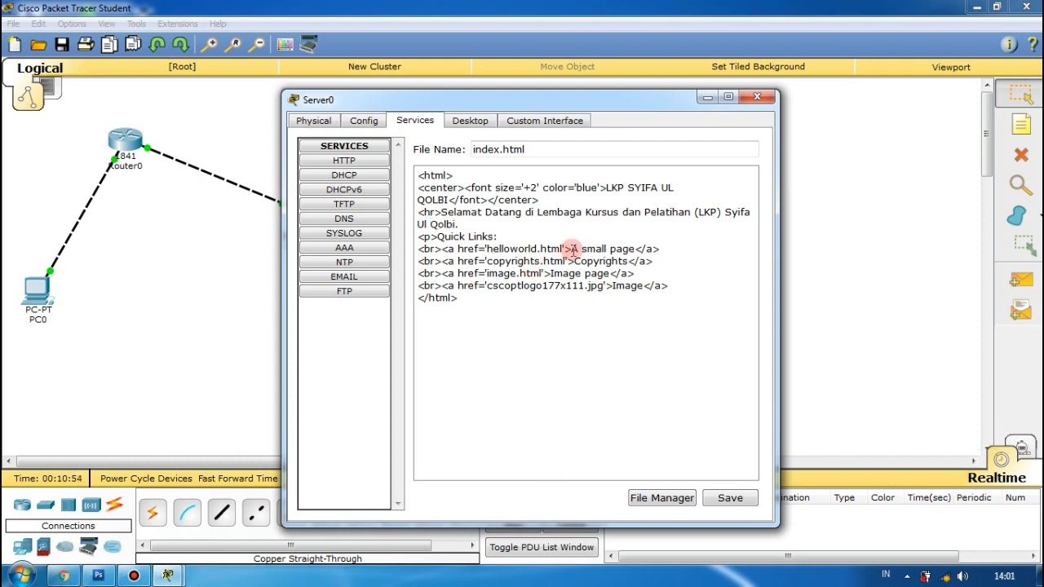
# - Replace the helloworld.html link text "A small page" in index.html with "Selamat Belajar"
pyautogui.moveTo(570, 249); pyautogui.dragTo(637, 249)
pyautogui.press('BackSpace')
pyautogui.press('BackSpace')
pyautogui.press('BackSpace')
pyautogui.press('BackSpace')
pyautogui.press('BackSpace')
pyautogui.press('BackSpace')
pyautogui.press('BackSpace')
pyautogui.press('BackSpace')
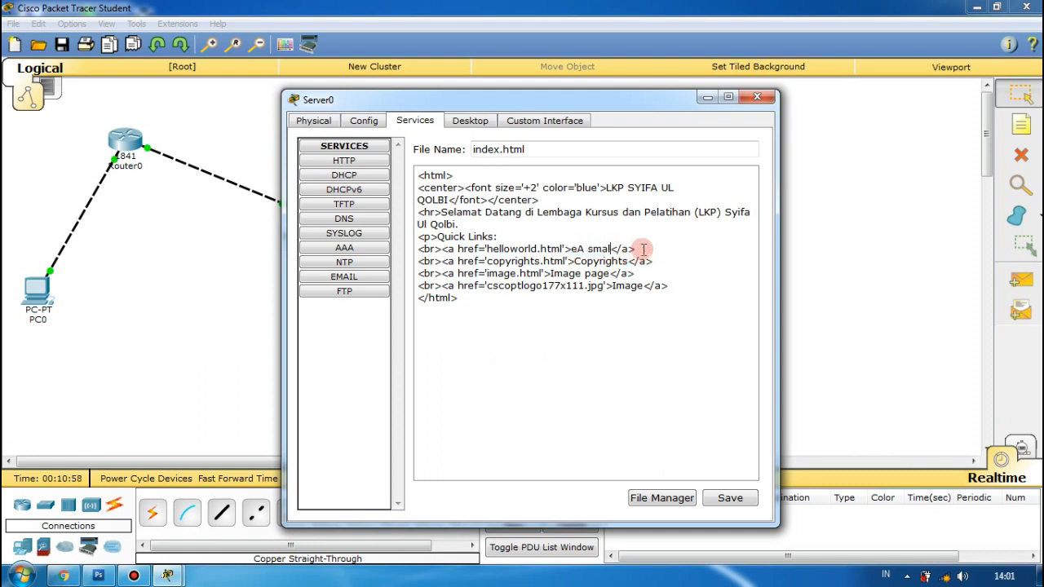
pyautogui.press('BackSpace')
pyautogui.press('BackSpace')
pyautogui.press('BackSpace')
pyautogui.press('BackSpace')
pyautogui.write('Selamat Belajar')
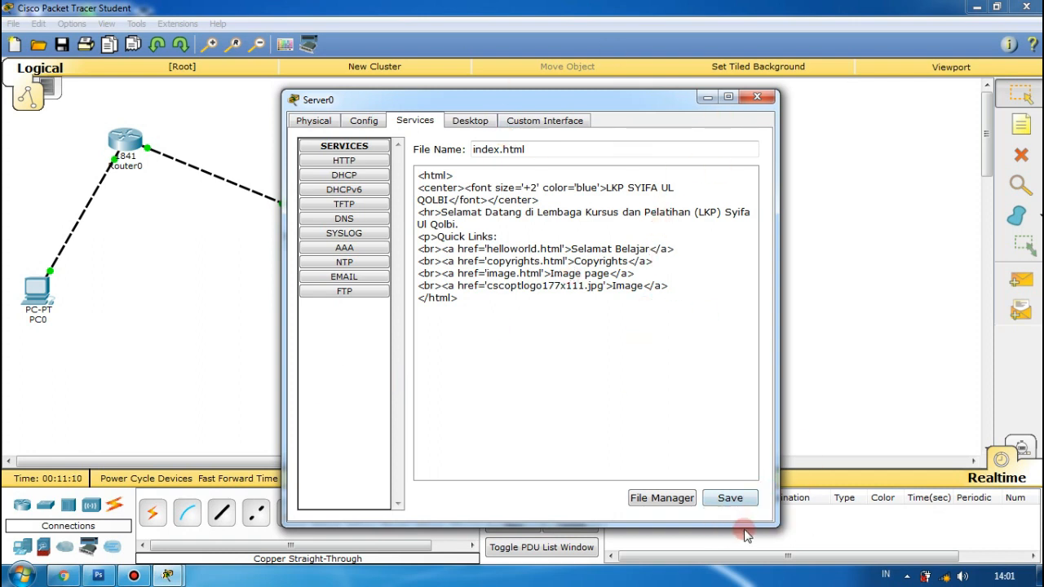
# - Save index.html over the existing file and close Server0's window
pyautogui.click(725, 497)
pyautogui.click(570, 330)
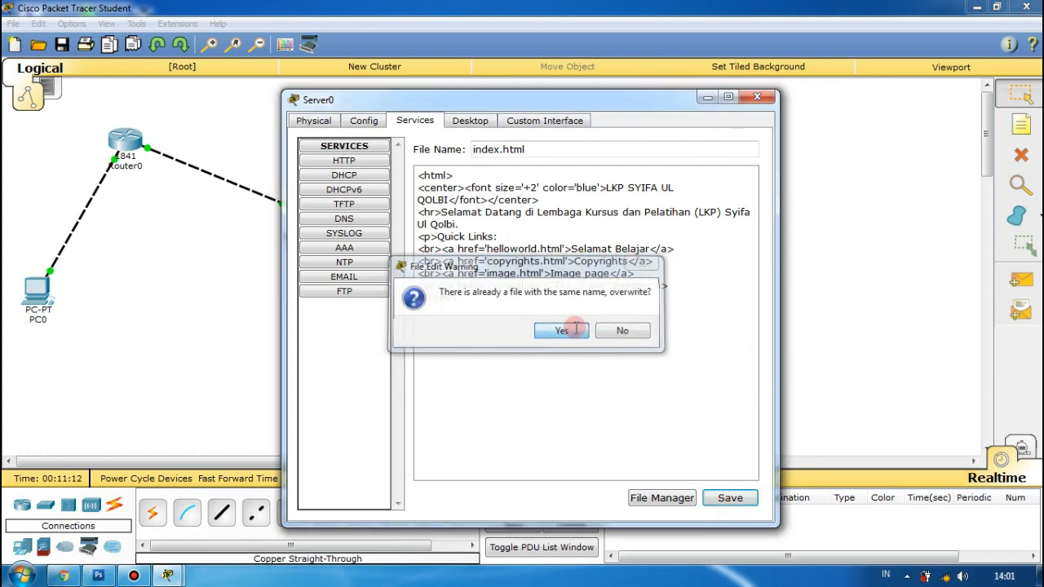
pyautogui.click(757, 97)
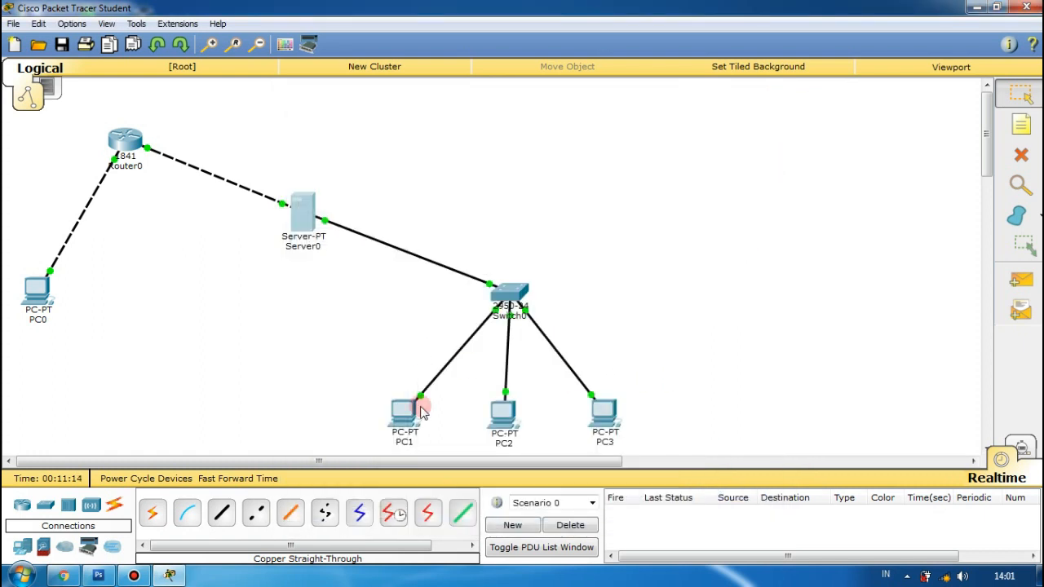
# - Load lkpsyifaulqolbi.net in PC1's Web Browser, then close the browser and PC1's window
pyautogui.click(403, 417)
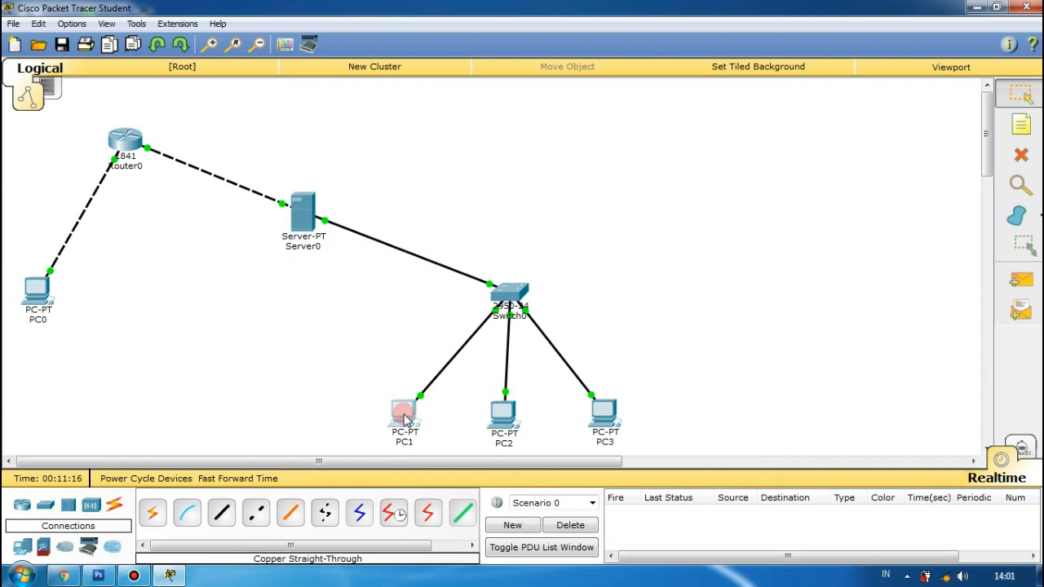
pyautogui.click(709, 173)
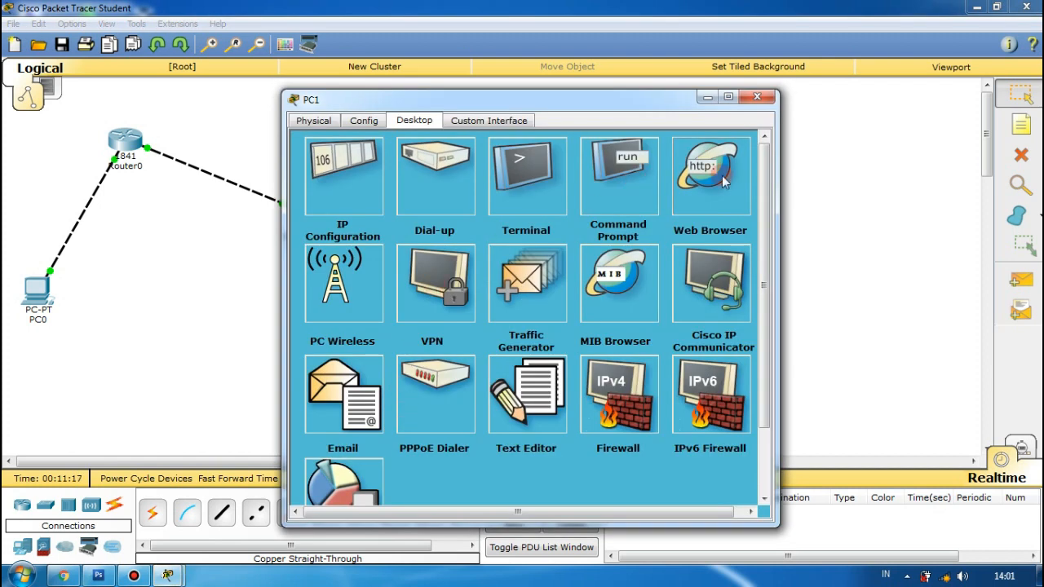
pyautogui.click(587, 190)
pyautogui.write('lkpsyi')
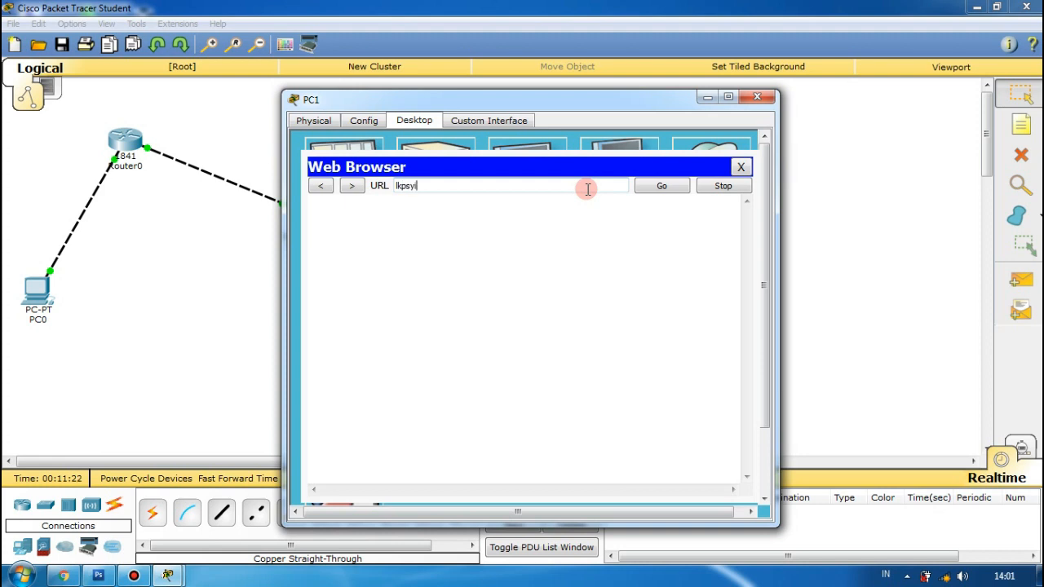
pyautogui.write('faulqolbi.net')
pyautogui.press('Return')
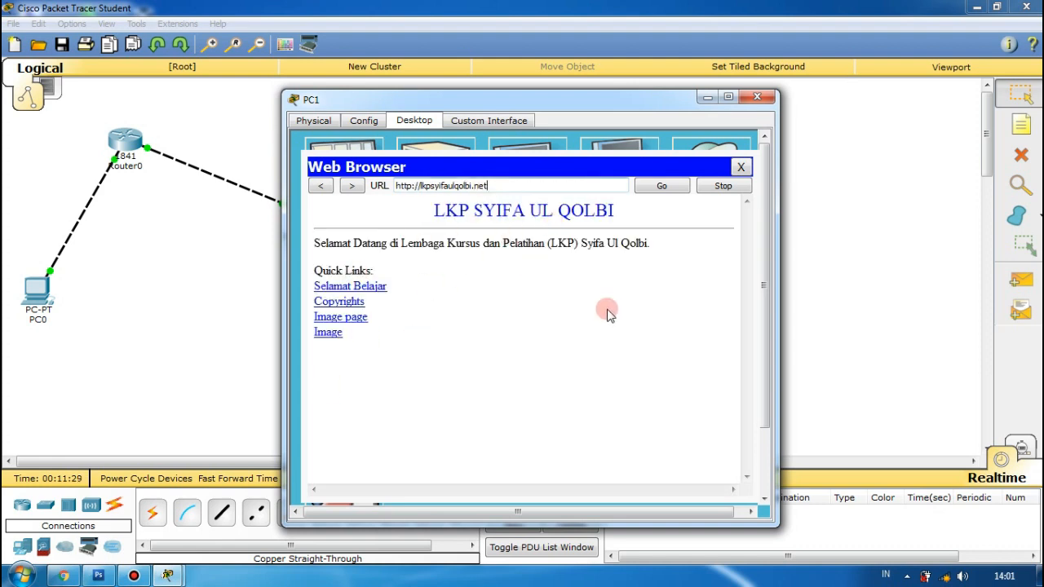
pyautogui.click(740, 166)
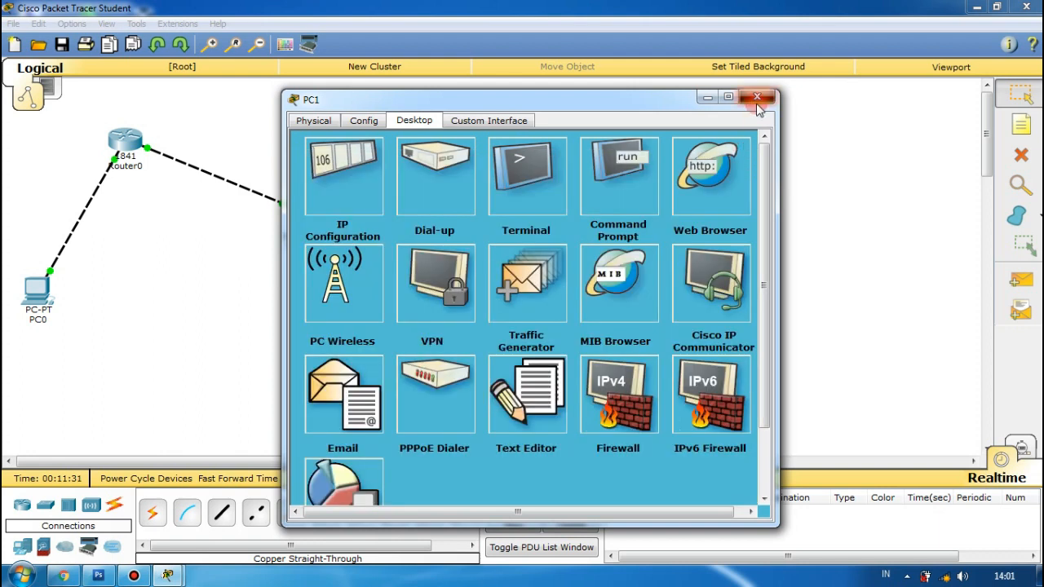
pyautogui.click(757, 101)
# - Load lkpsyifaulqolbi.net in PC2's Web Browser, then close the browser and PC2's window
pyautogui.click(503, 407)
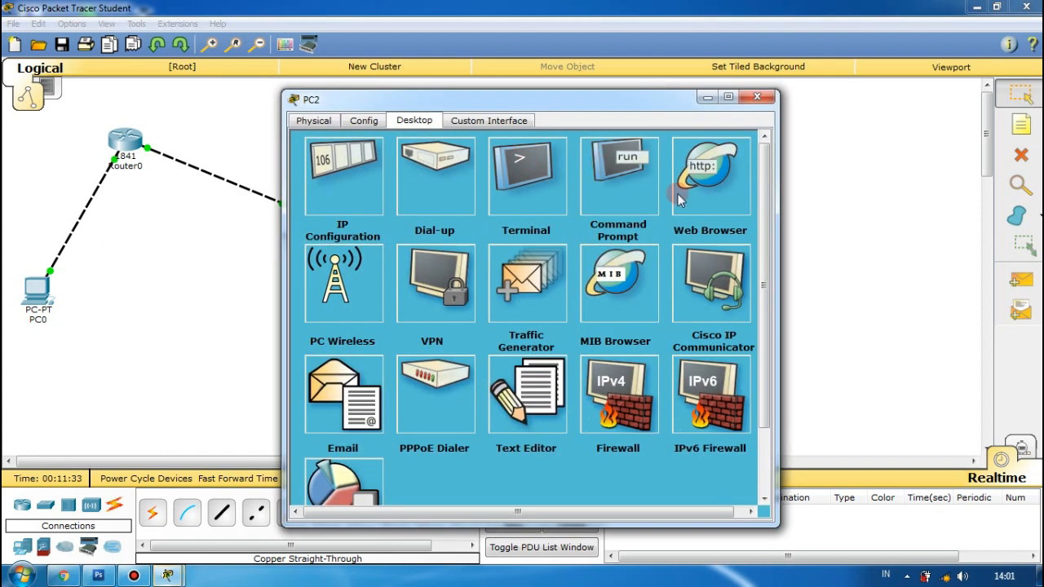
pyautogui.click(722, 190)
pyautogui.write('lkpsyifaulqolbi.net')
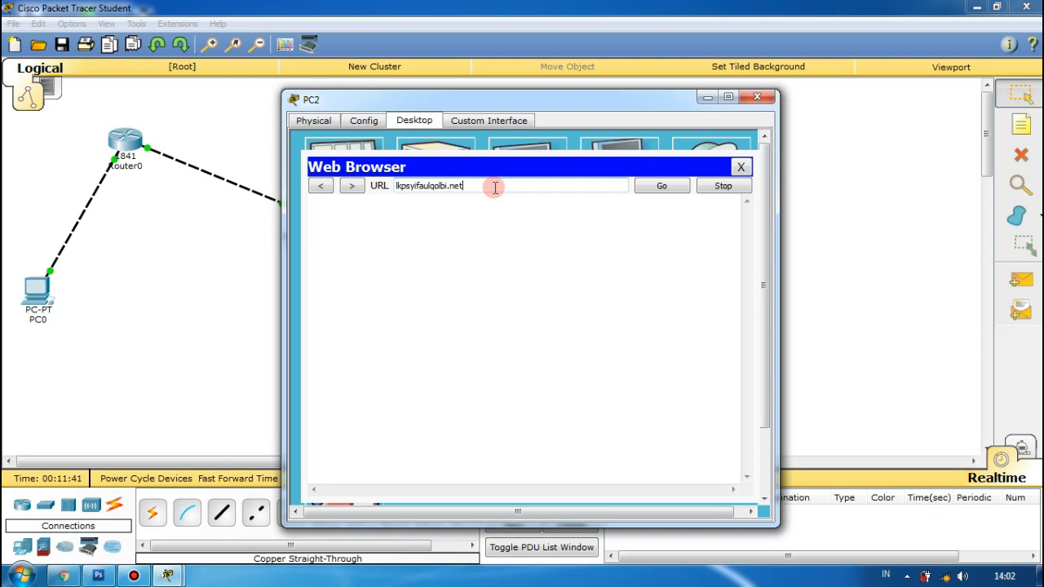
pyautogui.press('Return')
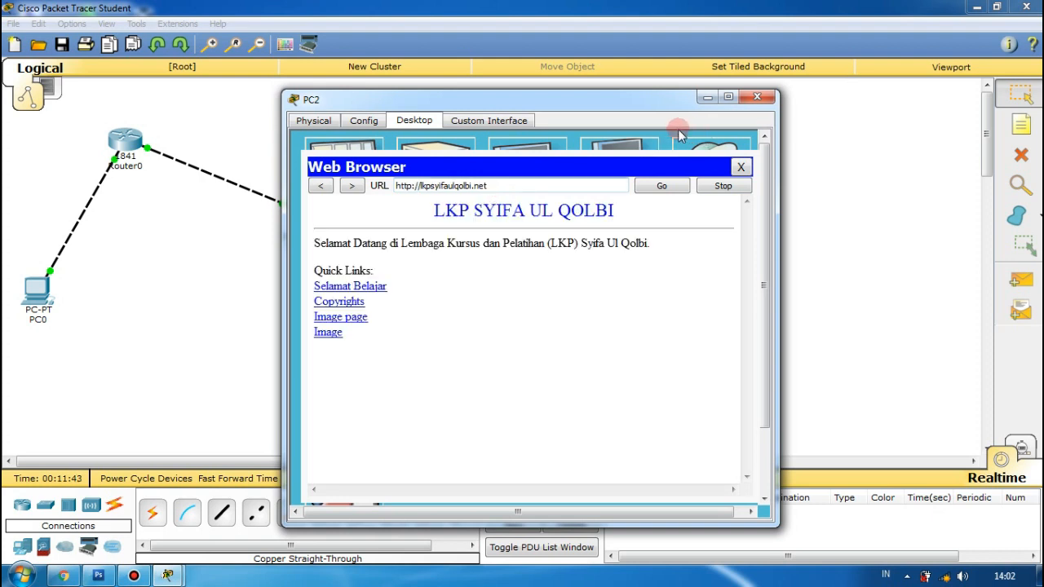
pyautogui.click(741, 166)
pyautogui.click(756, 97)
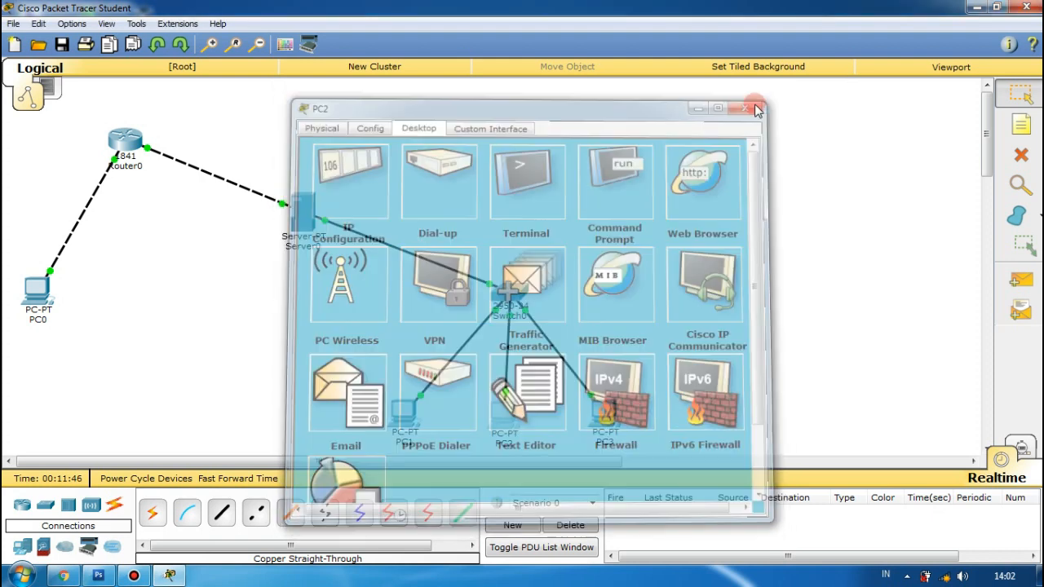
# - Load lkpsyifaulqolbi.net in PC3's Web Browser, then close the browser and PC3's window
pyautogui.click(601, 411)
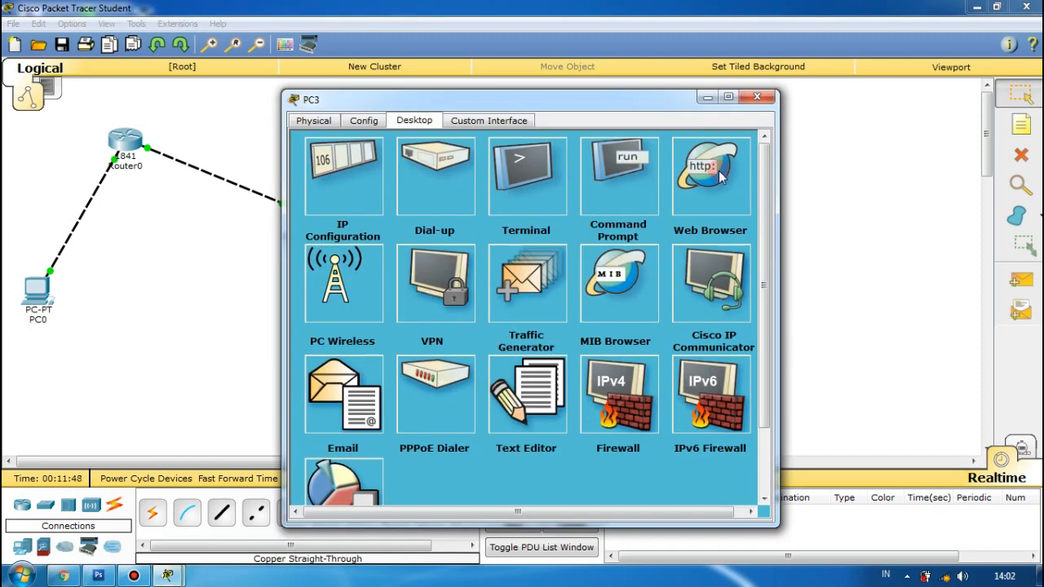
pyautogui.click(721, 171)
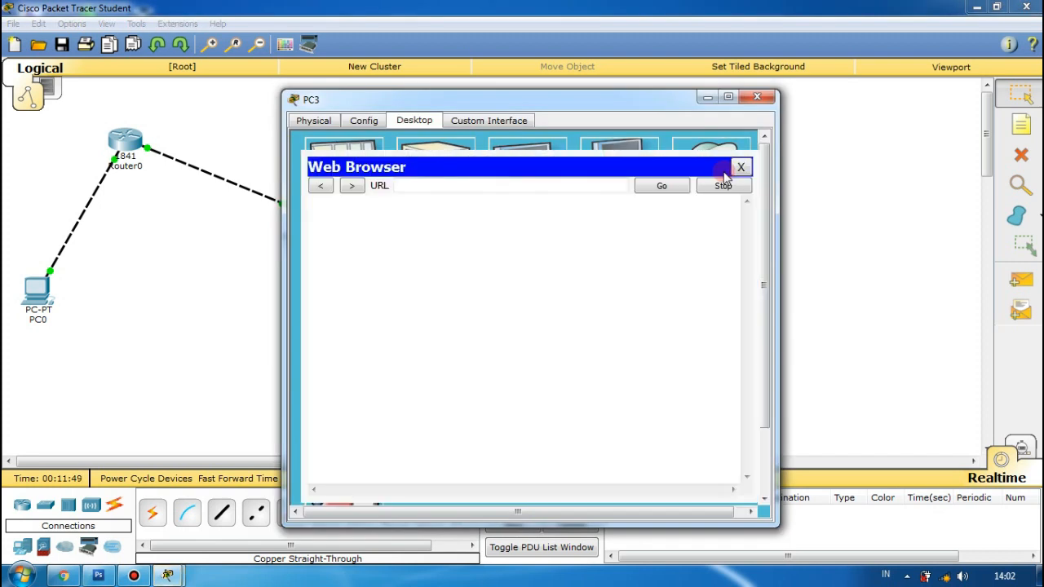
pyautogui.click(571, 181)
pyautogui.write('lkpsyifaulqolbi.ne')
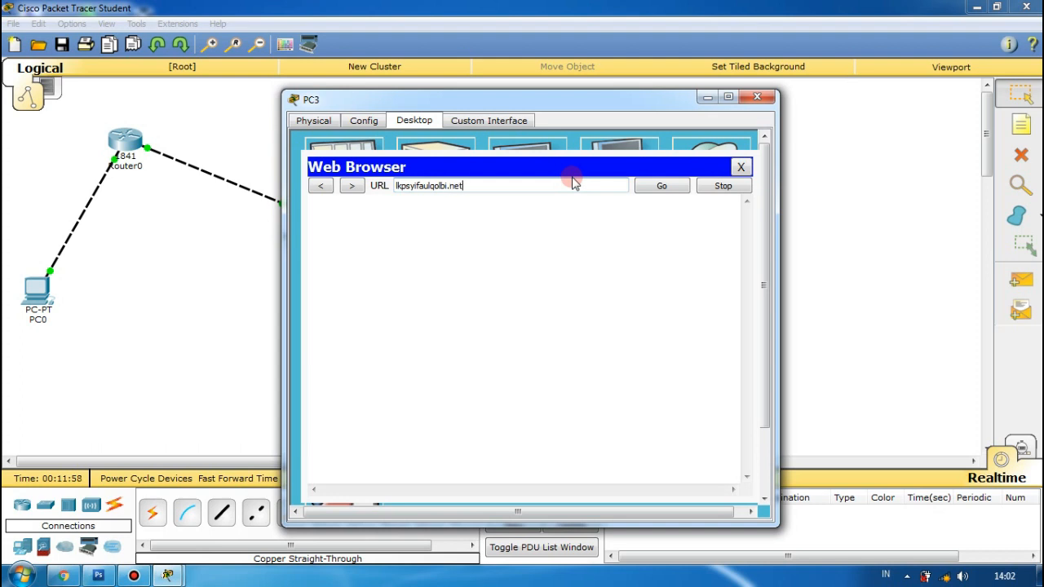
pyautogui.write('t')
pyautogui.press('Return')
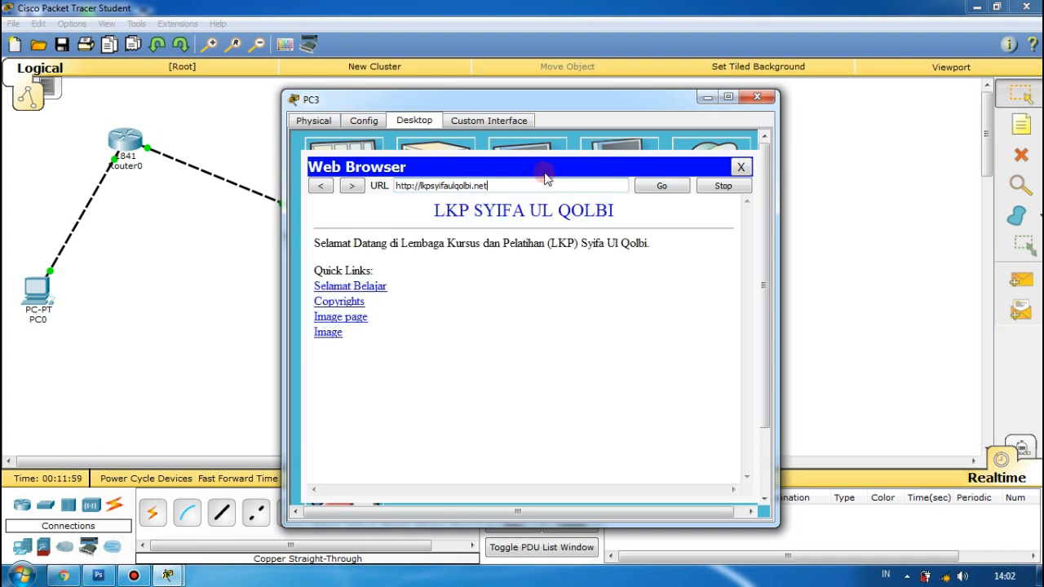
pyautogui.click(740, 167)
pyautogui.click(757, 98)
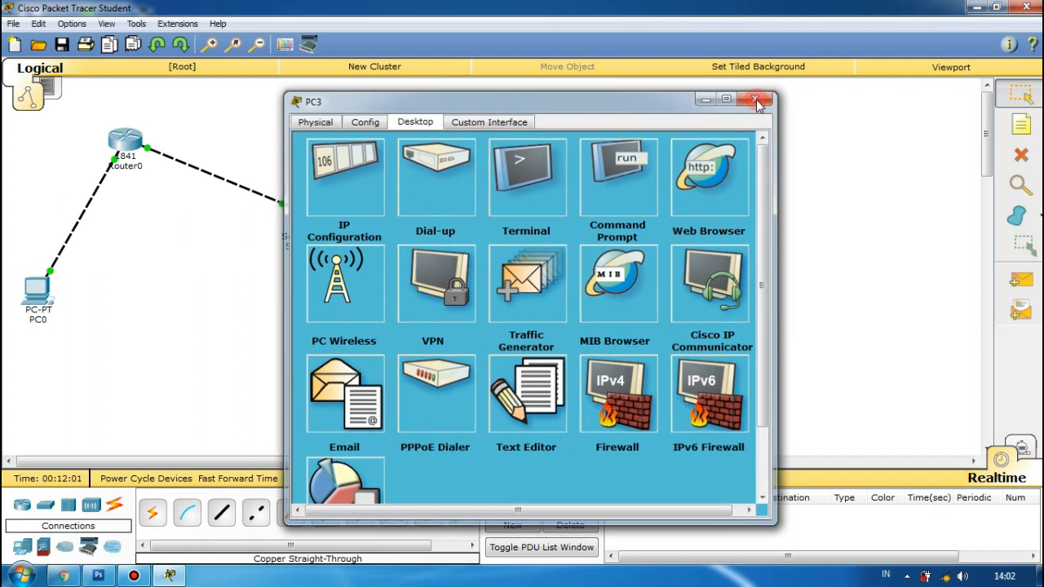